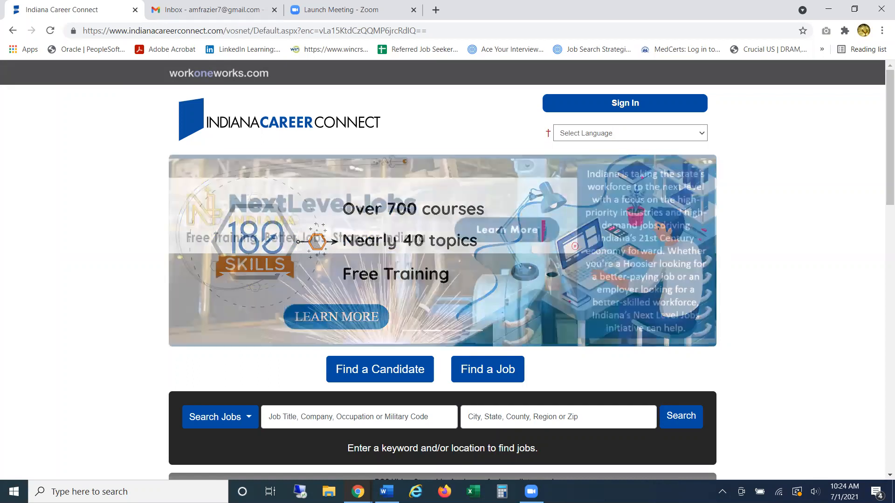
Step: Start recovery of both the forgotten user name and password for an account registered as an Individual
{"action": "left_click", "coordinate": [655, 104]}
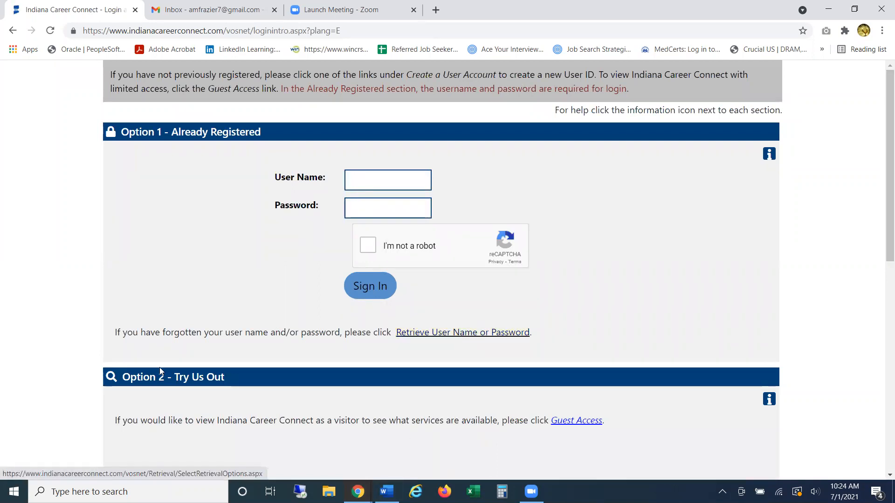
{"action": "left_click", "coordinate": [443, 336]}
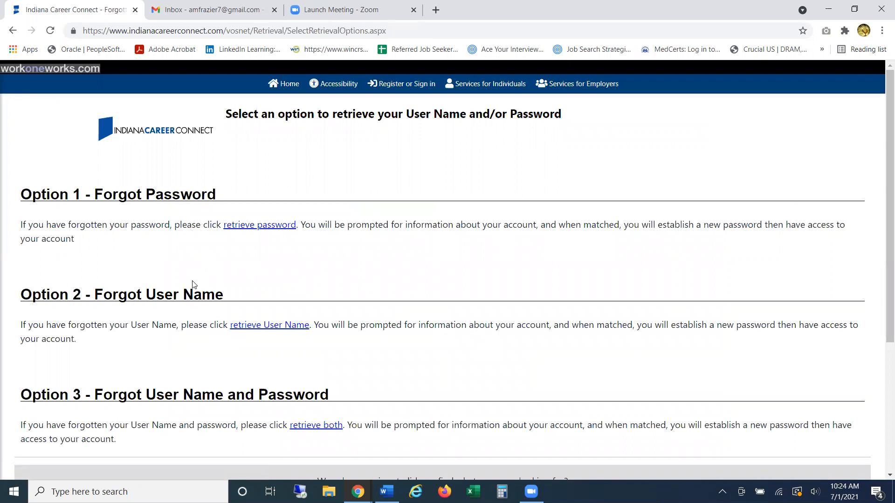
{"action": "scroll", "coordinate": [194, 284], "scroll_direction": "down", "scroll_amount": 1}
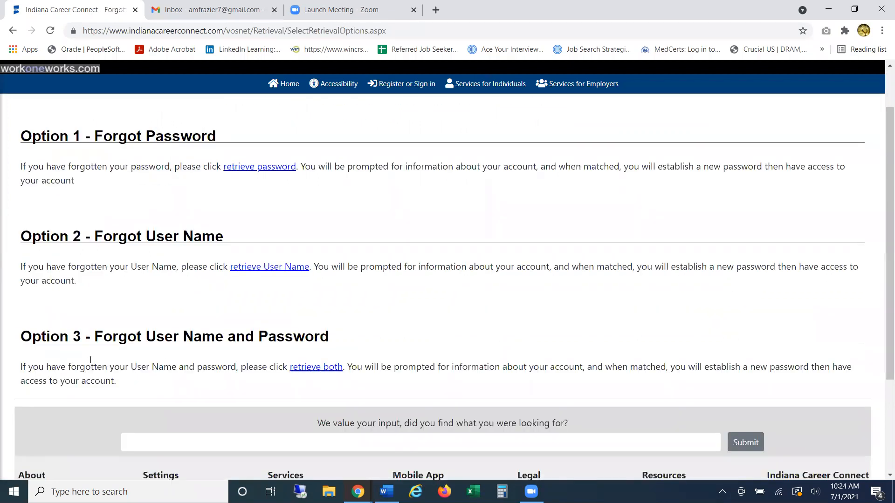
{"action": "left_click", "coordinate": [316, 369]}
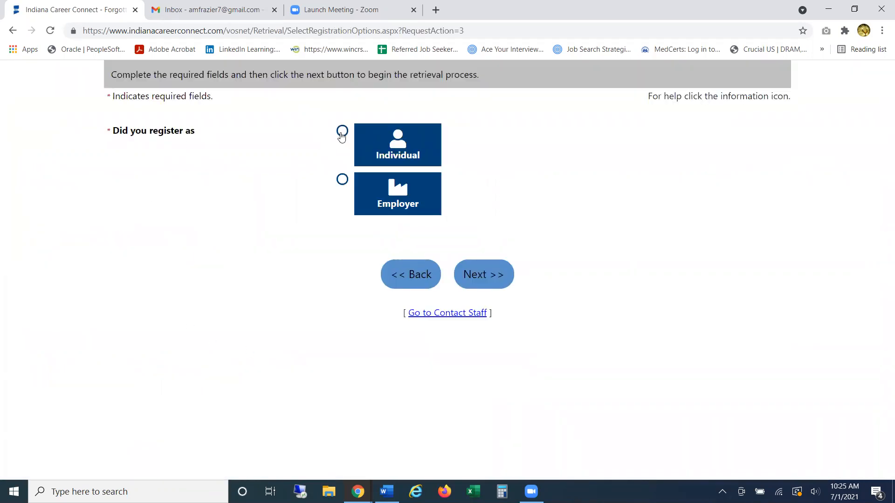
{"action": "left_click", "coordinate": [343, 135]}
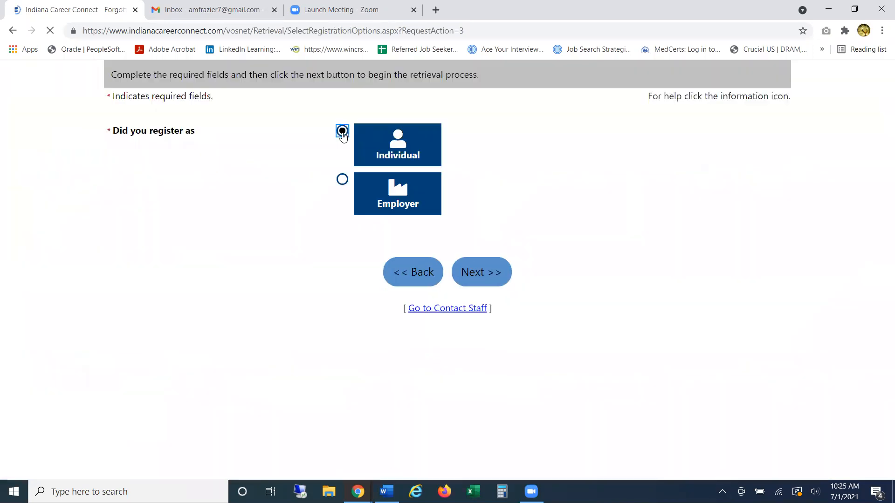
{"action": "left_click", "coordinate": [485, 276]}
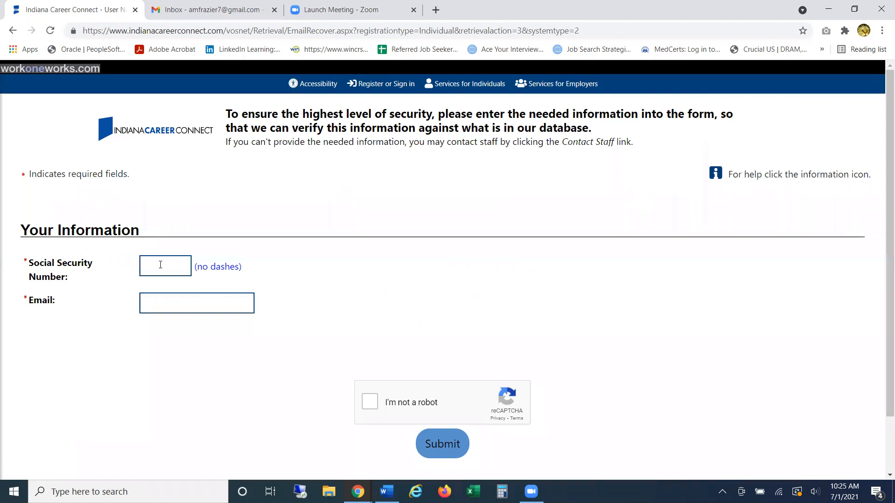
Step: Enter the Social Security number and account e-mail, complete the reCAPTCHA check, and submit the recovery request
{"action": "left_click", "coordinate": [160, 265]}
{"action": "type", "text": "•••••••••"}
{"action": "key", "text": "Tab"}
{"action": "type", "text": "am"}
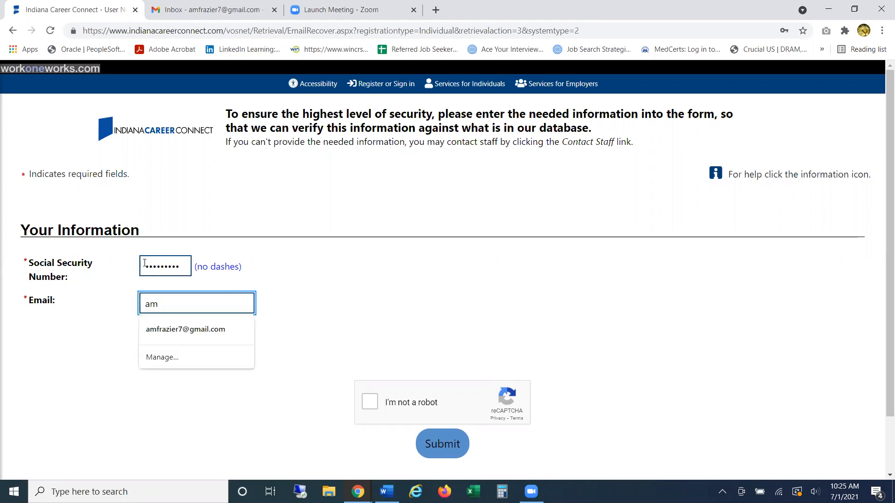
{"action": "left_click", "coordinate": [172, 330]}
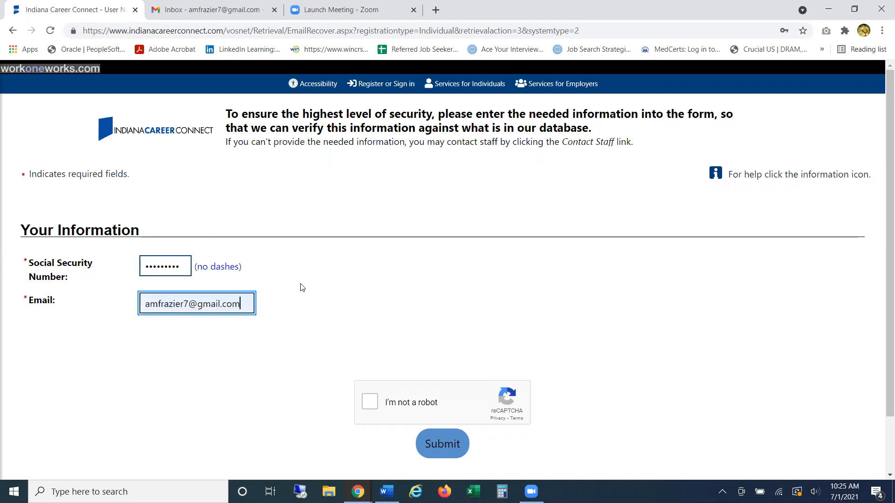
{"action": "left_click", "coordinate": [369, 406]}
{"action": "scroll", "coordinate": [498, 410], "scroll_direction": "down", "scroll_amount": 1}
{"action": "scroll", "coordinate": [495, 359], "scroll_direction": "up", "scroll_amount": 1}
{"action": "scroll", "coordinate": [495, 358], "scroll_direction": "down", "scroll_amount": 1}
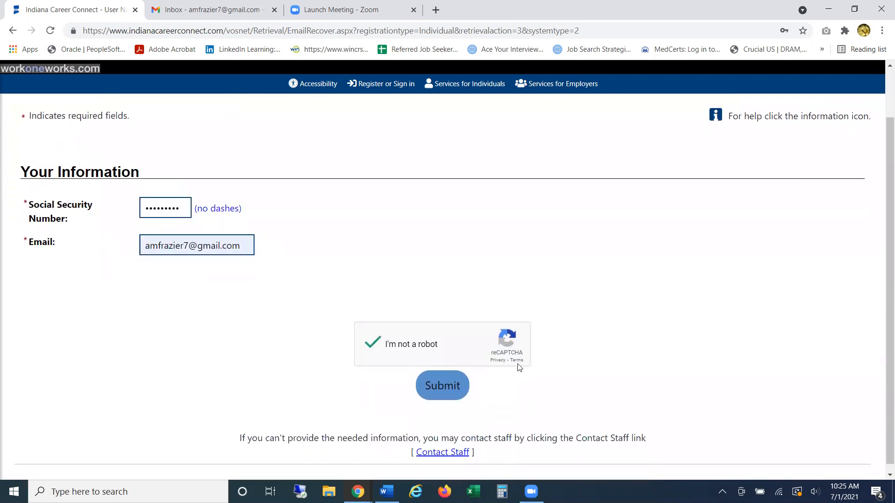
{"action": "left_click", "coordinate": [444, 395]}
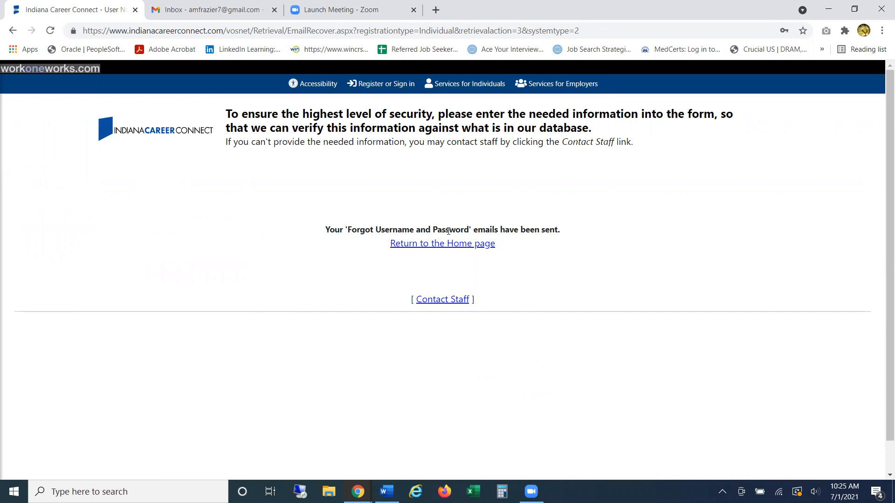
Step: Return to the site's home page, then switch to Gmail and read the "Immediate Alert for Forgotten Username" message
{"action": "left_click", "coordinate": [417, 244]}
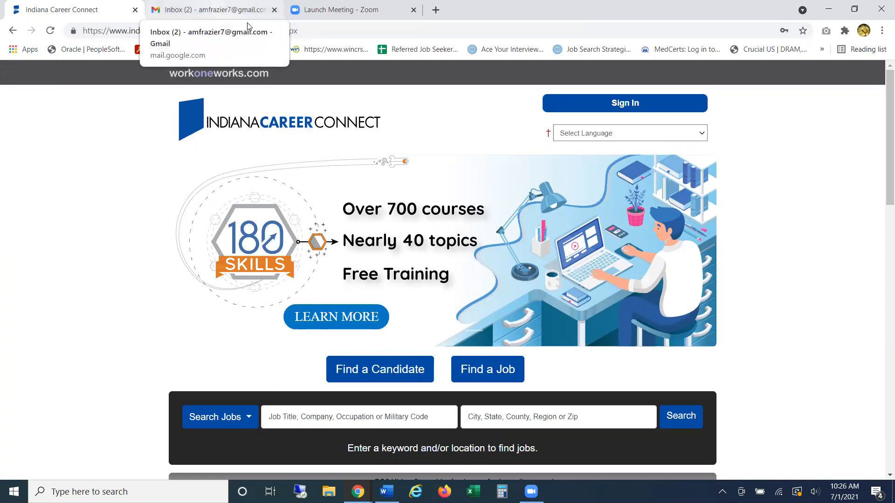
{"action": "left_click", "coordinate": [248, 27]}
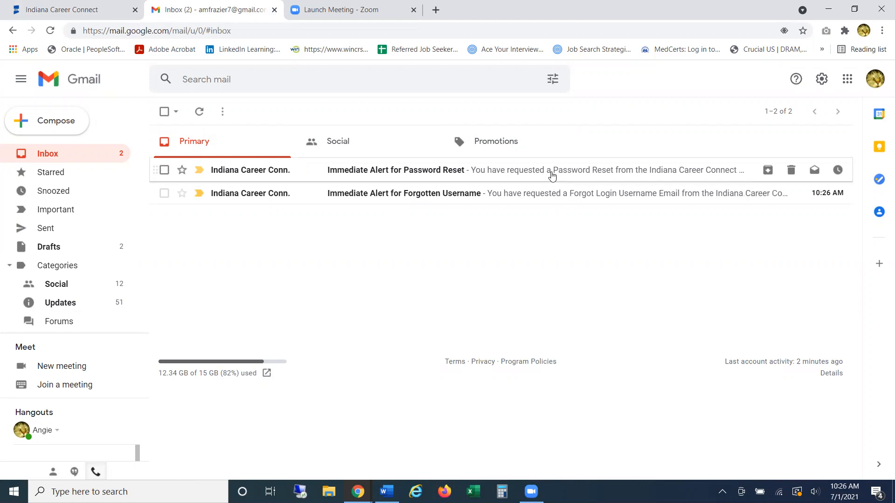
{"action": "left_click", "coordinate": [534, 198]}
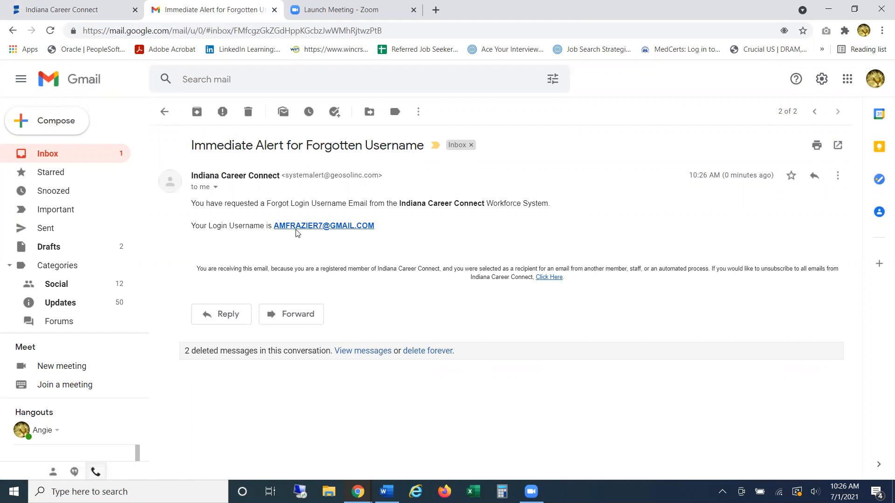
Step: Open the "Immediate Alert for Password Reset" email and follow its password reset link
{"action": "left_click", "coordinate": [164, 111]}
{"action": "left_click", "coordinate": [522, 174]}
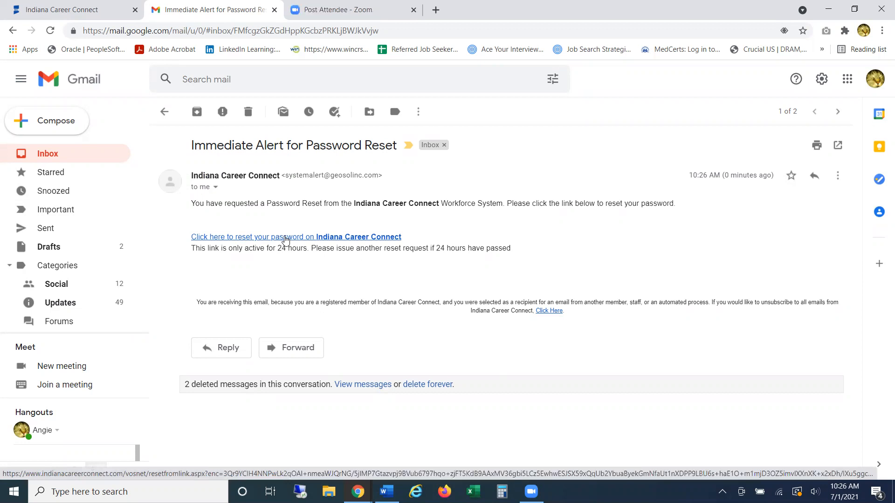
{"action": "left_click", "coordinate": [285, 238]}
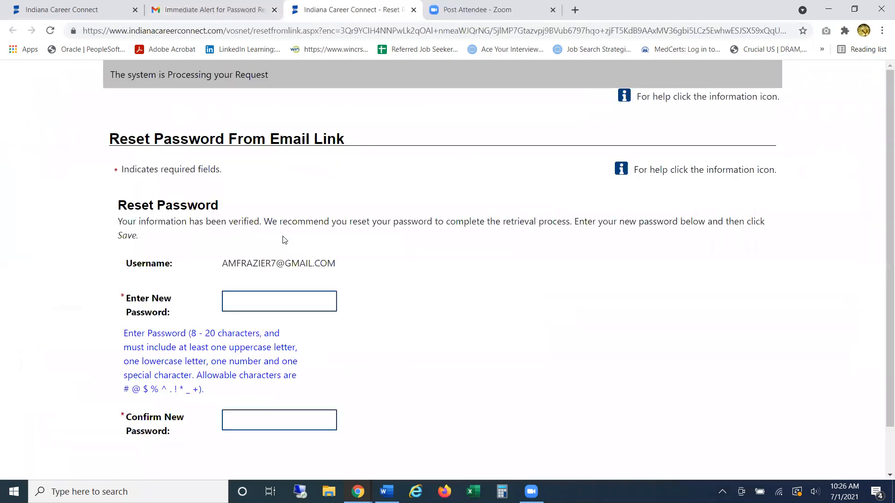
Step: Enter and confirm the new account password on the reset form, and submit it
{"action": "left_click", "coordinate": [279, 301]}
{"action": "scroll", "coordinate": [401, 286], "scroll_direction": "down", "scroll_amount": 1}
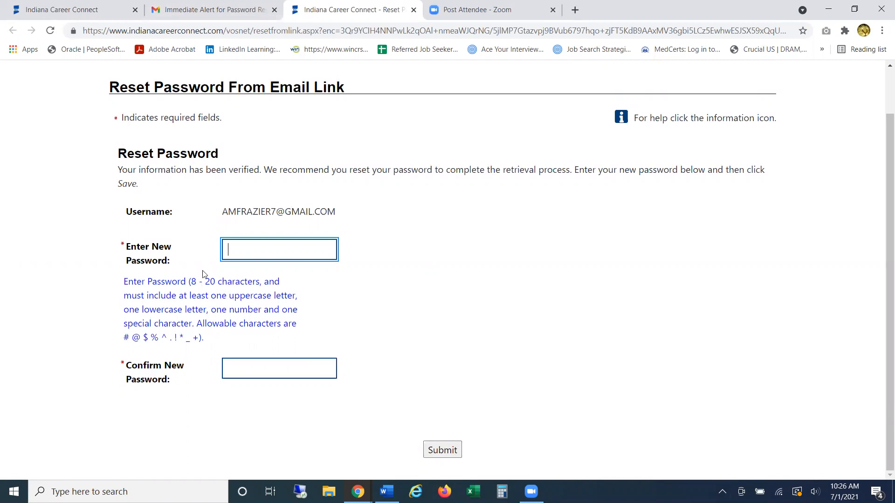
{"action": "type", "text": "••"}
{"action": "key", "text": "BackSpace"}
{"action": "key", "text": "BackSpace"}
{"action": "key", "text": "BackSpace"}
{"action": "key", "text": "BackSpace"}
{"action": "type", "text": "•"}
{"action": "type", "text": "**"}
{"action": "key", "text": "Tab"}
{"action": "type", "text": "*********"}
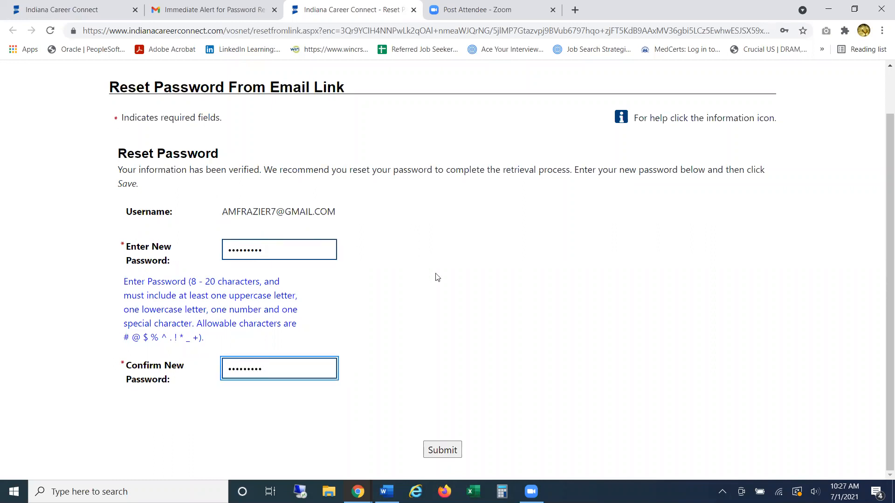
{"action": "left_click", "coordinate": [443, 450]}
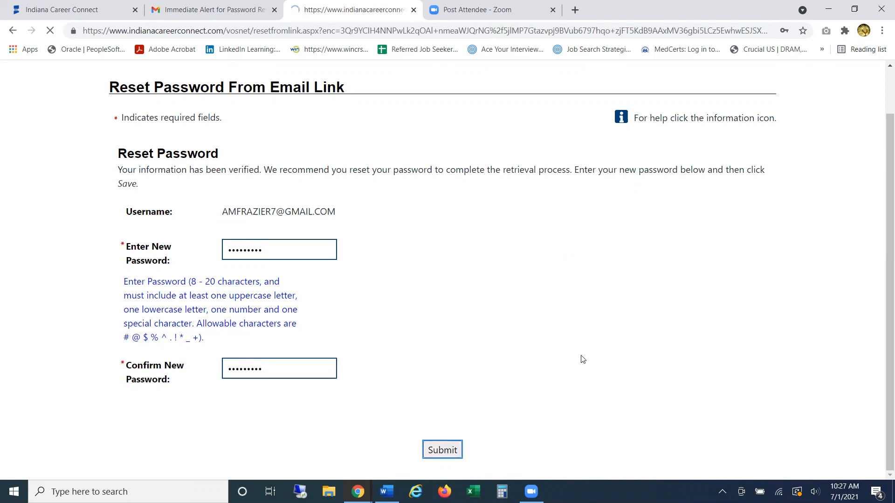
Step: Sign in from the home page with the user name, new account password and reCAPTCHA check, and dismiss the unread-message notice
{"action": "left_click", "coordinate": [466, 166]}
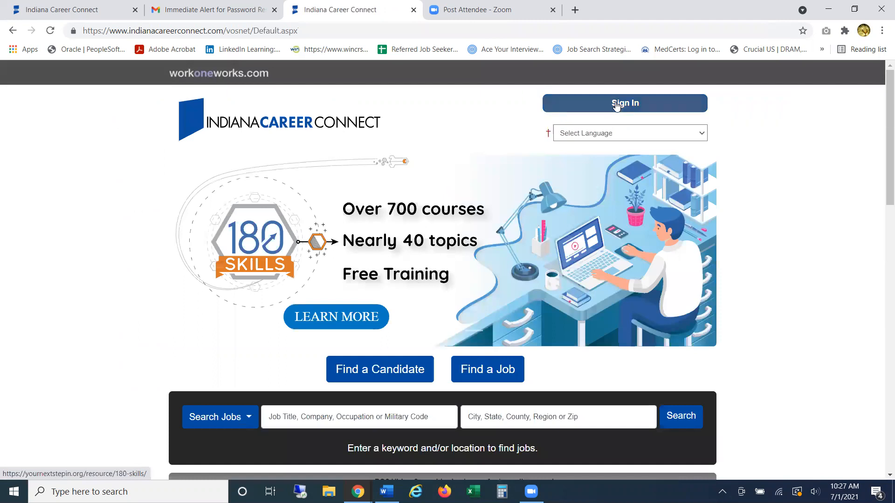
{"action": "left_click", "coordinate": [616, 107]}
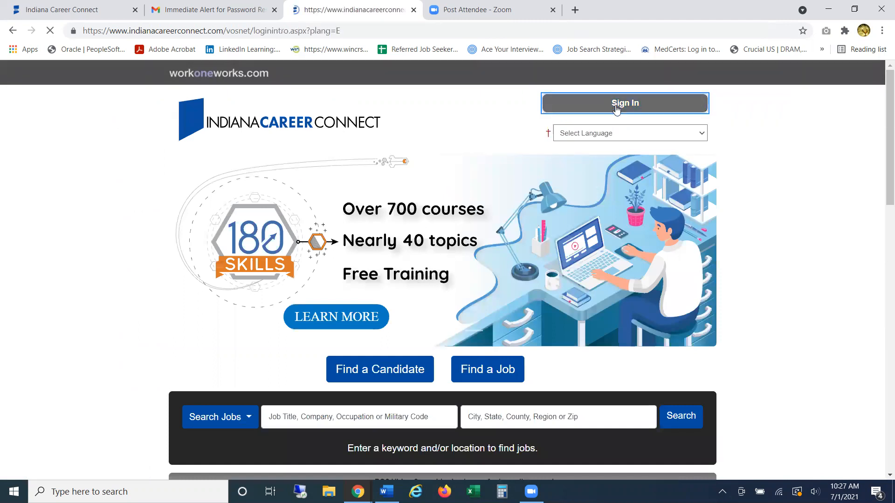
{"action": "left_click", "coordinate": [384, 182]}
{"action": "left_click", "coordinate": [380, 205]}
{"action": "left_click", "coordinate": [376, 206]}
{"action": "type", "text": "******"}
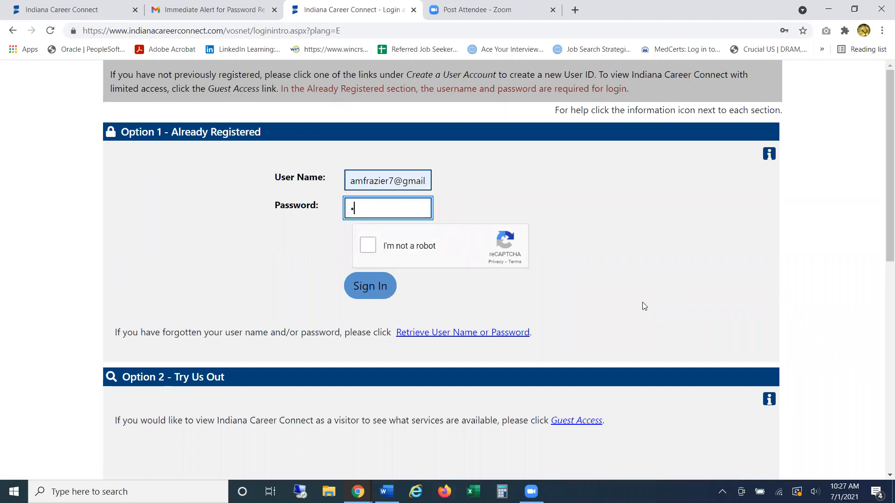
{"action": "type", "text": "***"}
{"action": "left_click", "coordinate": [362, 251]}
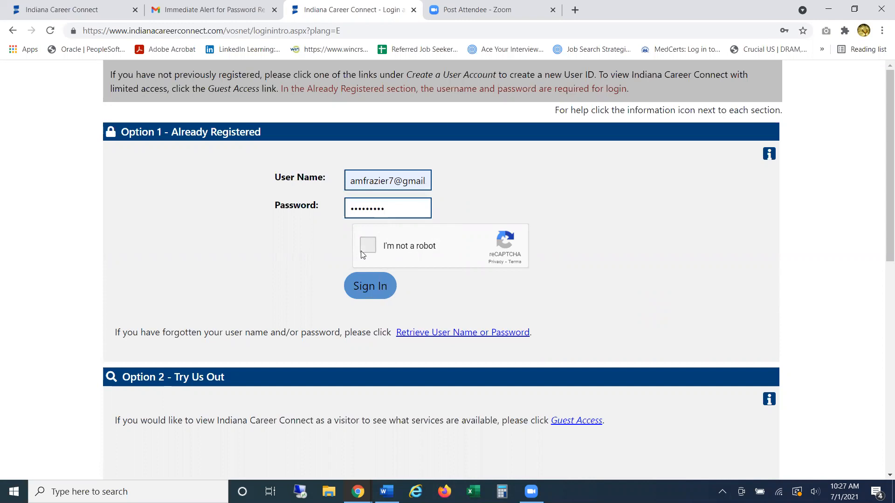
{"action": "left_click", "coordinate": [372, 295]}
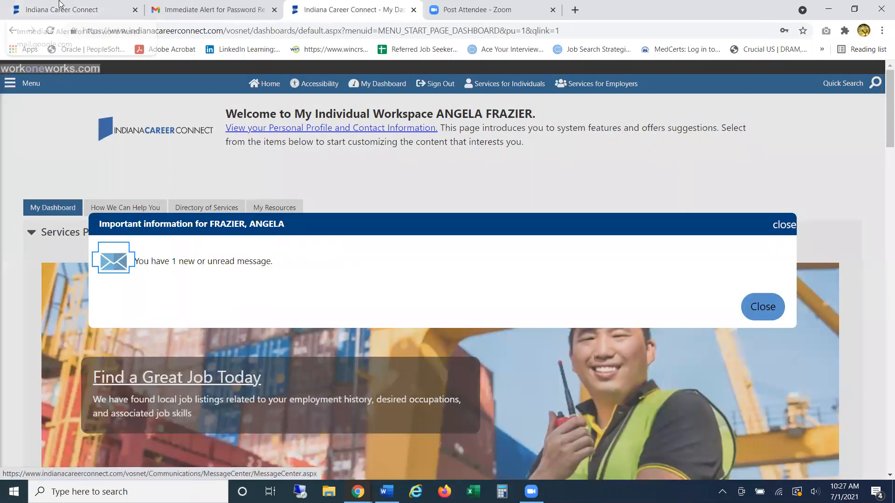
{"action": "left_click", "coordinate": [762, 306]}
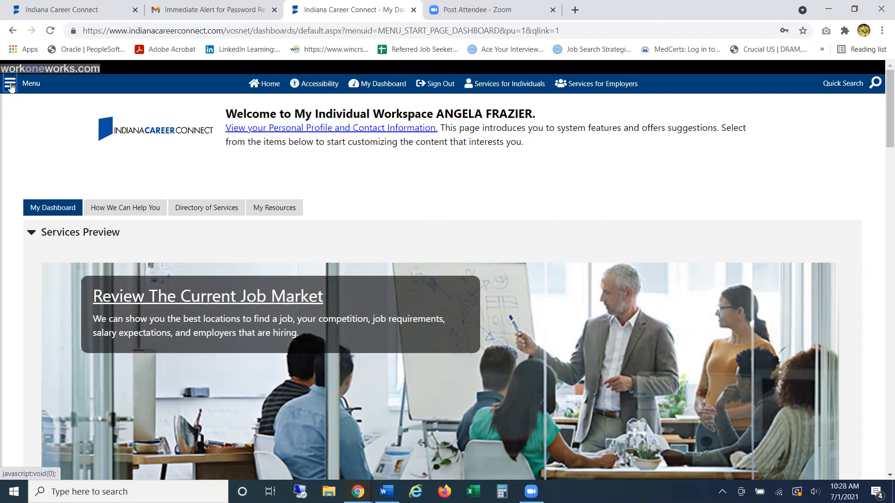
Step: Open the Résumé Builder and begin a new résumé, discarding the existing incomplete one
{"action": "left_click", "coordinate": [10, 86]}
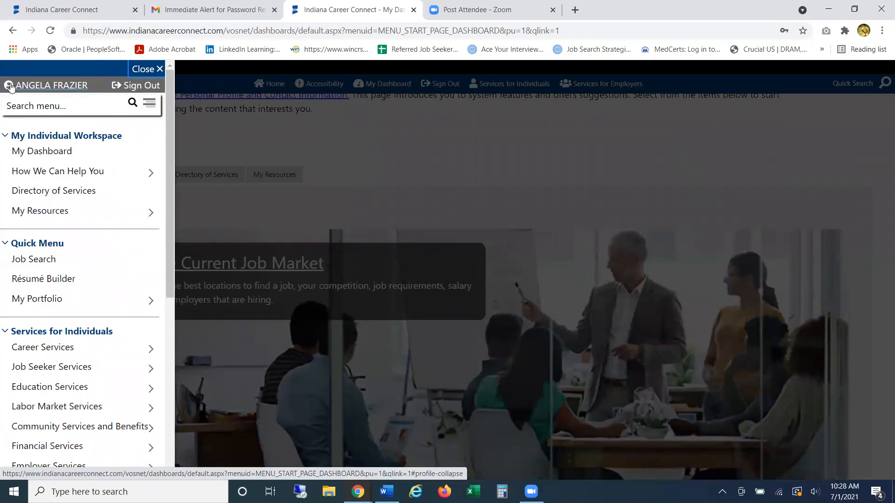
{"action": "left_click", "coordinate": [38, 279]}
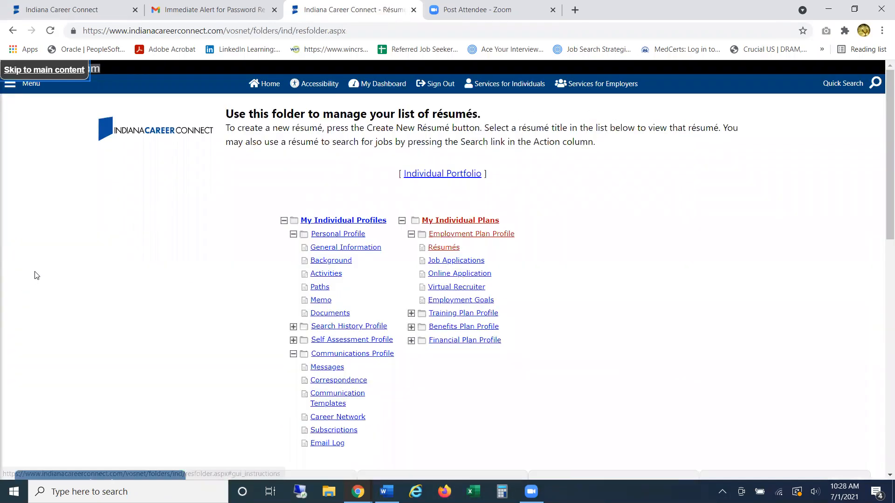
{"action": "scroll", "coordinate": [120, 309], "scroll_direction": "down", "scroll_amount": 4}
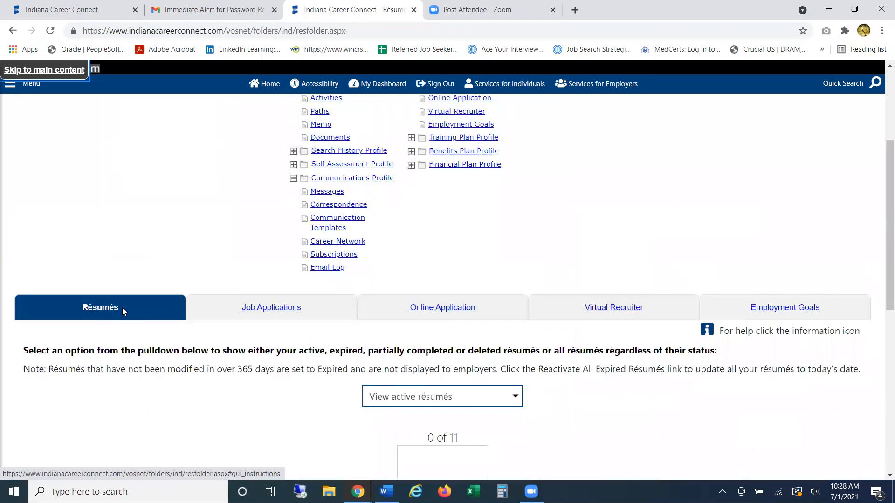
{"action": "scroll", "coordinate": [123, 311], "scroll_direction": "down", "scroll_amount": 1}
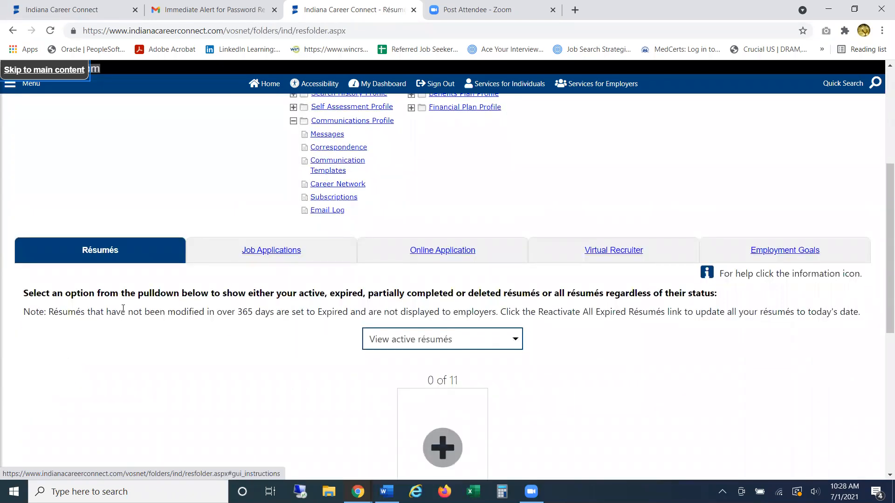
{"action": "scroll", "coordinate": [123, 311], "scroll_direction": "down", "scroll_amount": 1}
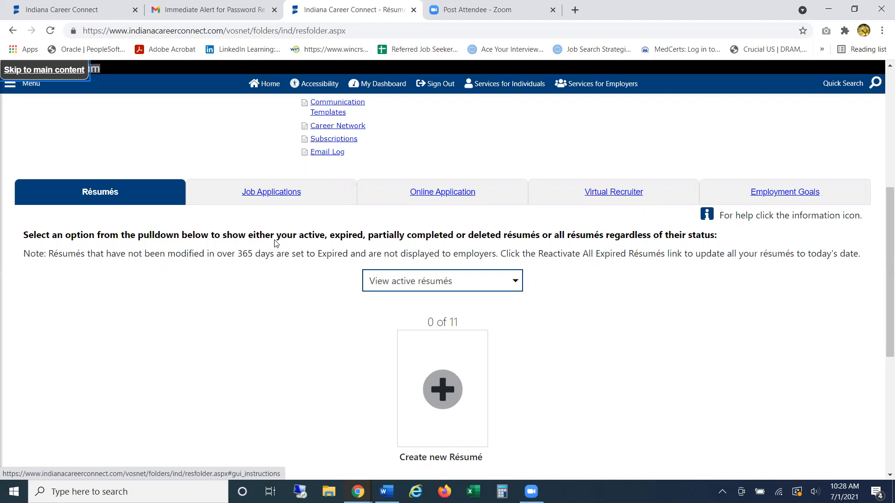
{"action": "scroll", "coordinate": [429, 349], "scroll_direction": "down", "scroll_amount": 1}
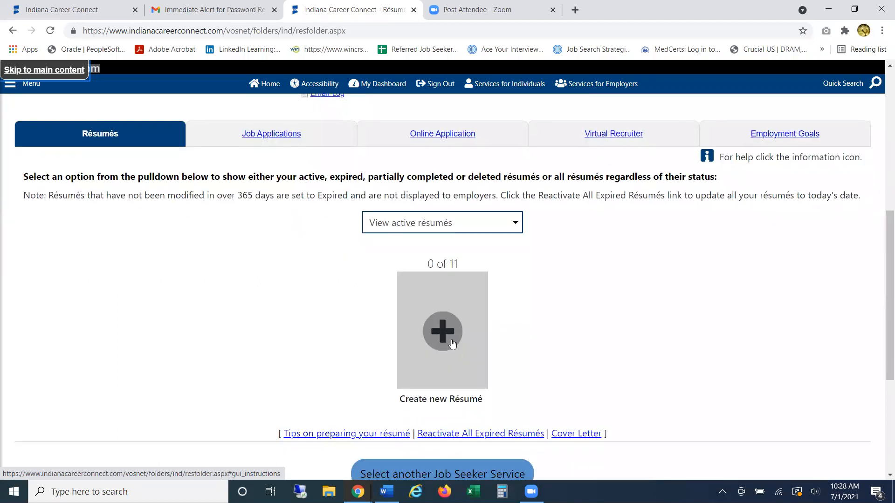
{"action": "left_click", "coordinate": [450, 339]}
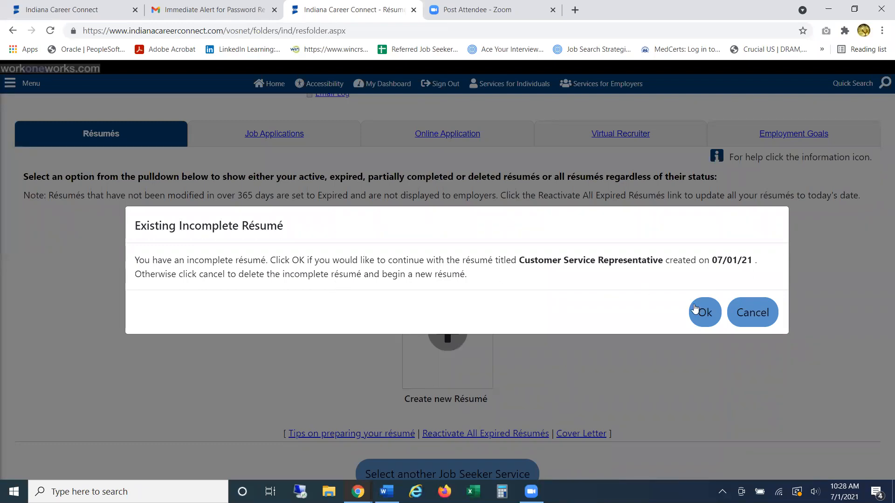
{"action": "left_click", "coordinate": [752, 322]}
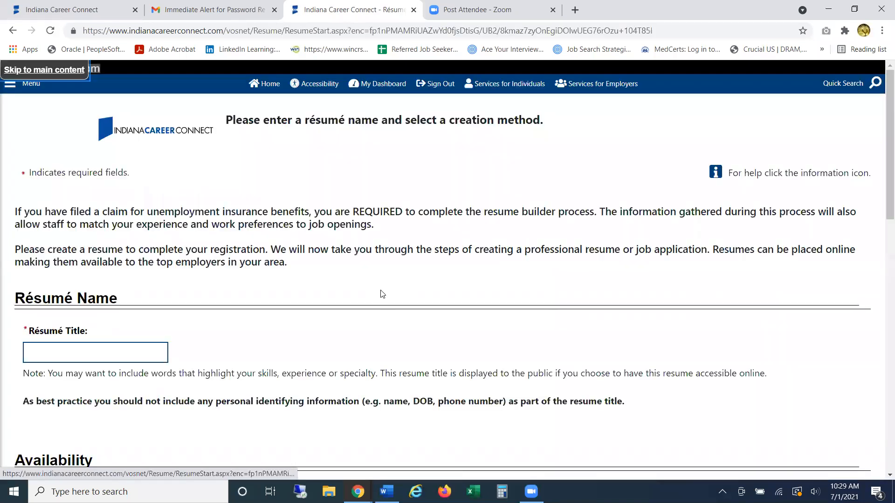
Step: Title the new résumé "Customer Service Representative"
{"action": "scroll", "coordinate": [380, 296], "scroll_direction": "down", "scroll_amount": 3}
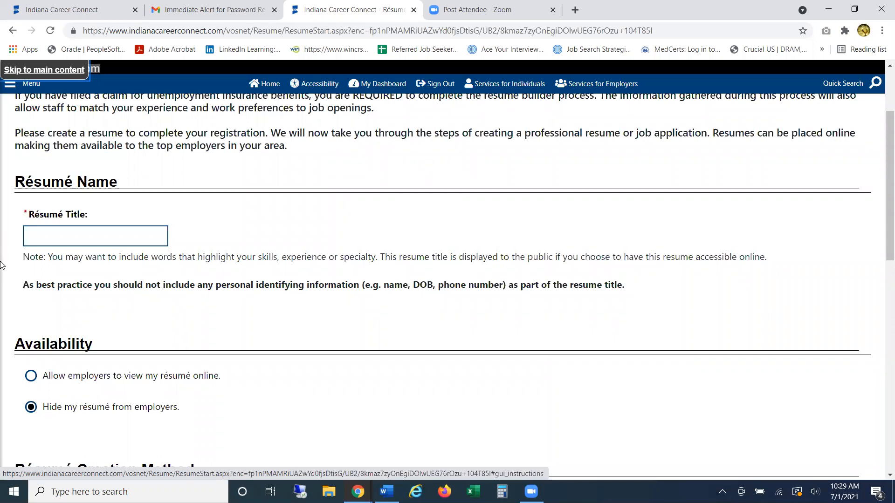
{"action": "left_click", "coordinate": [43, 242]}
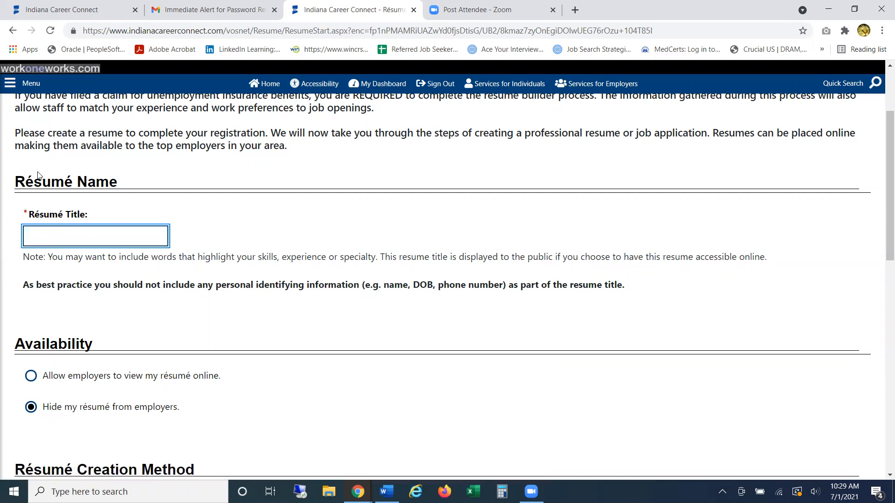
{"action": "type", "text": "Customer Service Representative"}
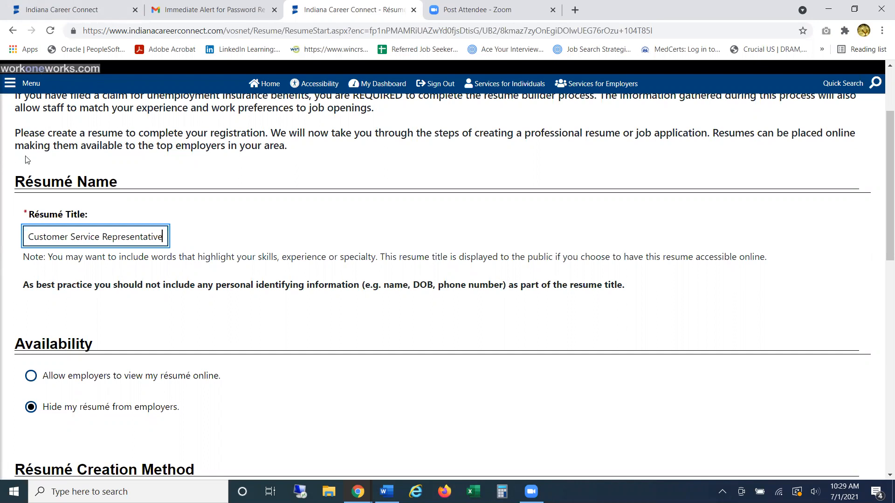
Step: Allow employers to view the résumé online and save it with the Comprehensive creation method
{"action": "scroll", "coordinate": [149, 247], "scroll_direction": "down", "scroll_amount": 2}
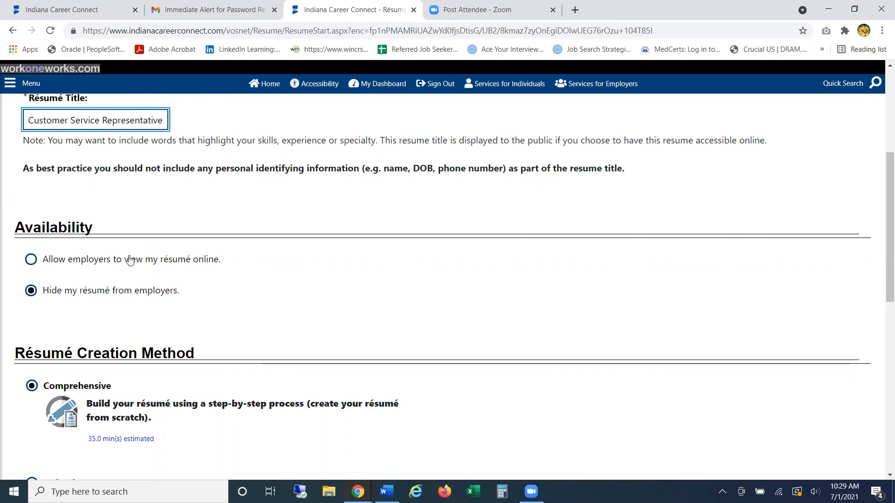
{"action": "left_click", "coordinate": [31, 260]}
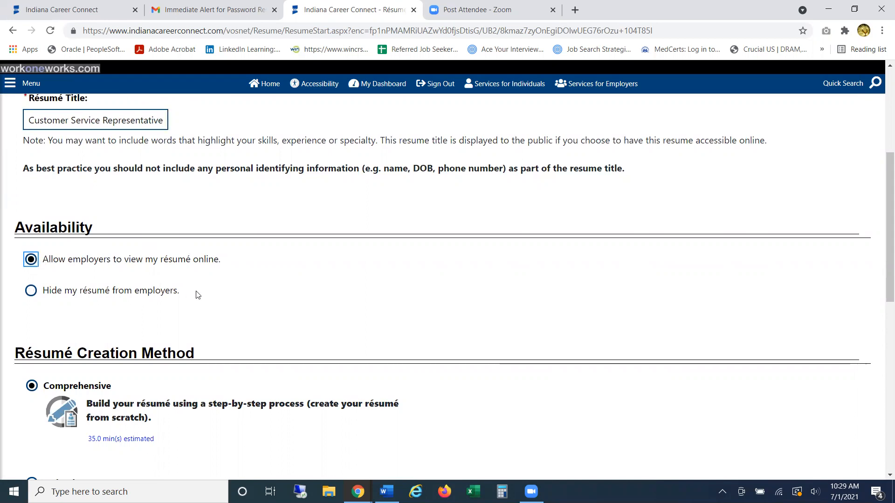
{"action": "scroll", "coordinate": [284, 301], "scroll_direction": "down", "scroll_amount": 1}
{"action": "scroll", "coordinate": [285, 296], "scroll_direction": "down", "scroll_amount": 1}
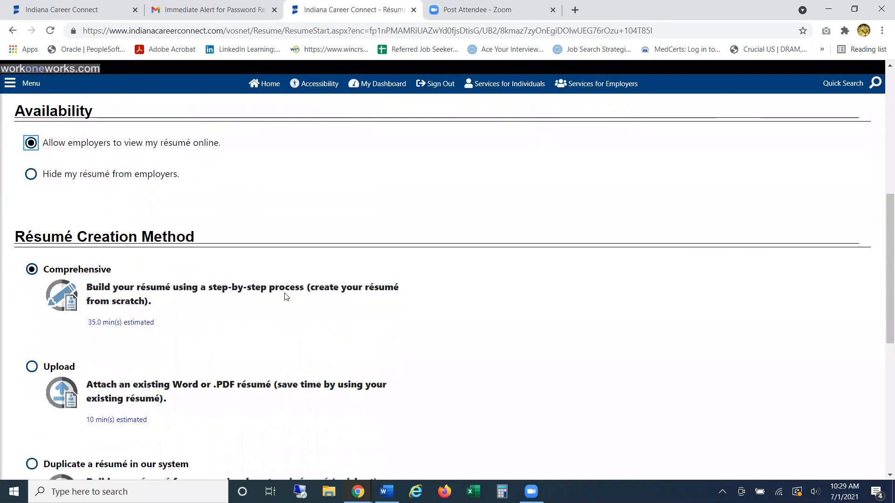
{"action": "scroll", "coordinate": [289, 290], "scroll_direction": "down", "scroll_amount": 1}
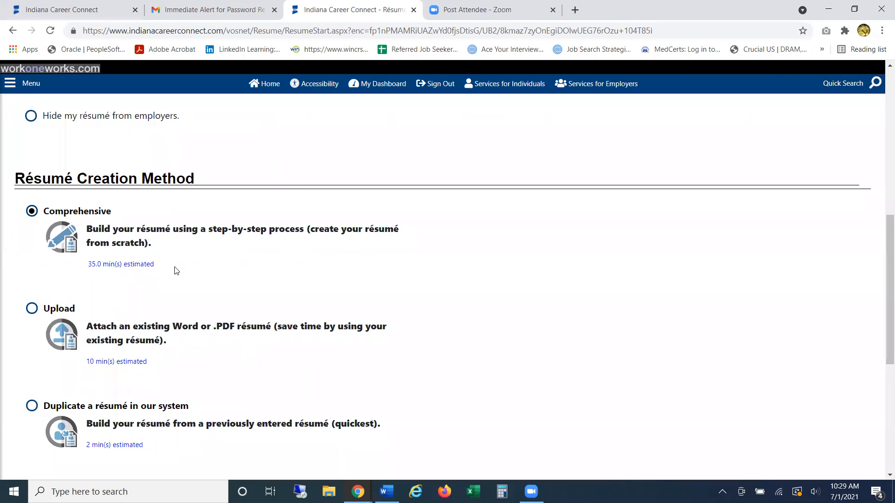
{"action": "scroll", "coordinate": [176, 269], "scroll_direction": "down", "scroll_amount": 2}
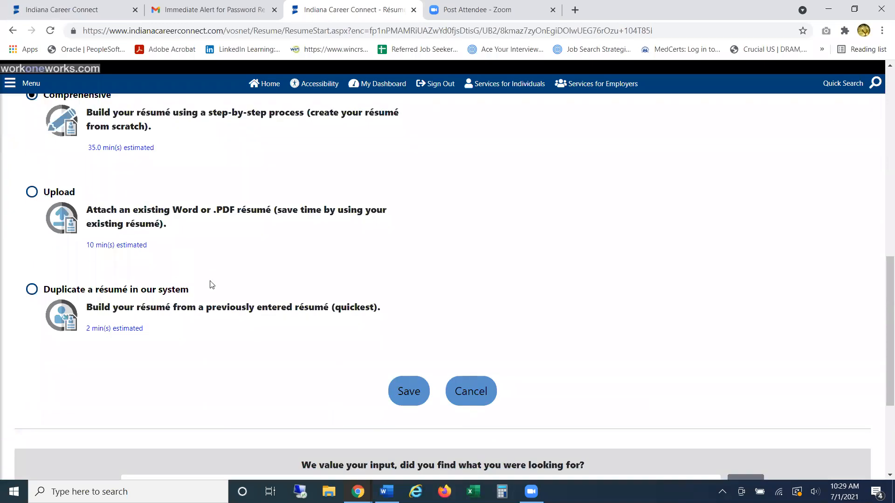
{"action": "left_click", "coordinate": [392, 393]}
{"action": "scroll", "coordinate": [334, 365], "scroll_direction": "up", "scroll_amount": 1}
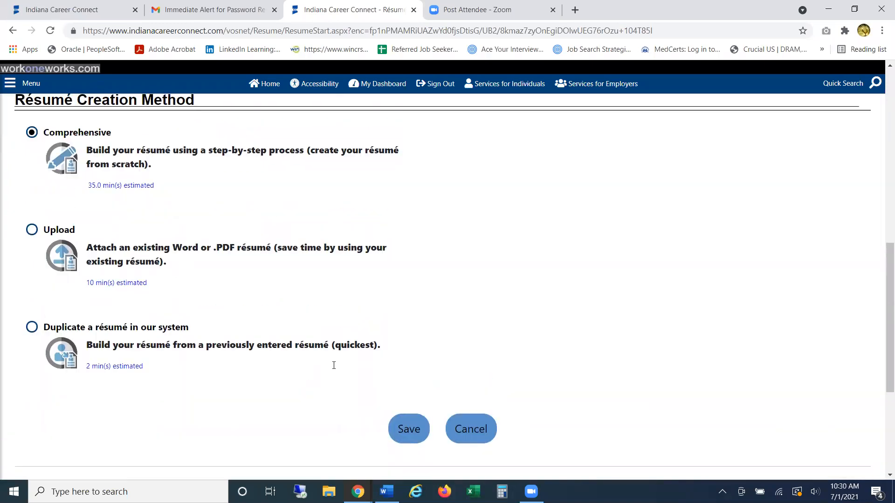
{"action": "left_click", "coordinate": [408, 448]}
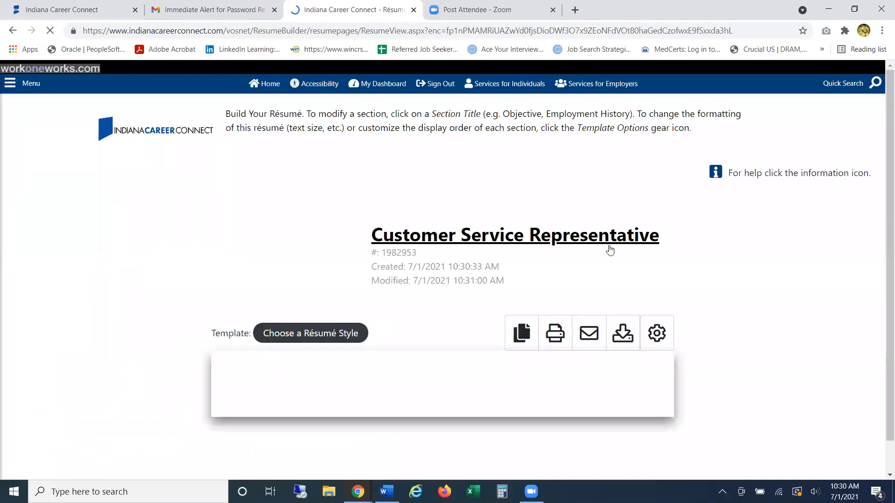
Step: Open the résumé's template options and rename the Objective section heading "Professional Summary"
{"action": "scroll", "coordinate": [610, 250], "scroll_direction": "down", "scroll_amount": 3}
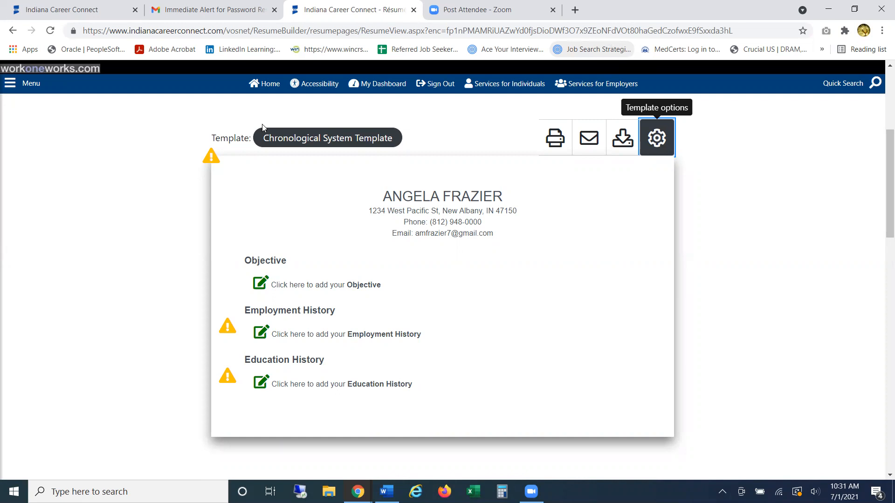
{"action": "left_click", "coordinate": [654, 139]}
{"action": "scroll", "coordinate": [690, 255], "scroll_direction": "down", "scroll_amount": 1}
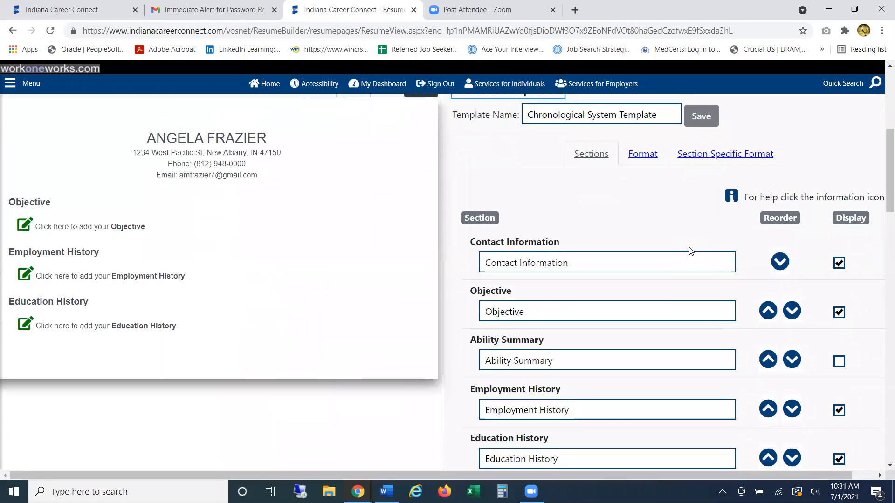
{"action": "scroll", "coordinate": [689, 251], "scroll_direction": "down", "scroll_amount": 1}
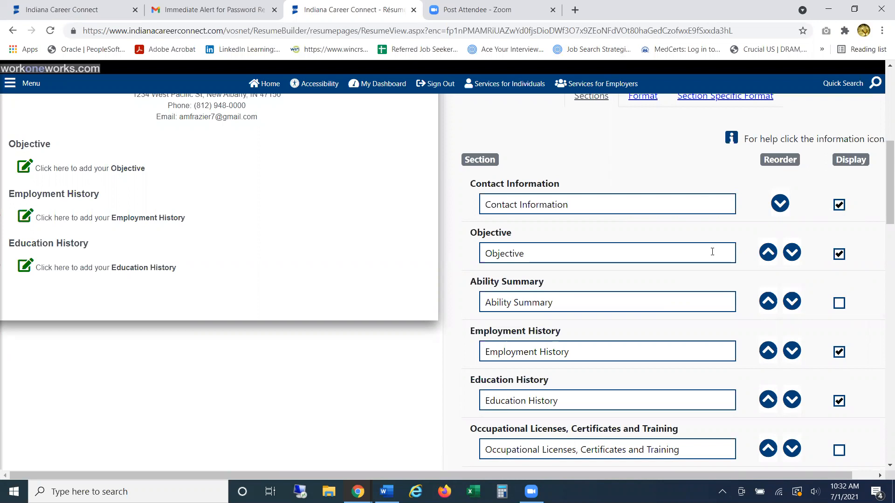
{"action": "scroll", "coordinate": [708, 252], "scroll_direction": "down", "scroll_amount": 1}
{"action": "double_click", "coordinate": [590, 198]}
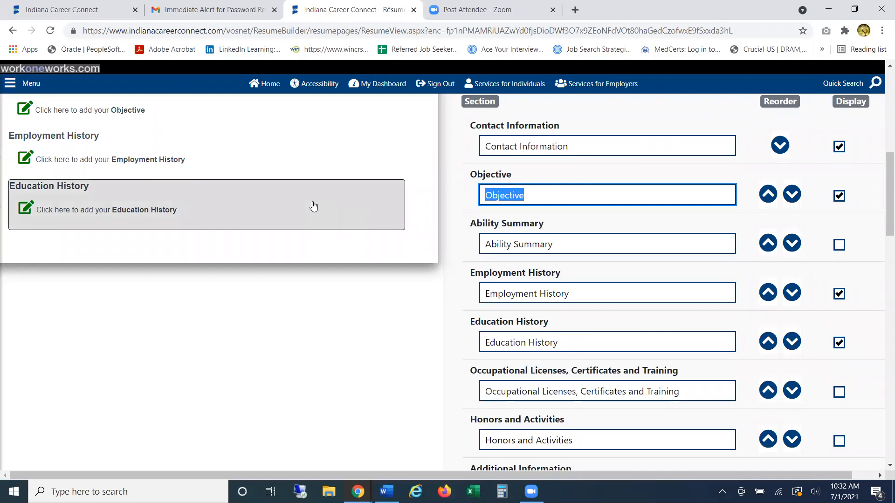
{"action": "type", "text": "Professional Summary"}
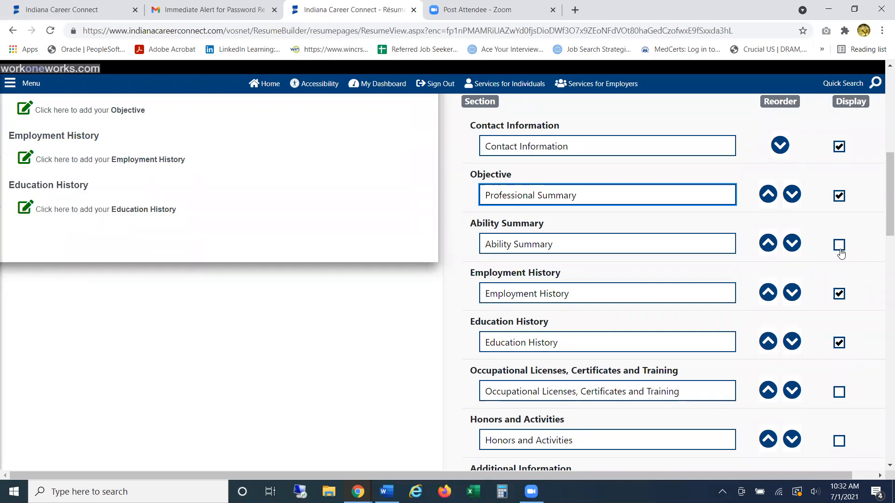
Step: Display the Ability Summary section on the résumé and rename its heading "Ability & Skills"
{"action": "left_click", "coordinate": [839, 245]}
{"action": "left_click", "coordinate": [545, 247]}
{"action": "double_click", "coordinate": [545, 247]}
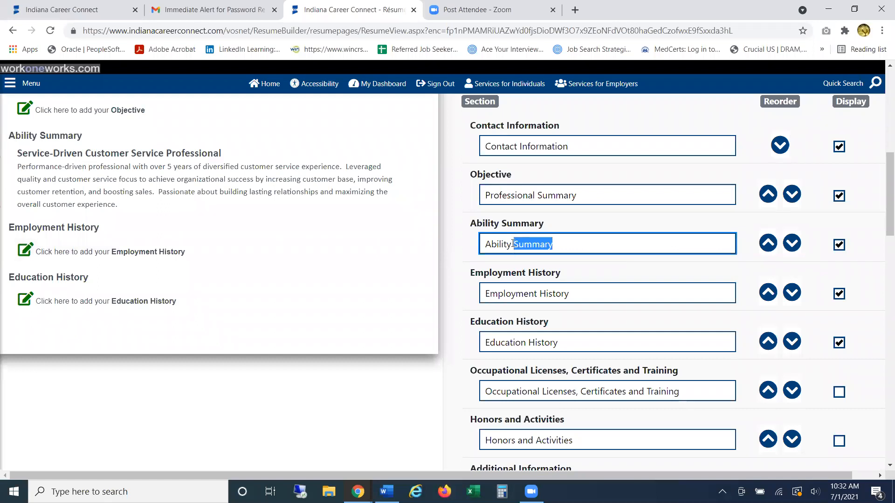
{"action": "type", "text": "& S"}
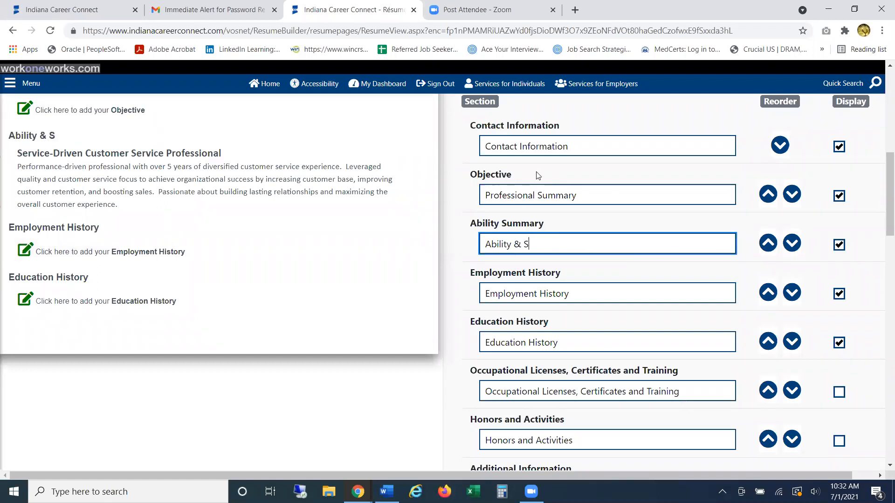
{"action": "type", "text": "kills"}
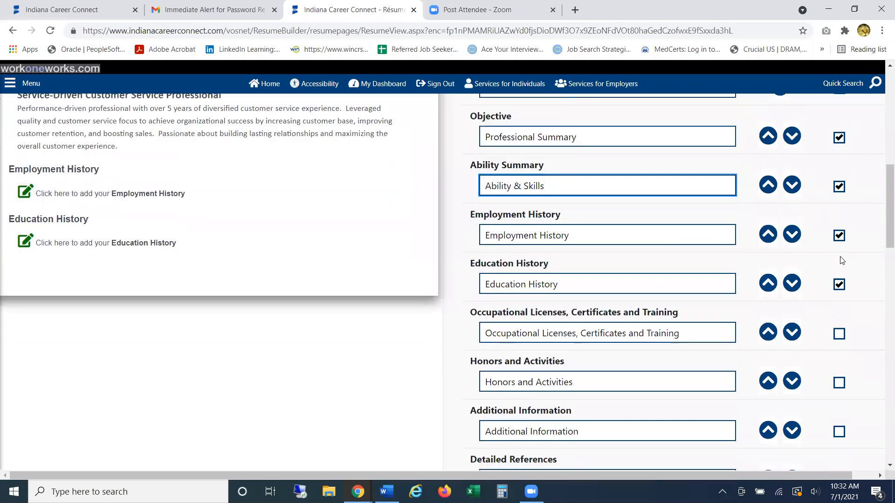
Step: Examine the remaining template sections, their display settings and the updated résumé preview
{"action": "scroll", "coordinate": [841, 258], "scroll_direction": "down", "scroll_amount": 5}
{"action": "scroll", "coordinate": [842, 262], "scroll_direction": "down", "scroll_amount": 1}
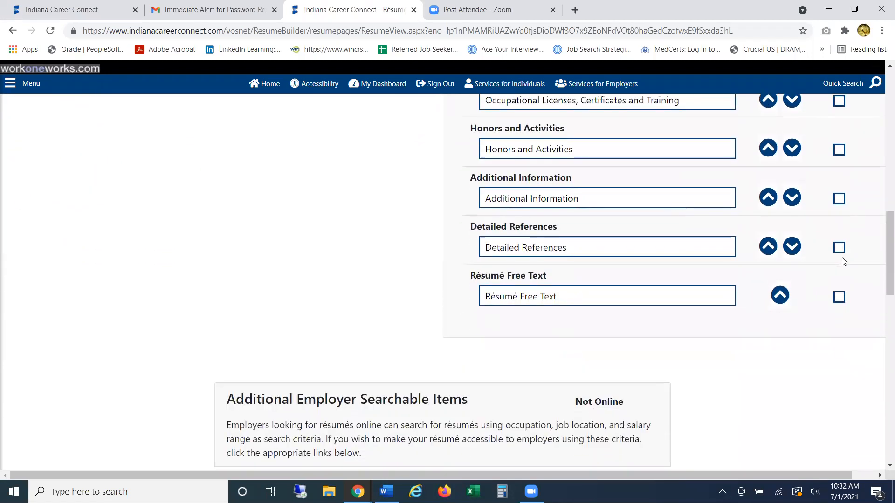
{"action": "scroll", "coordinate": [841, 258], "scroll_direction": "up", "scroll_amount": 1}
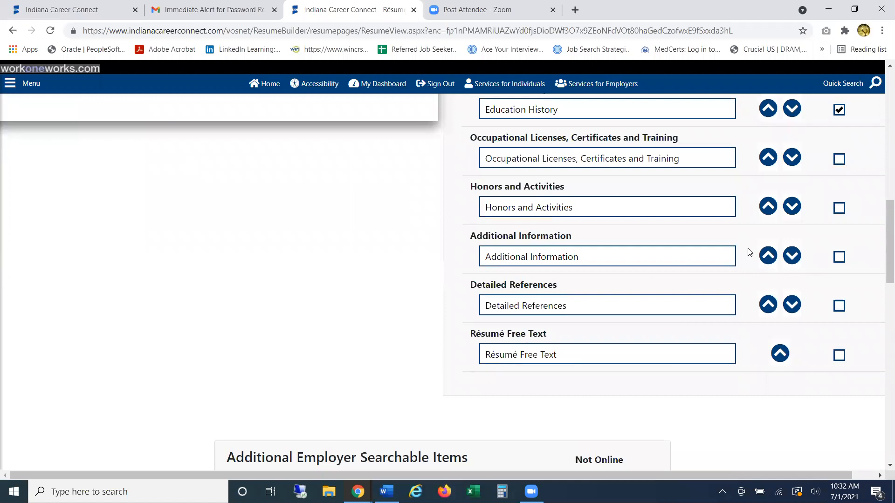
{"action": "scroll", "coordinate": [749, 249], "scroll_direction": "up", "scroll_amount": 1}
{"action": "scroll", "coordinate": [683, 352], "scroll_direction": "down", "scroll_amount": 2}
{"action": "scroll", "coordinate": [670, 359], "scroll_direction": "up", "scroll_amount": 3}
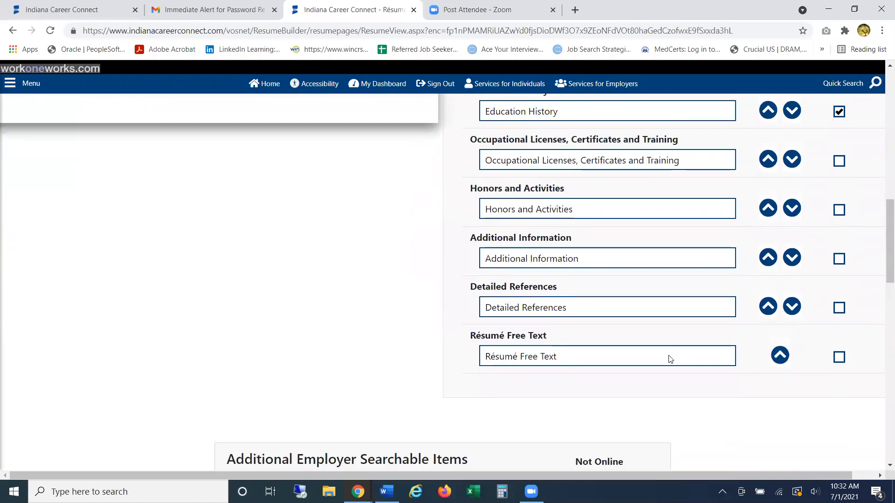
{"action": "scroll", "coordinate": [651, 351], "scroll_direction": "up", "scroll_amount": 3}
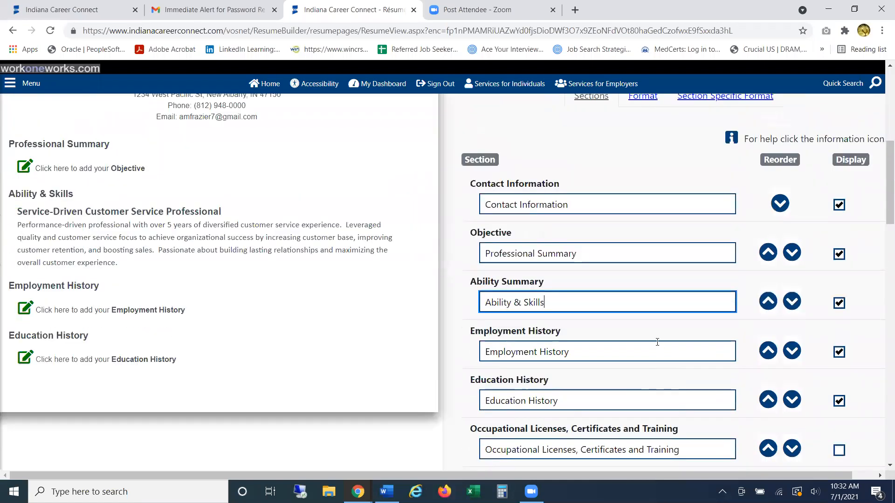
{"action": "scroll", "coordinate": [685, 235], "scroll_direction": "down", "scroll_amount": 1}
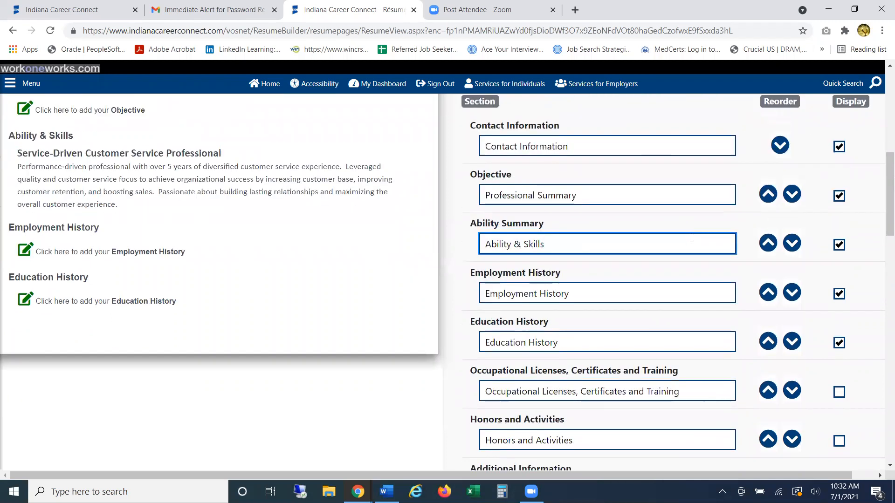
{"action": "scroll", "coordinate": [565, 268], "scroll_direction": "up", "scroll_amount": 1}
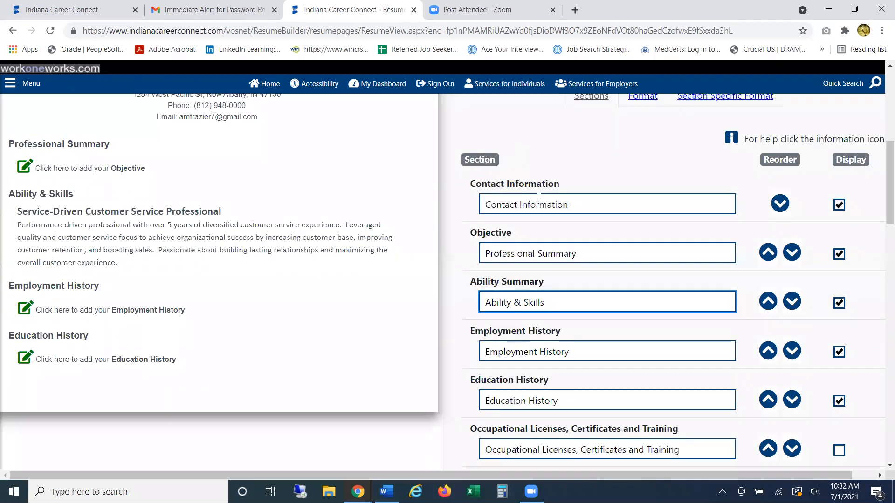
Step: Try to save the edited template under the name "My Chronological Template"
{"action": "scroll", "coordinate": [557, 204], "scroll_direction": "up", "scroll_amount": 1}
{"action": "scroll", "coordinate": [556, 204], "scroll_direction": "up", "scroll_amount": 1}
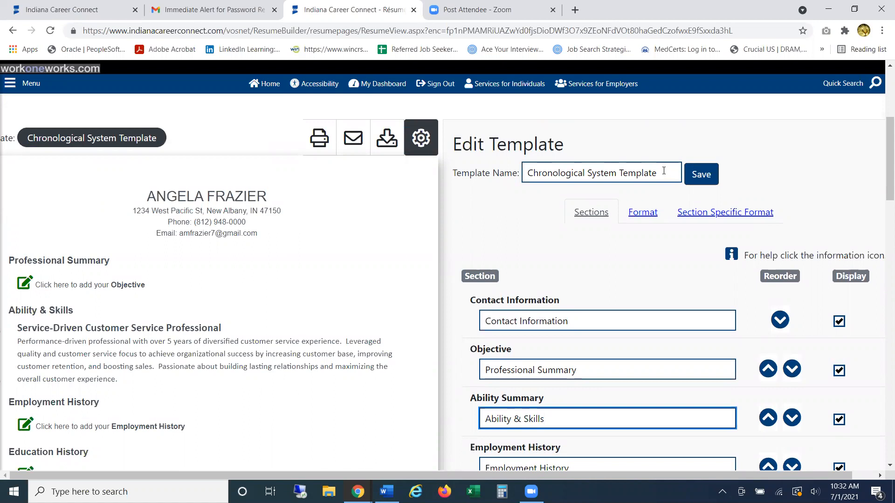
{"action": "left_click_drag", "start_coordinate": [663, 171], "coordinate": [382, 169]}
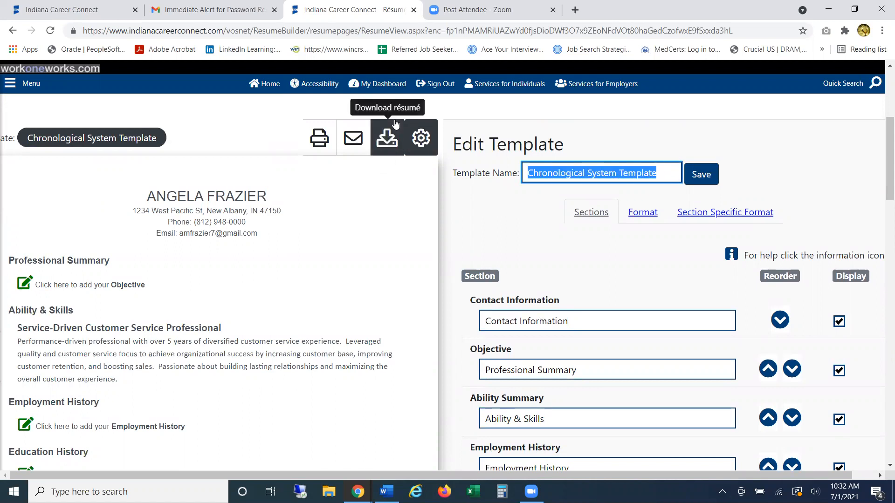
{"action": "type", "text": "My C"}
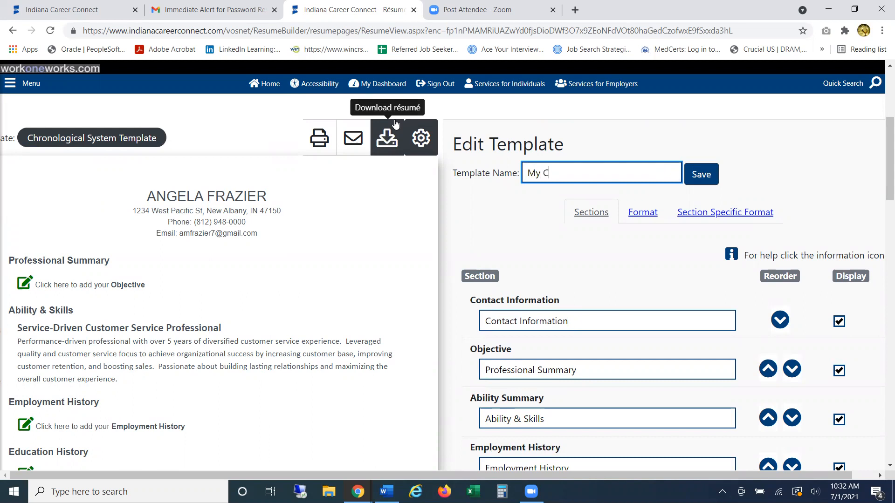
{"action": "type", "text": "horonological Template"}
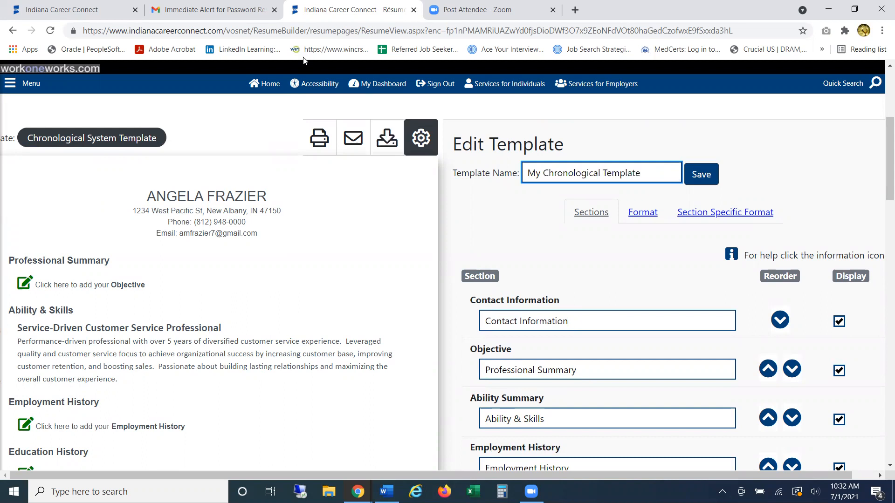
{"action": "left_click", "coordinate": [692, 181]}
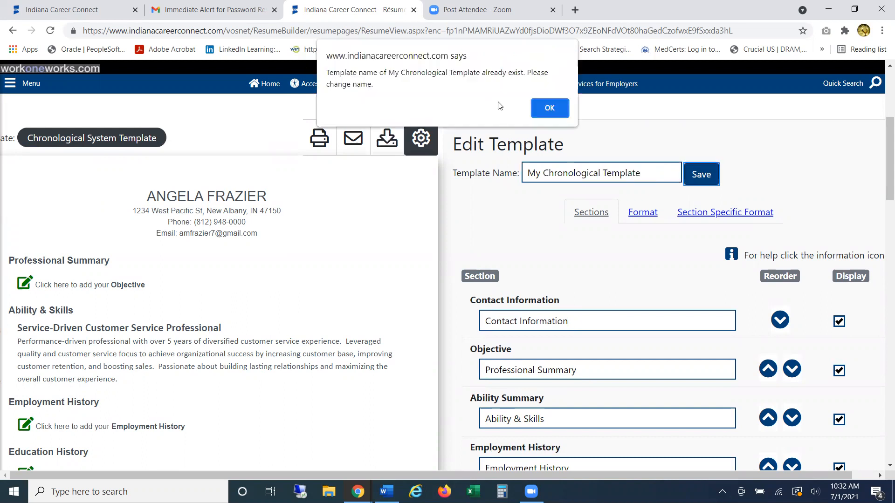
{"action": "left_click", "coordinate": [538, 106]}
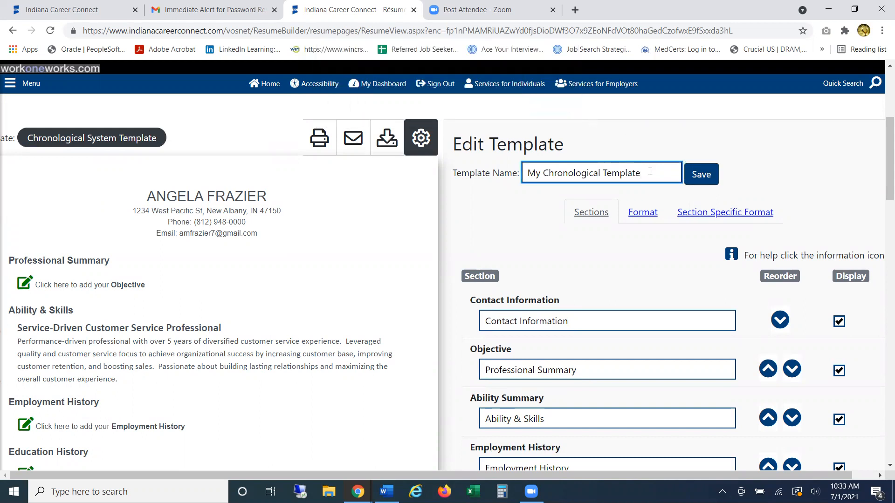
Step: Save the template as "My Chronological Template 1" and close the template options
{"action": "type", "text": "1"}
{"action": "left_click", "coordinate": [707, 175]}
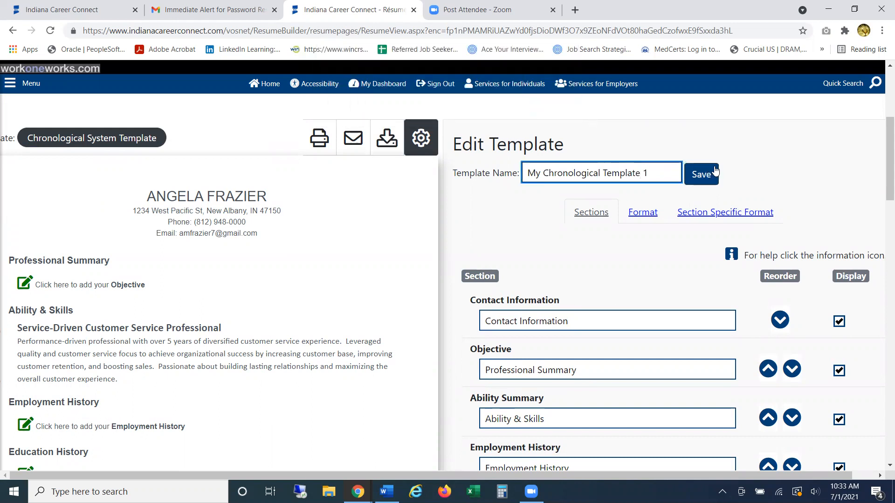
{"action": "left_click", "coordinate": [421, 146]}
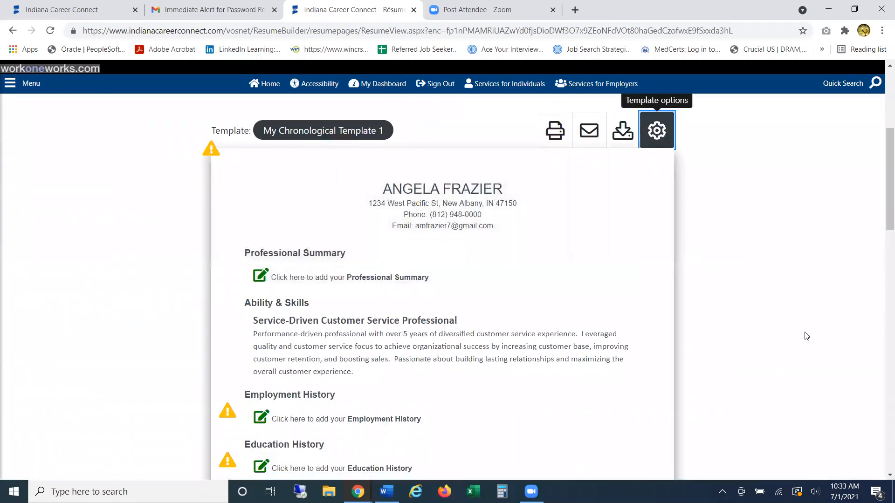
Step: Open the Professional Summary section for editing, copy its existing bulleted text and clear the text box
{"action": "scroll", "coordinate": [804, 334], "scroll_direction": "down", "scroll_amount": 1}
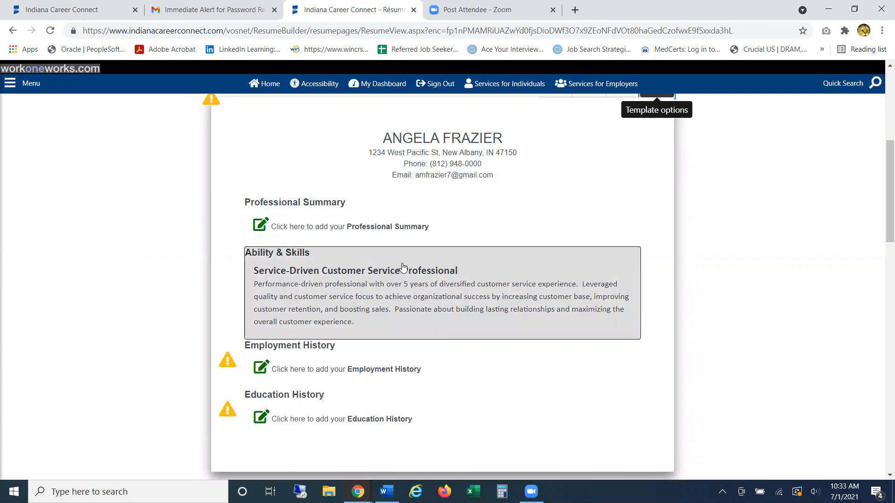
{"action": "scroll", "coordinate": [562, 292], "scroll_direction": "down", "scroll_amount": 1}
{"action": "scroll", "coordinate": [562, 293], "scroll_direction": "down", "scroll_amount": 1}
{"action": "scroll", "coordinate": [549, 331], "scroll_direction": "up", "scroll_amount": 2}
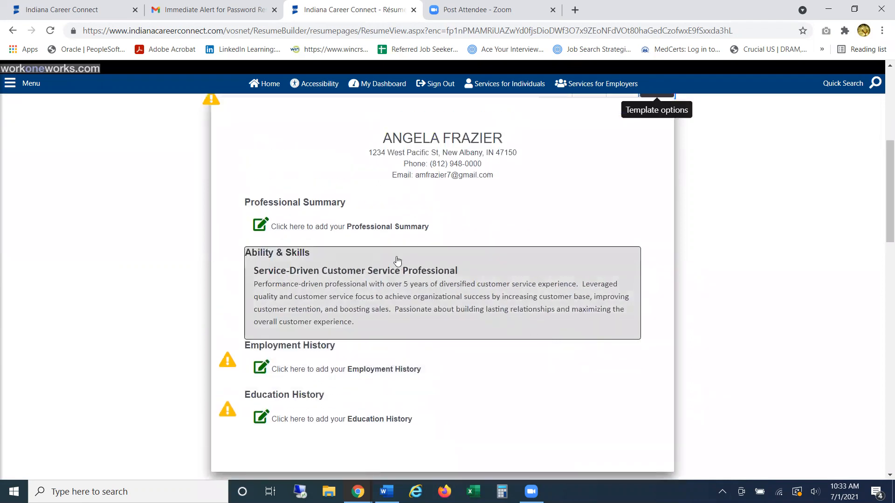
{"action": "left_click", "coordinate": [343, 233]}
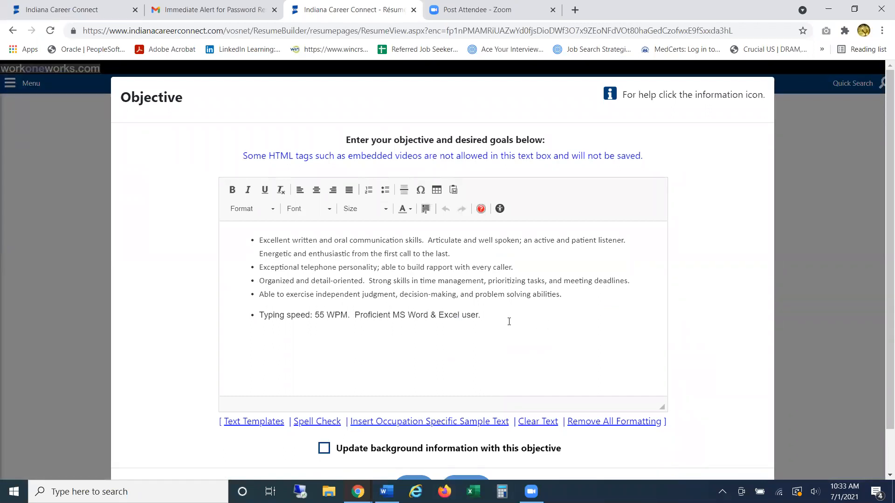
{"action": "left_click_drag", "start_coordinate": [498, 315], "coordinate": [173, 226]}
{"action": "key", "text": "ctrl+c"}
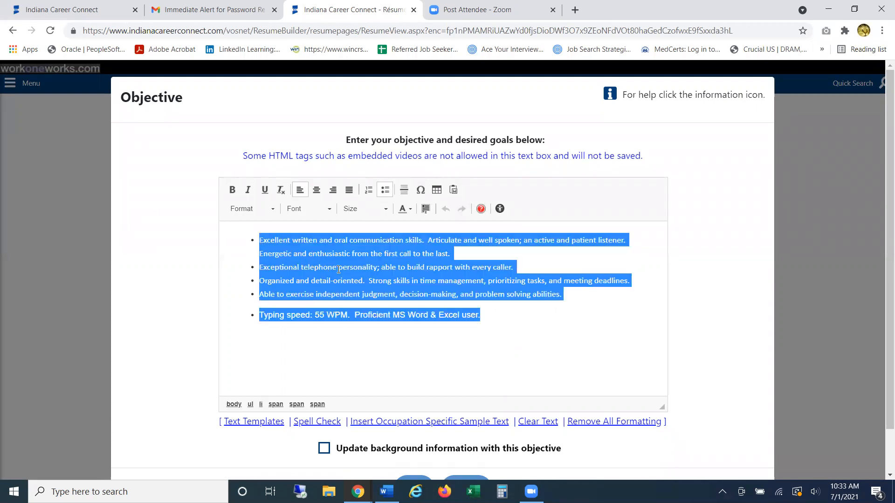
{"action": "key", "text": "Delete"}
{"action": "key", "text": "BackSpace"}
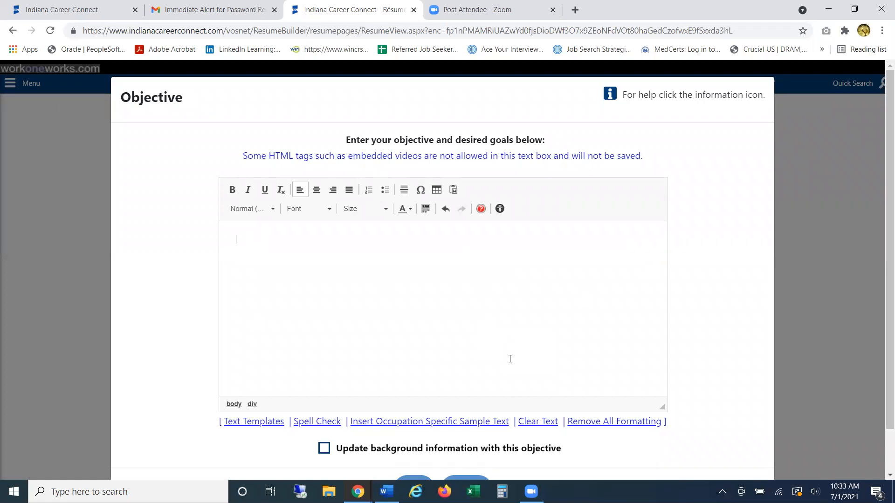
{"action": "left_click", "coordinate": [387, 191]}
{"action": "left_click", "coordinate": [386, 192]}
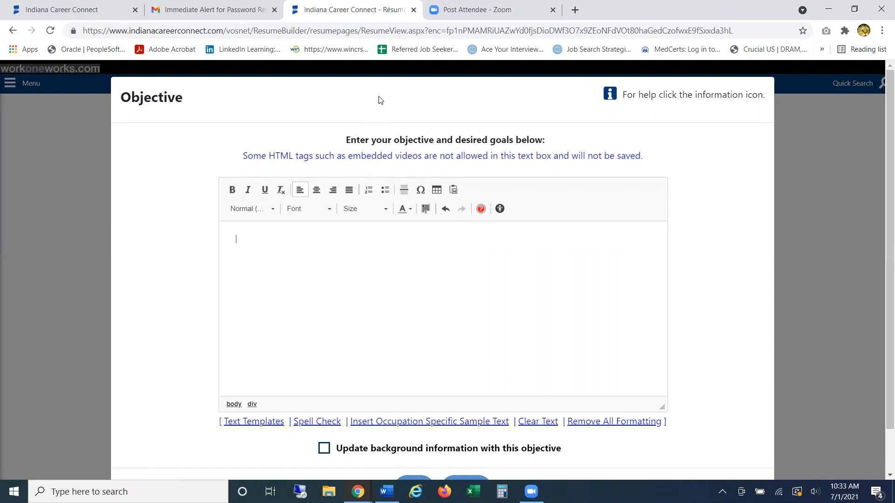
Step: Try to paste the copied bulleted skills text into the emptied Objective text box
{"action": "left_click_drag", "start_coordinate": [394, 113], "coordinate": [550, 252]}
{"action": "left_click", "coordinate": [550, 252]}
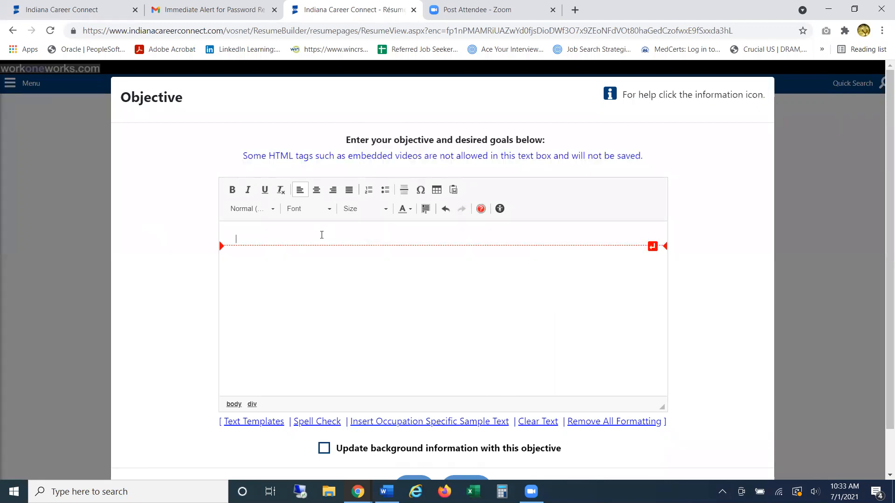
{"action": "key", "text": "ctrl+v"}
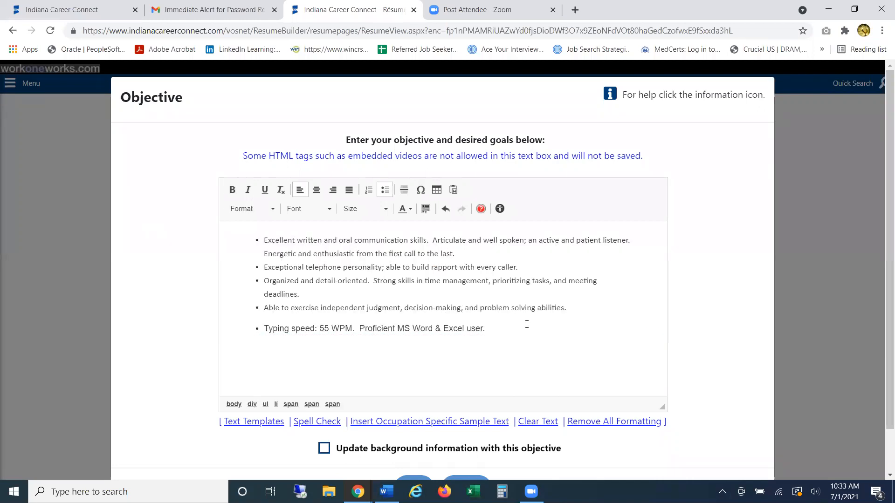
{"action": "scroll", "coordinate": [513, 343], "scroll_direction": "down", "scroll_amount": 2}
{"action": "left_click", "coordinate": [453, 445]}
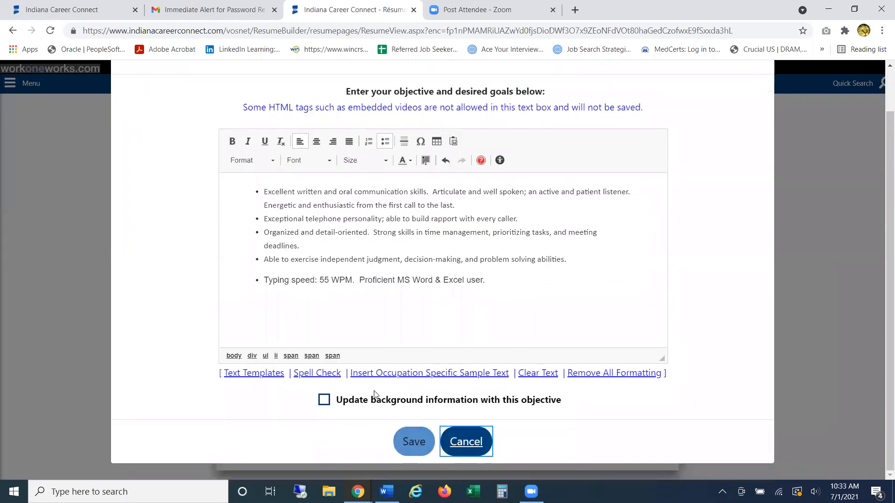
{"action": "left_click", "coordinate": [337, 286]}
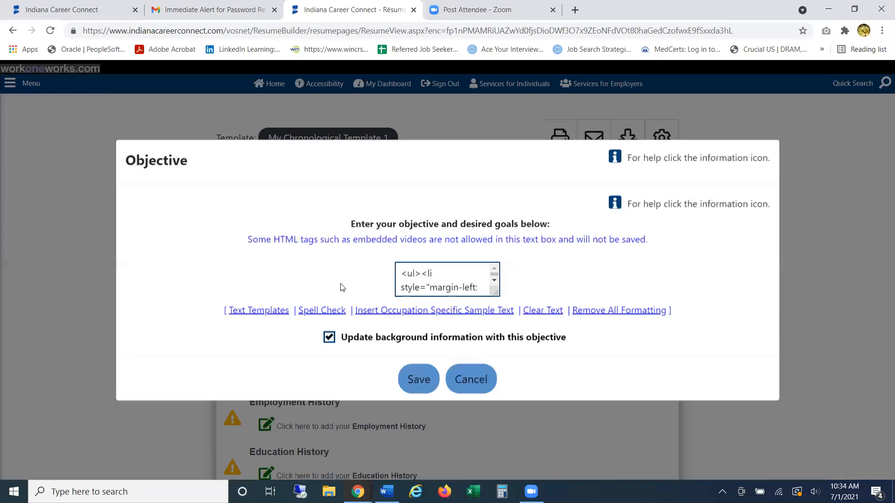
{"action": "scroll", "coordinate": [443, 285], "scroll_direction": "down", "scroll_amount": 2}
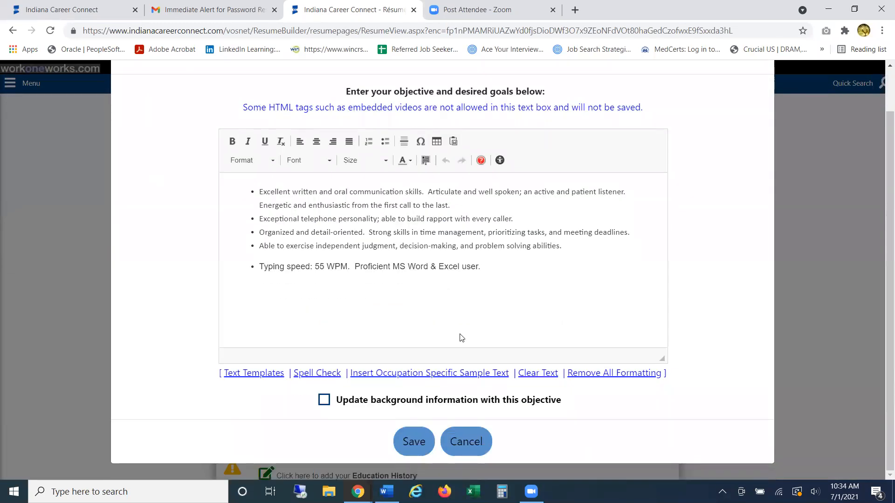
{"action": "left_click", "coordinate": [465, 437]}
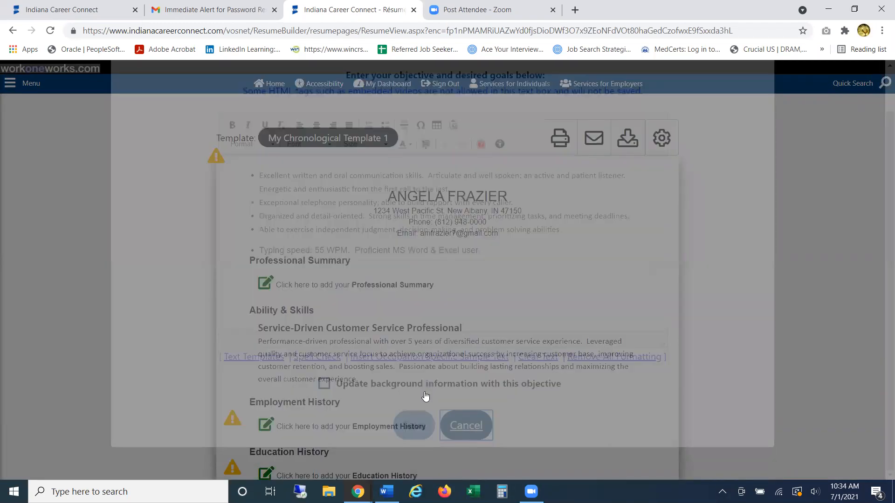
{"action": "left_click", "coordinate": [262, 285]}
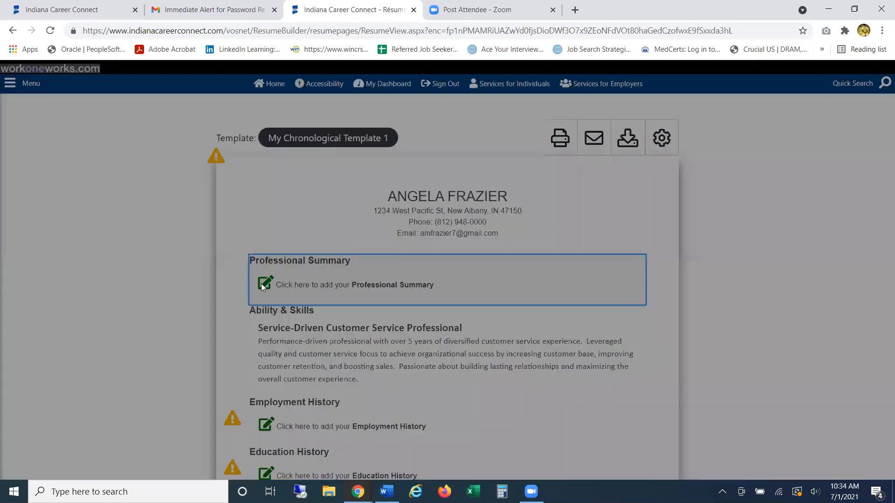
{"action": "scroll", "coordinate": [404, 296], "scroll_direction": "down", "scroll_amount": 2}
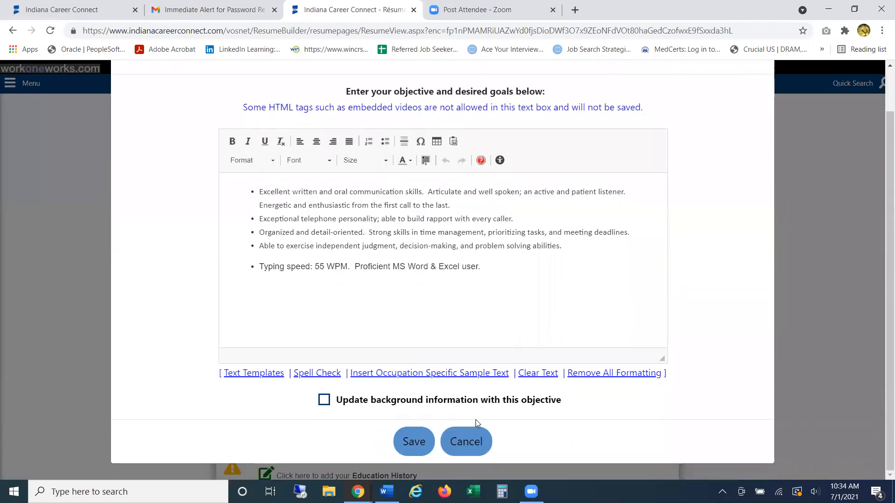
{"action": "left_click", "coordinate": [465, 437]}
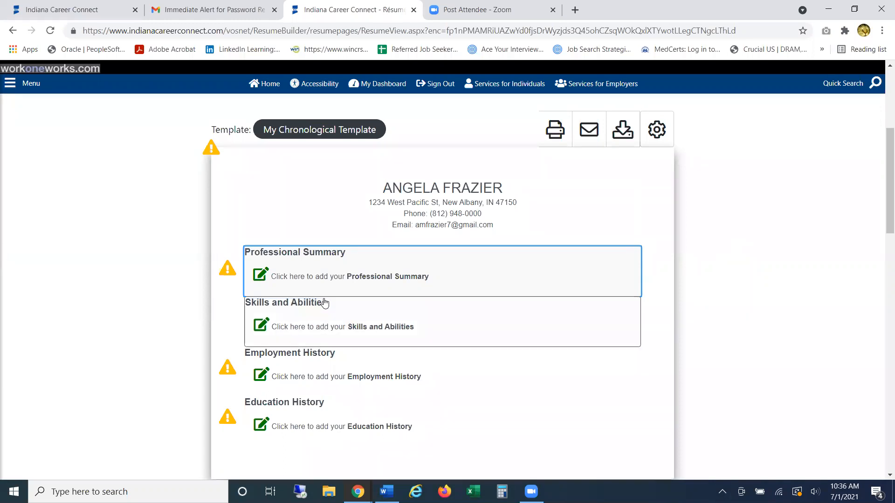
Step: Add the "Service-Driven Customer Service Professional" heading and its performance-driven paragraph to the Professional Summary section and save it
{"action": "scroll", "coordinate": [436, 212], "scroll_direction": "down", "scroll_amount": 1}
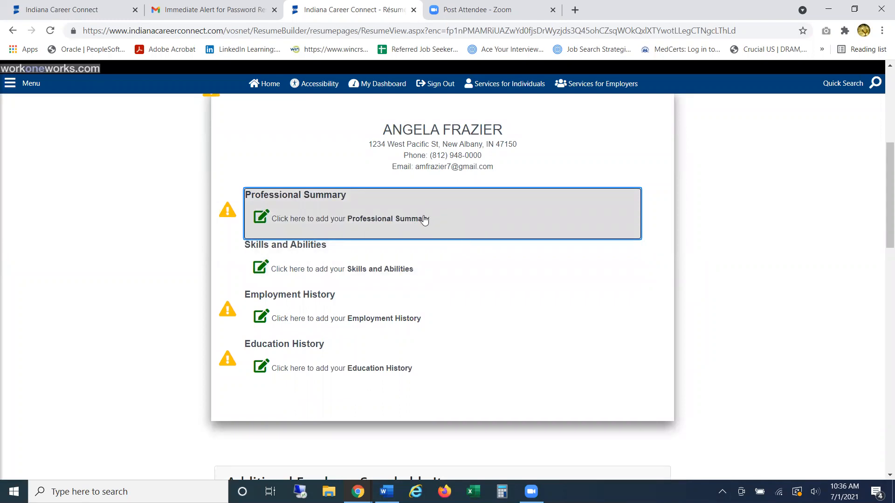
{"action": "left_click", "coordinate": [374, 219]}
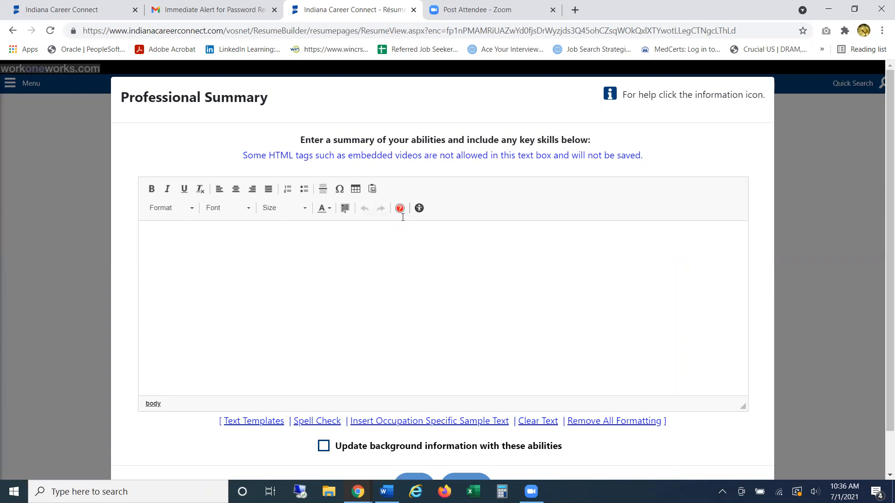
{"action": "type", "text": "Service-Driven Customer Service Professional Performance-driven professional with over 5 years of diversified customer service experience.  Leveraged quality and customer service focus to achieve organizational success by increasing customer base, improving customer retention, and boosting sales.  Passionate about building lasting relationships and maximizing the overall customer experience."}
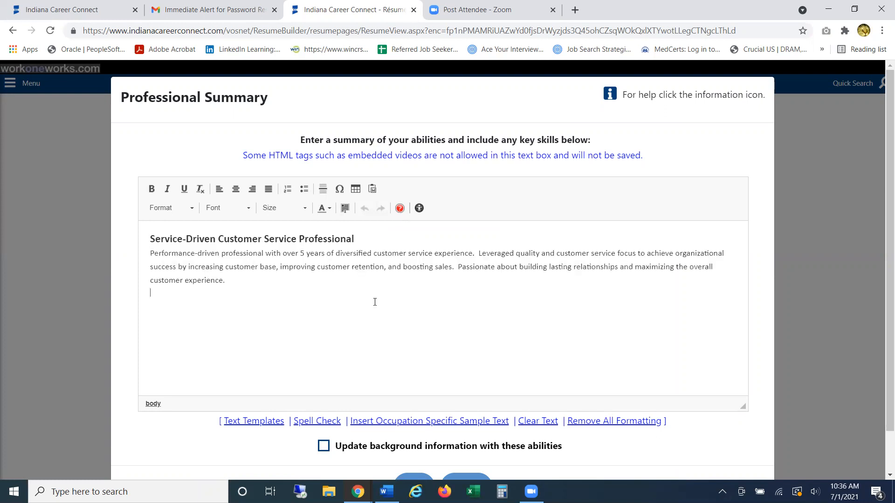
{"action": "scroll", "coordinate": [391, 287], "scroll_direction": "down", "scroll_amount": 1}
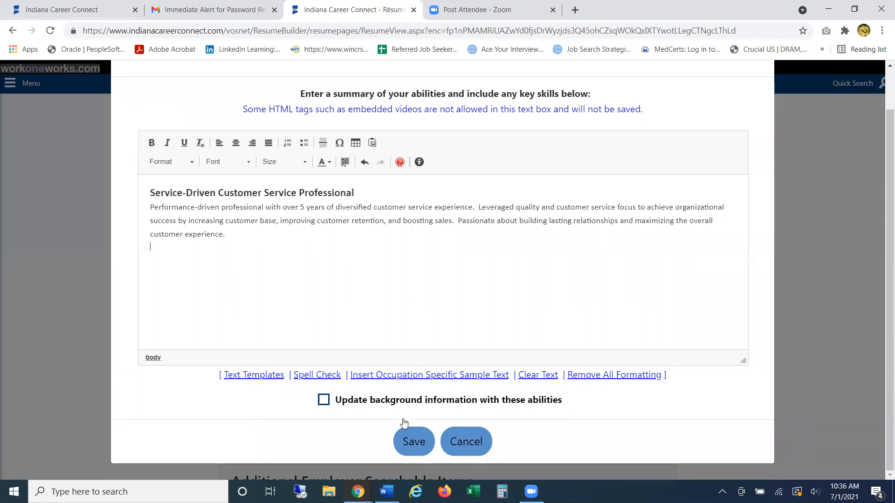
{"action": "left_click", "coordinate": [416, 444]}
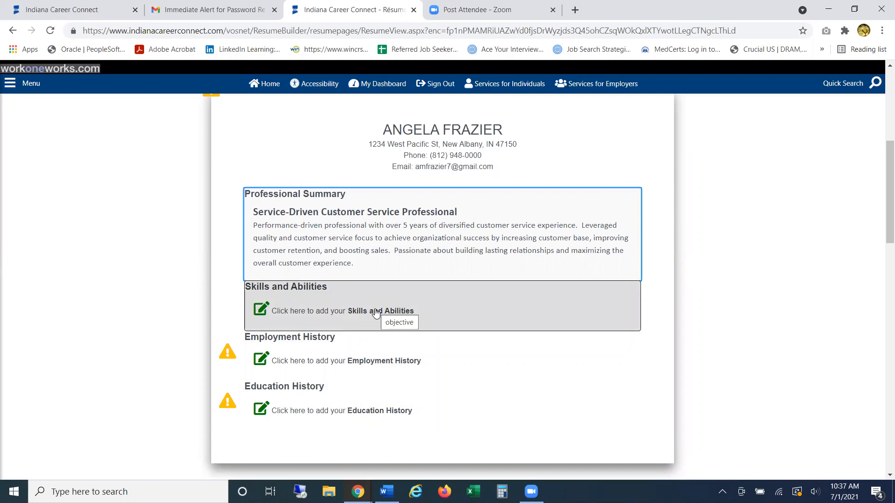
Step: Open the Skills and Abilities section for editing, copy its bulleted text and clear the text box
{"action": "left_click", "coordinate": [376, 311]}
{"action": "left_click", "coordinate": [502, 317]}
{"action": "left_click_drag", "start_coordinate": [480, 316], "coordinate": [103, 192]}
{"action": "key", "text": "ctrl+c"}
{"action": "key", "text": "Delete"}
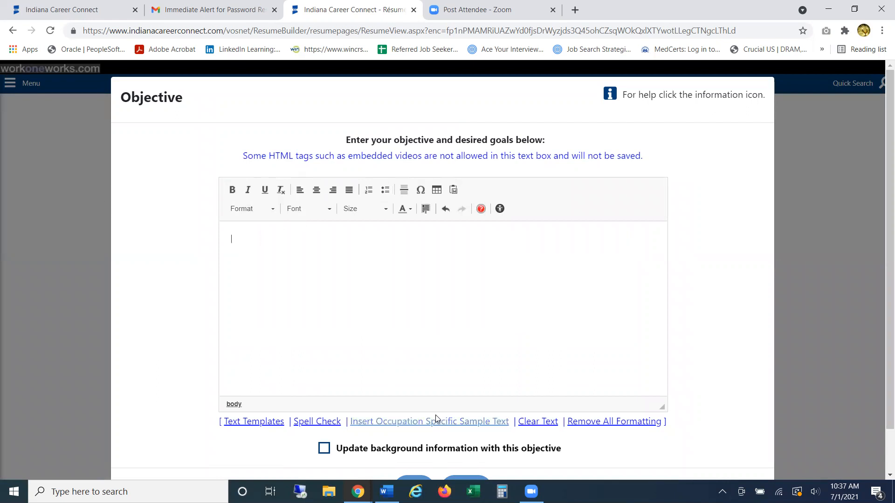
Step: Start a bulleted list, paste the copied communication, telephone, organization, judgment and typing-speed points into it, and save the Skills and Abilities section
{"action": "left_click", "coordinate": [386, 193]}
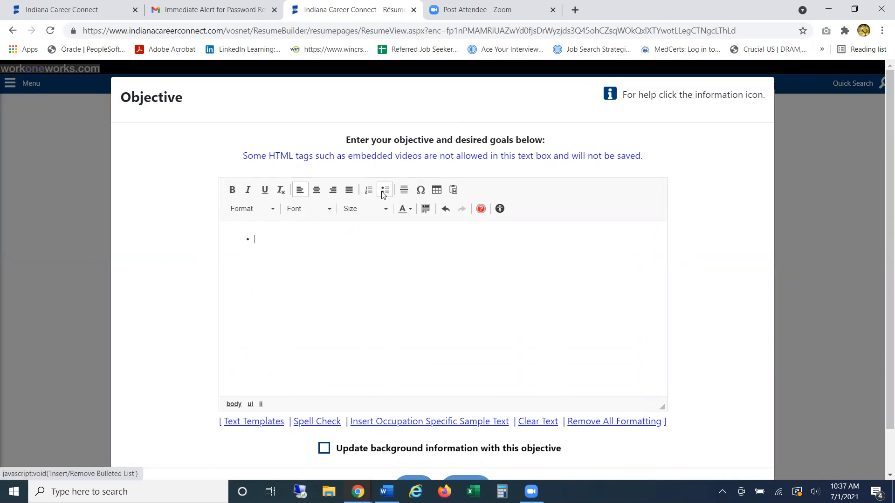
{"action": "key", "text": "ctrl+v"}
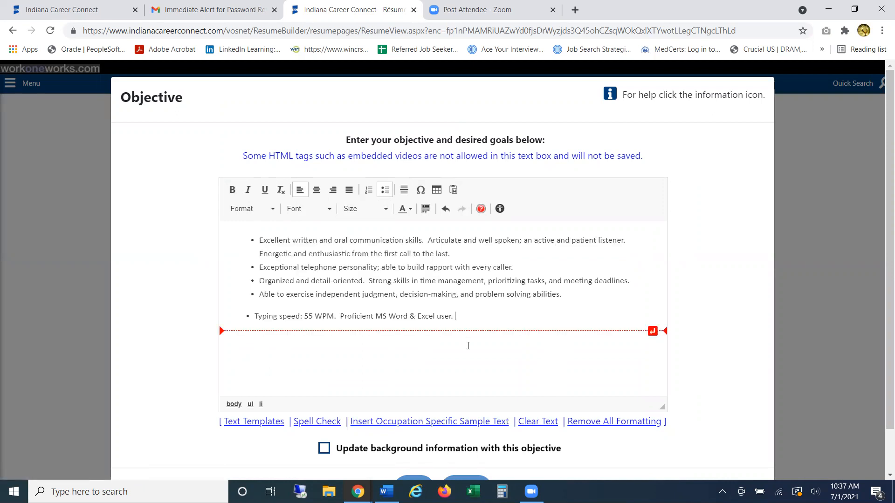
{"action": "scroll", "coordinate": [468, 345], "scroll_direction": "down", "scroll_amount": 1}
{"action": "left_click", "coordinate": [416, 445]}
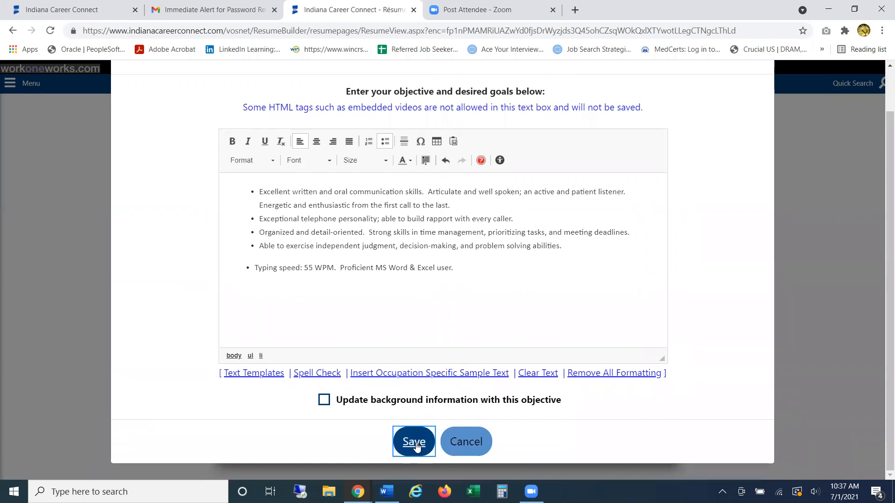
Step: Add a new Employment History record with XYZ Logistics as the employer name
{"action": "scroll", "coordinate": [569, 342], "scroll_direction": "down", "scroll_amount": 1}
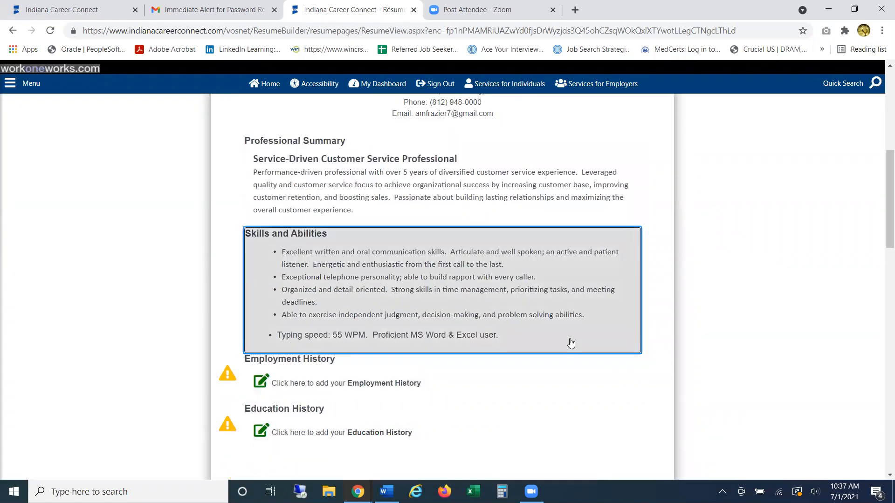
{"action": "scroll", "coordinate": [571, 343], "scroll_direction": "down", "scroll_amount": 1}
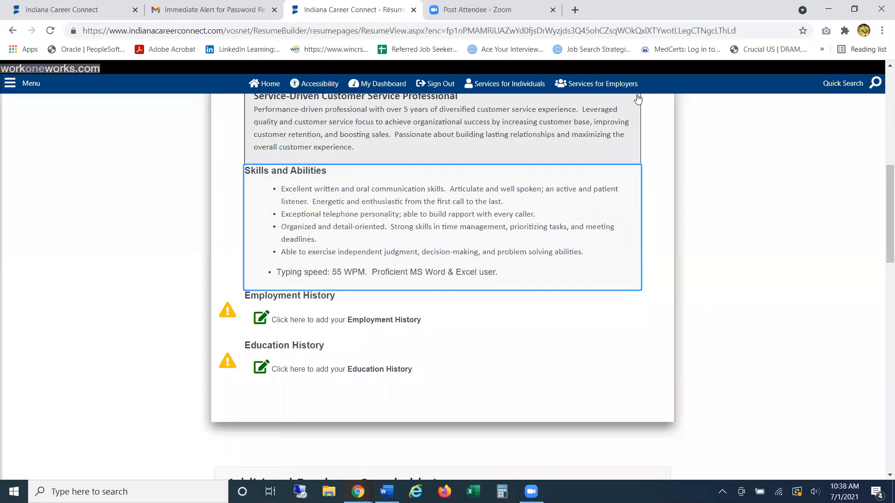
{"action": "scroll", "coordinate": [500, 324], "scroll_direction": "up", "scroll_amount": 1}
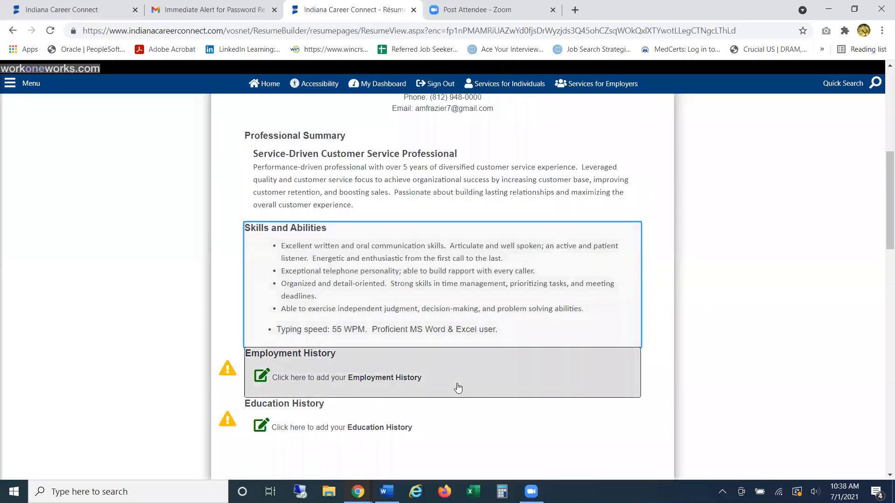
{"action": "left_click", "coordinate": [317, 357]}
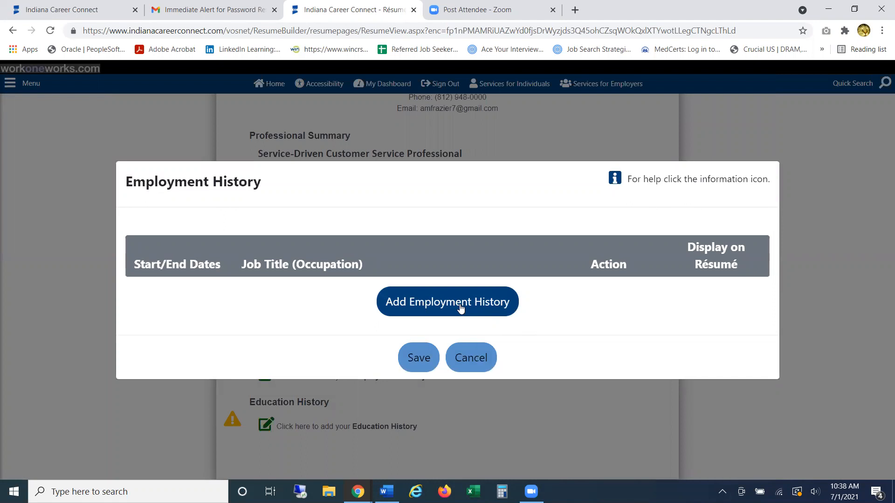
{"action": "left_click", "coordinate": [461, 308]}
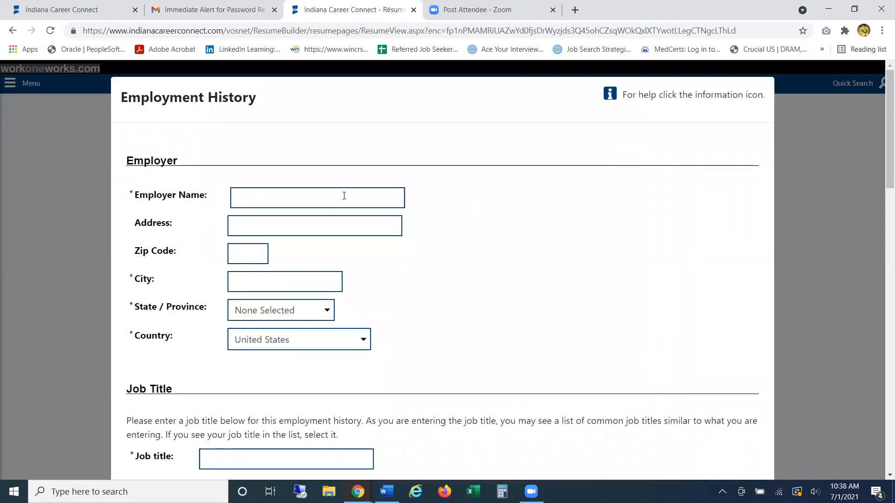
{"action": "left_click", "coordinate": [269, 196]}
{"action": "type", "text": "XYZ "}
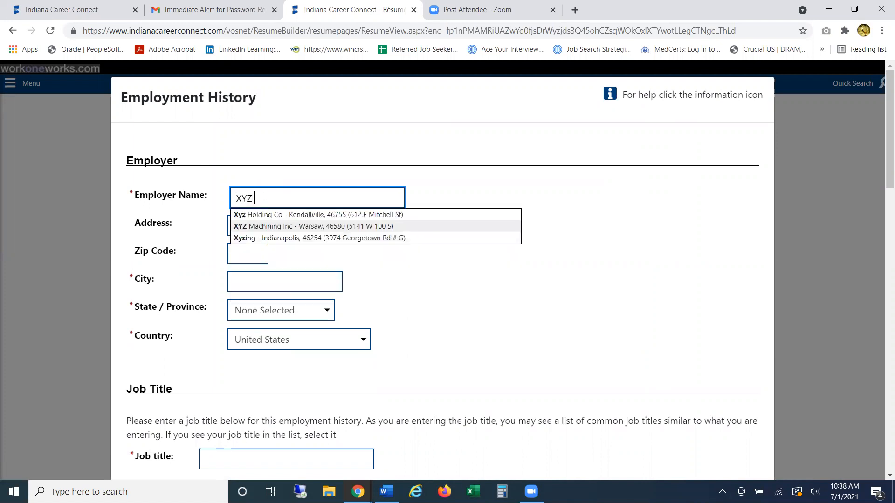
{"action": "type", "text": "Logistics"}
{"action": "key", "text": "Tab"}
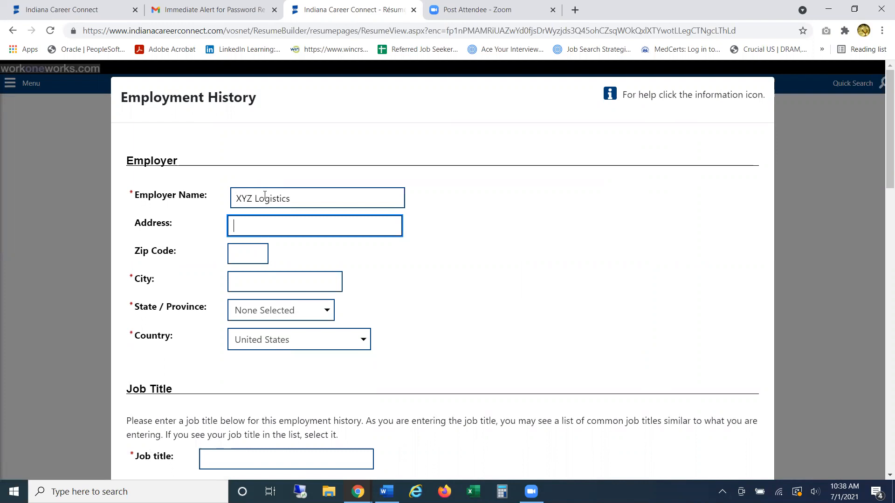
Step: Set the employer's city to New Albany and its state to Indiana
{"action": "left_click", "coordinate": [281, 285]}
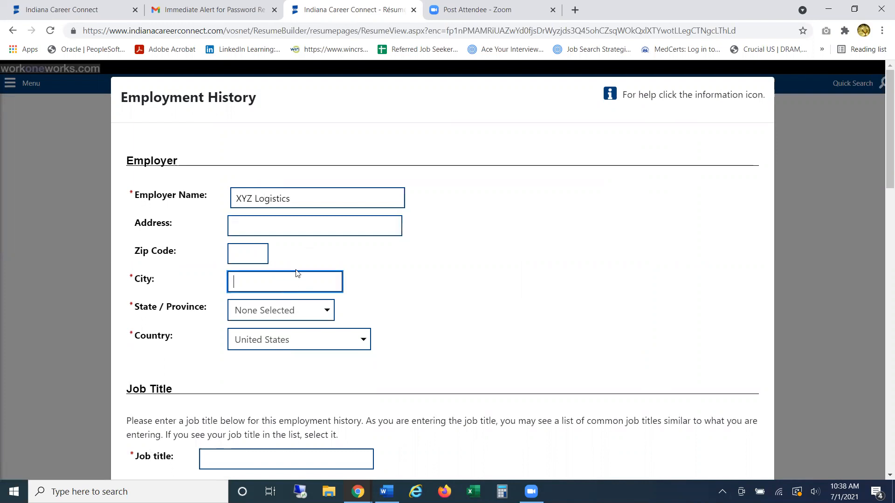
{"action": "type", "text": "New Alban"}
{"action": "key", "text": "BackSpace"}
{"action": "type", "text": "any"}
{"action": "key", "text": "Tab"}
{"action": "key", "text": "i"}
{"action": "key", "text": "i"}
{"action": "key", "text": "i"}
{"action": "key", "text": "Tab"}
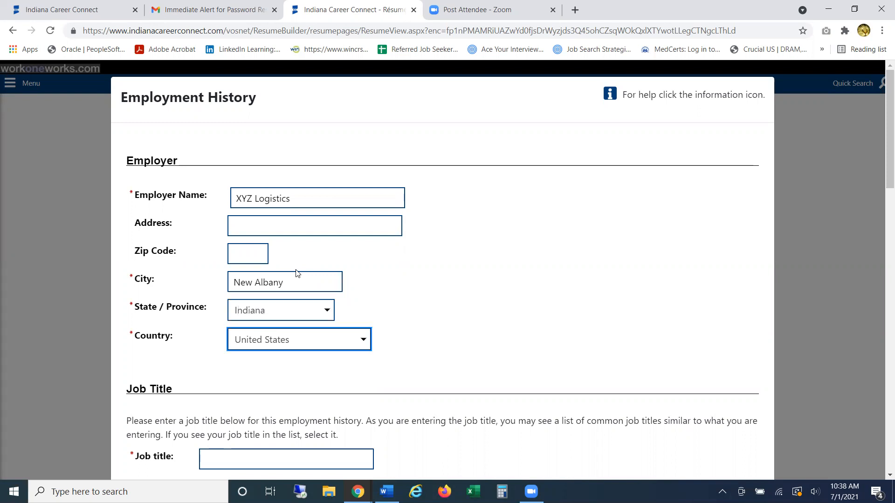
Step: Enter Customer Service Representative as the job title for this employment record
{"action": "scroll", "coordinate": [279, 368], "scroll_direction": "down", "scroll_amount": 1}
{"action": "left_click", "coordinate": [261, 400]}
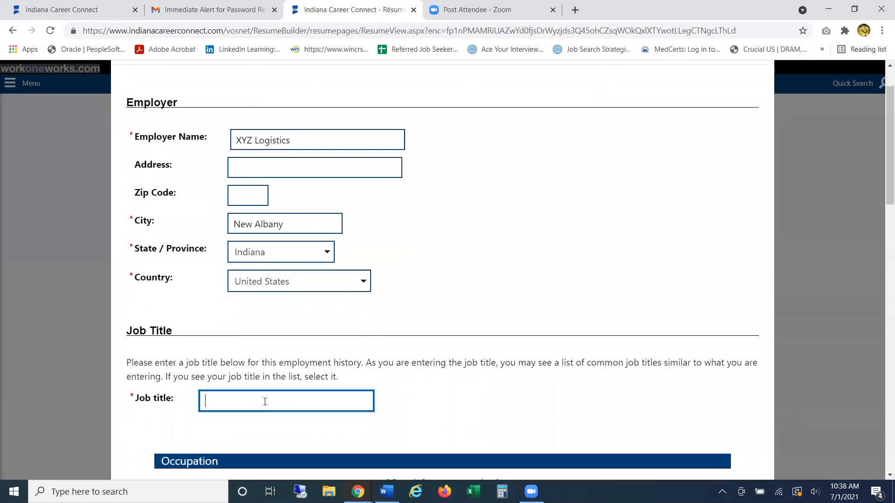
{"action": "type", "text": "Customer Service Representative"}
{"action": "scroll", "coordinate": [434, 223], "scroll_direction": "down", "scroll_amount": 2}
{"action": "key", "text": "Down"}
{"action": "key", "text": "Up"}
{"action": "key", "text": "Return"}
Step: Choose Customer Service Representatives from the suggested occupations matching the job title
{"action": "scroll", "coordinate": [408, 366], "scroll_direction": "down", "scroll_amount": 2}
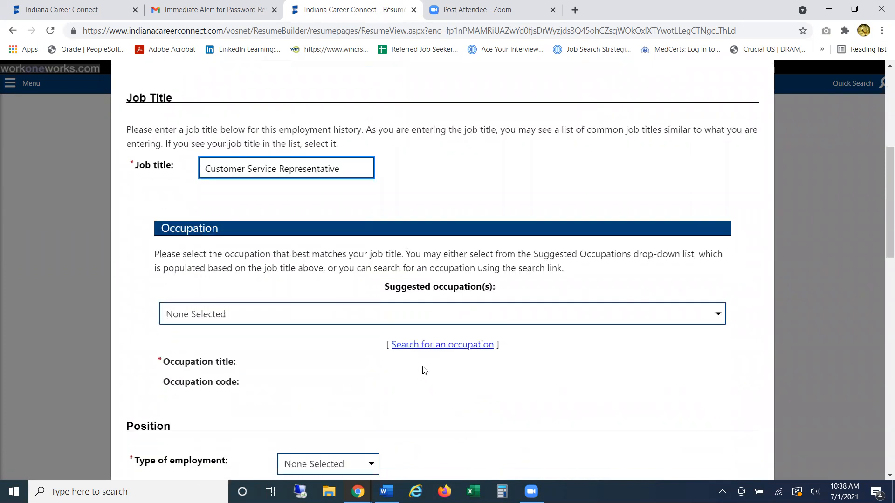
{"action": "scroll", "coordinate": [424, 371], "scroll_direction": "down", "scroll_amount": 1}
{"action": "left_click", "coordinate": [328, 261]}
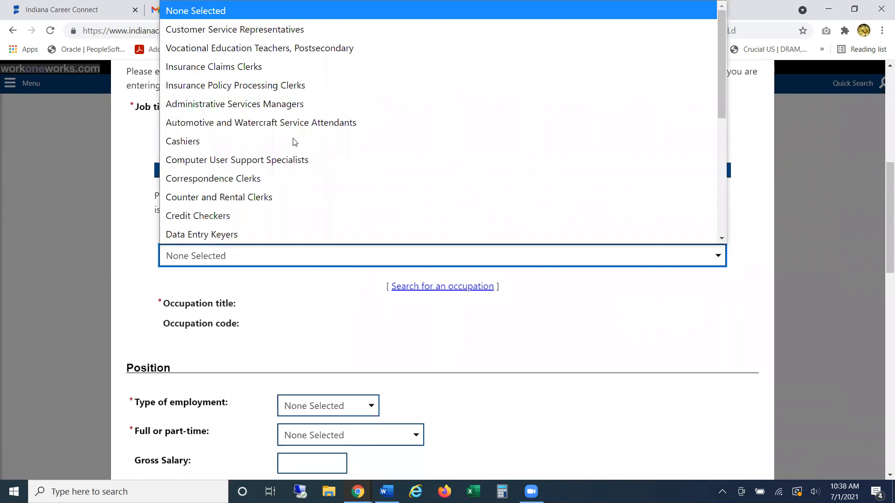
{"action": "scroll", "coordinate": [279, 28], "scroll_direction": "down", "scroll_amount": 1}
{"action": "left_click", "coordinate": [277, 17]}
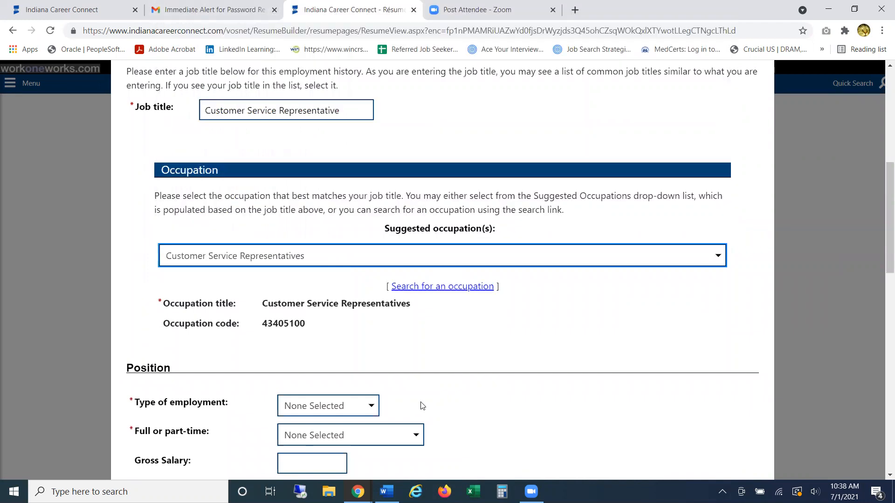
Step: Set the position's type of employment to Regular and its hours to Full Time (30 Hours or More)
{"action": "scroll", "coordinate": [419, 406], "scroll_direction": "down", "scroll_amount": 2}
{"action": "scroll", "coordinate": [375, 278], "scroll_direction": "down", "scroll_amount": 1}
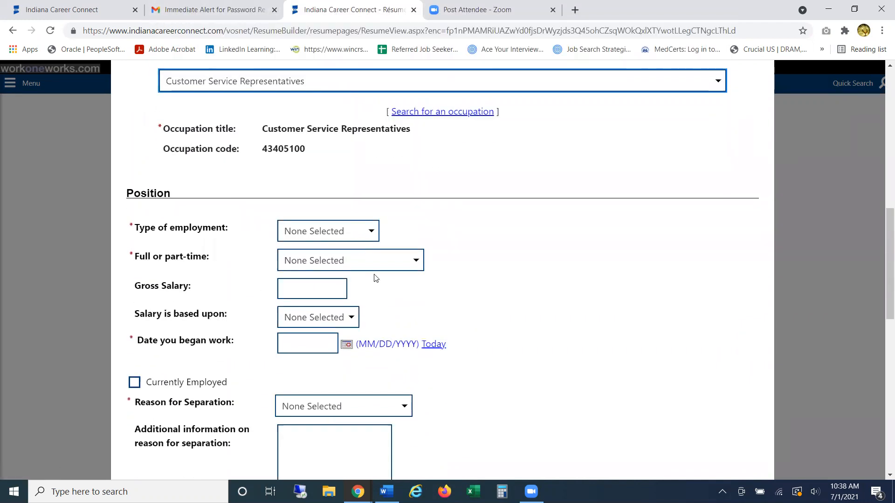
{"action": "left_click", "coordinate": [352, 230]}
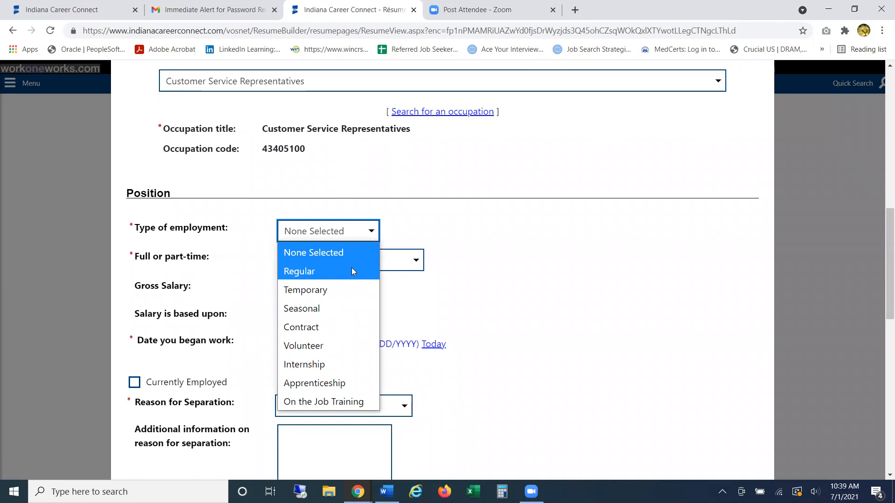
{"action": "left_click", "coordinate": [351, 271]}
{"action": "left_click", "coordinate": [359, 260]}
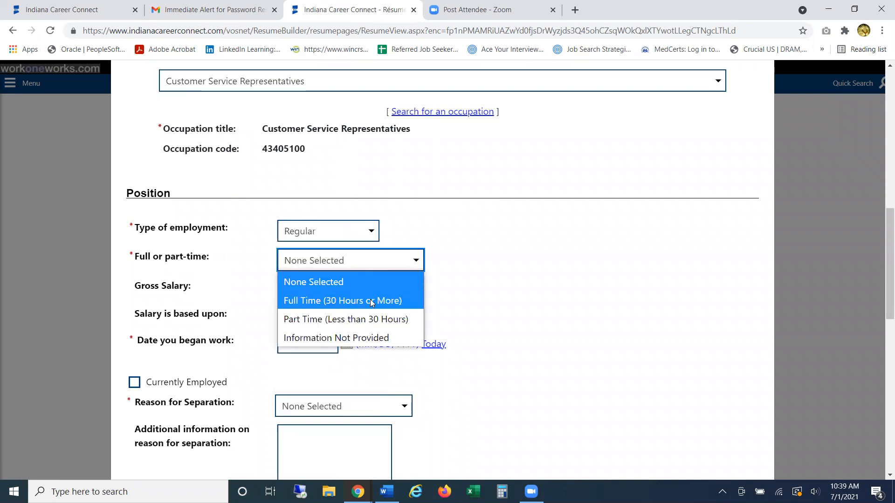
{"action": "left_click", "coordinate": [371, 303]}
{"action": "scroll", "coordinate": [363, 289], "scroll_direction": "down", "scroll_amount": 1}
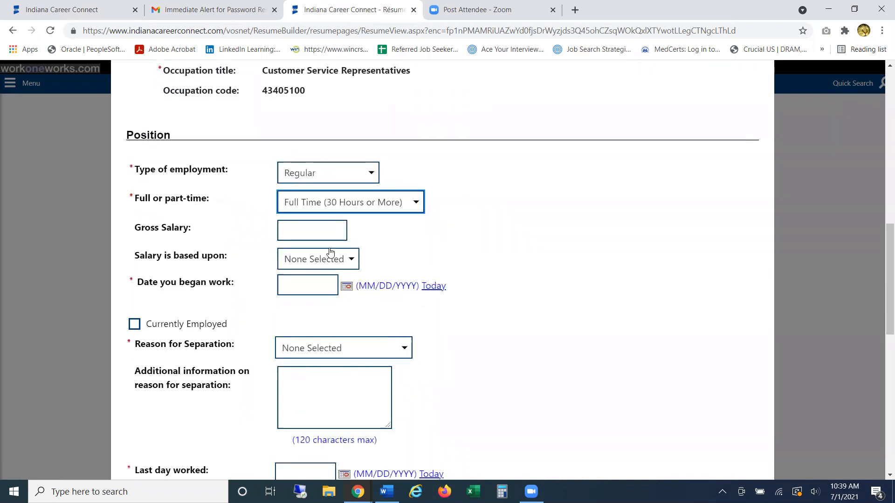
Step: Set the position's gross salary to 14.00, based upon Hour
{"action": "left_click", "coordinate": [323, 228]}
{"action": "type", "text": "14"}
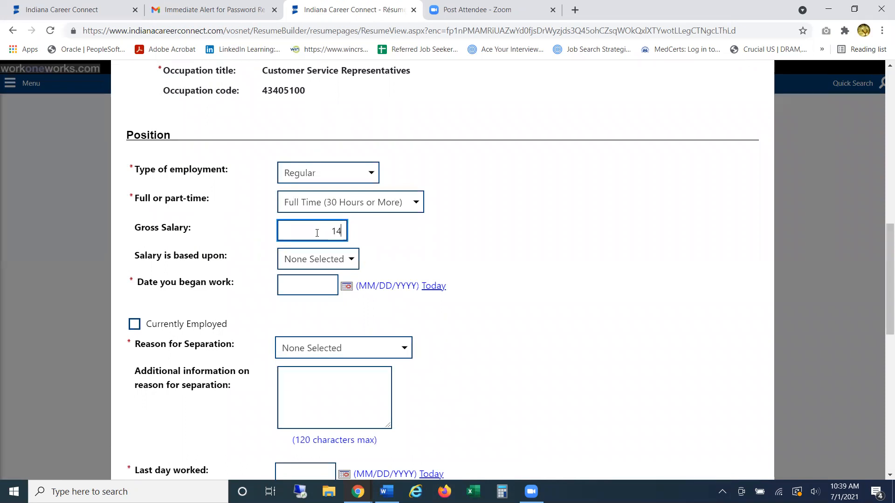
{"action": "type", "text": ".00"}
{"action": "left_click", "coordinate": [339, 260]}
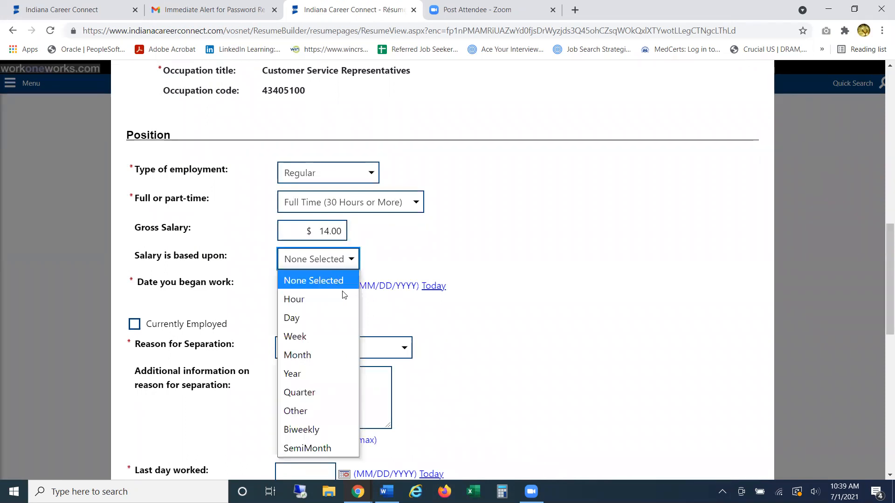
{"action": "left_click", "coordinate": [340, 298]}
{"action": "key", "text": "Tab"}
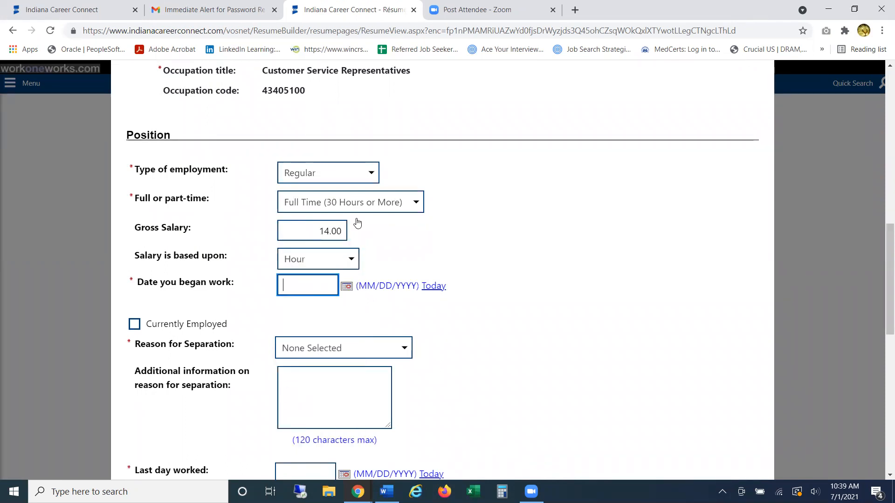
Step: Enter 04/01/2015 as the date work began for this position
{"action": "type", "text": "04/01/2010"}
{"action": "key", "text": "BackSpace"}
{"action": "key", "text": "BackSpace"}
{"action": "type", "text": "15"}
Step: Choose Layoff as the reason for separation from this employer
{"action": "scroll", "coordinate": [357, 224], "scroll_direction": "down", "scroll_amount": 2}
{"action": "left_click", "coordinate": [311, 240]}
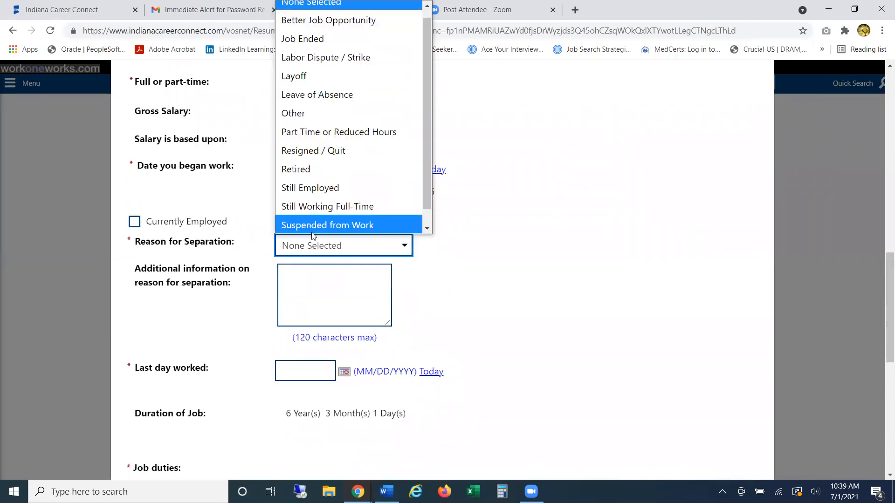
{"action": "scroll", "coordinate": [328, 197], "scroll_direction": "up", "scroll_amount": 1}
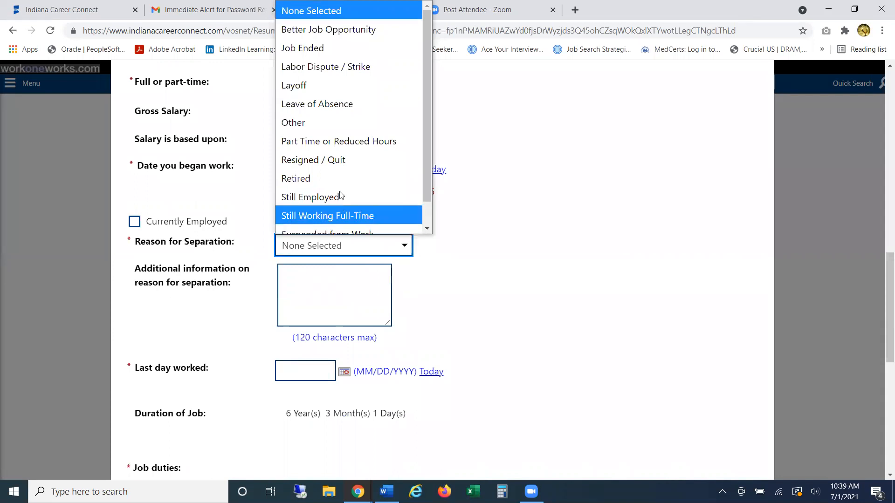
{"action": "left_click", "coordinate": [322, 86]}
Step: Enter 05/10/2021 as the last day worked in this position
{"action": "scroll", "coordinate": [454, 231], "scroll_direction": "down", "scroll_amount": 5}
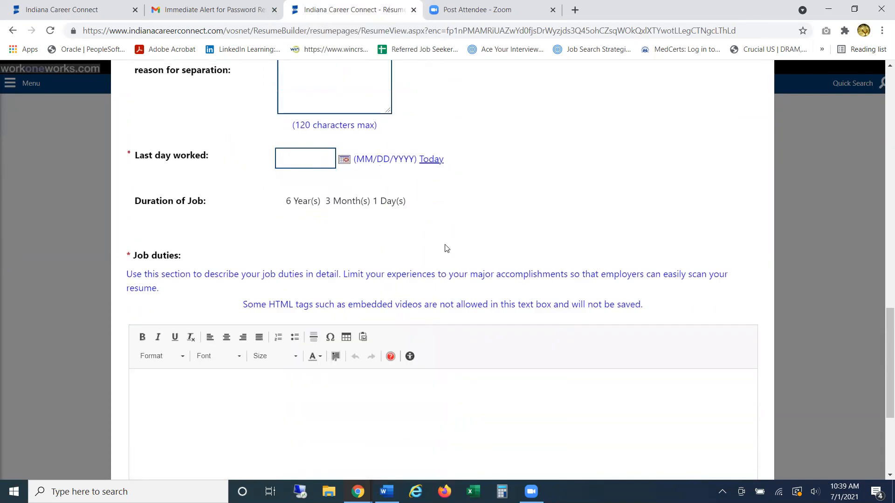
{"action": "scroll", "coordinate": [451, 244], "scroll_direction": "up", "scroll_amount": 2}
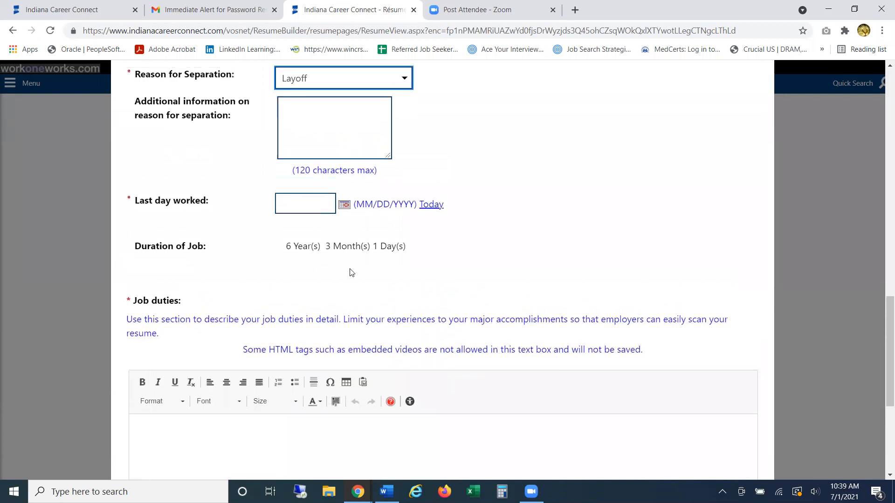
{"action": "left_click", "coordinate": [300, 264]}
{"action": "type", "text": "05/10/"}
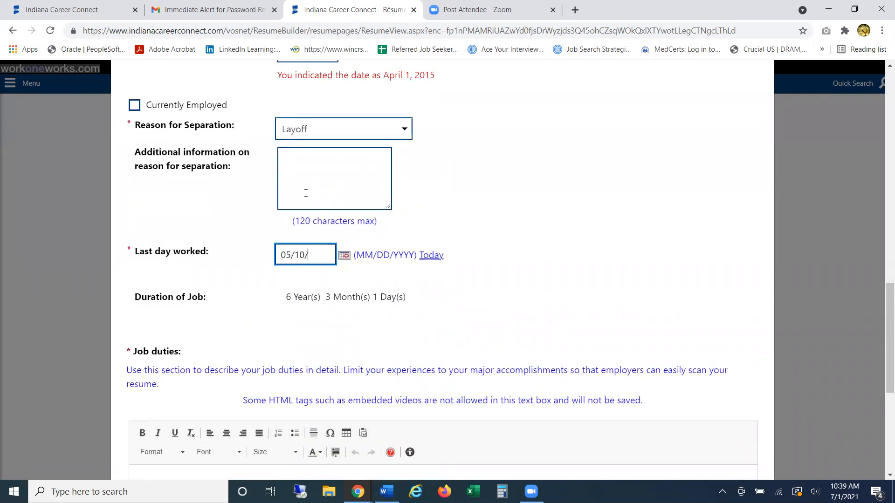
{"action": "type", "text": "2021"}
Step: Fill in the job duties as a bulleted list covering telesales presentations, persuading customers, recording customer information, networking for referrals and answering incoming calls
{"action": "scroll", "coordinate": [306, 193], "scroll_direction": "down", "scroll_amount": 5}
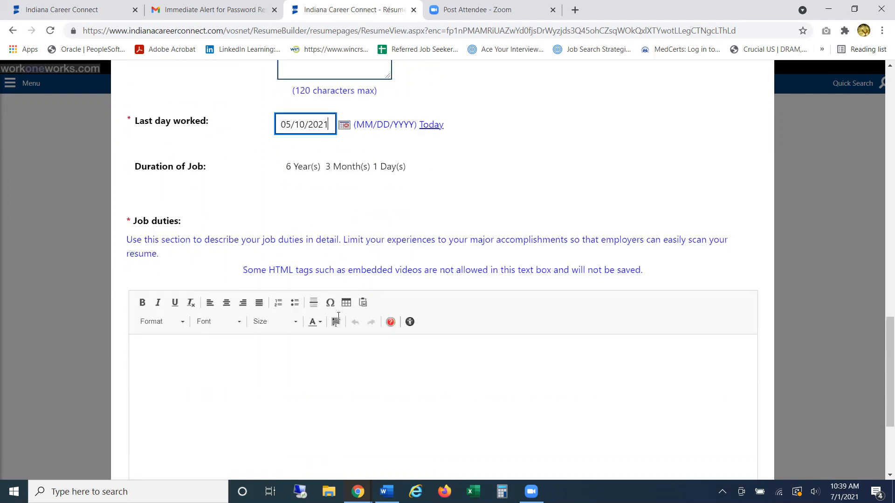
{"action": "left_click", "coordinate": [196, 258]}
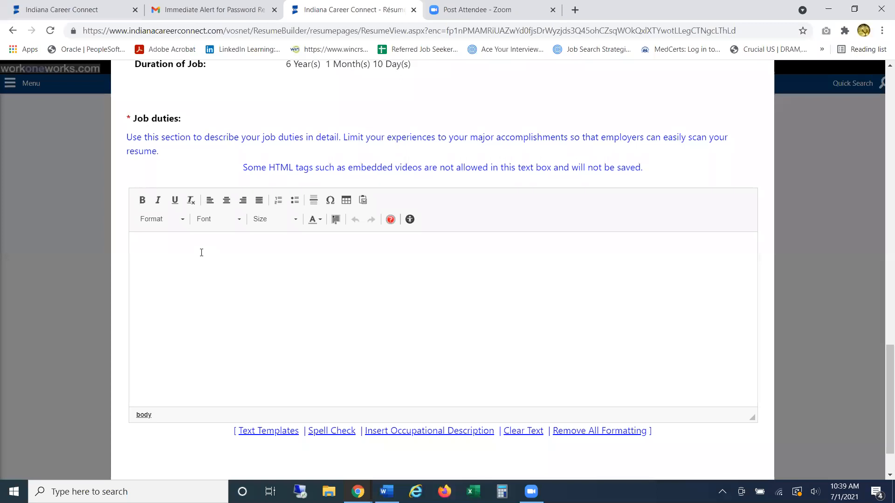
{"action": "left_click", "coordinate": [294, 203]}
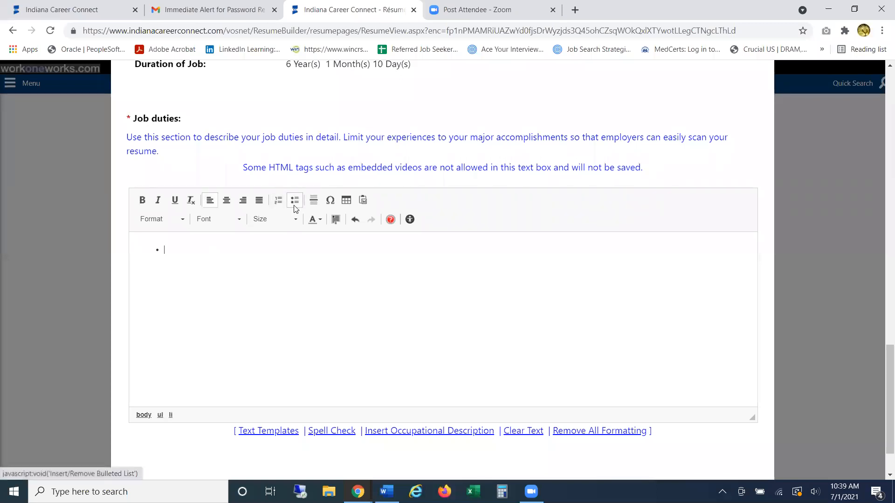
{"action": "type", "text": "Delivered prepared telesales presentations to promote the company’s mission and products. Persuaded potential customers to make purchases by adjusting personal sales methods and tactics to target the needs and interests of specific individuals. Recorded and stored sensitive customer information such as name, address, and payment method.  Entered orders into computers. Networked for referrals and followed up on potential leads.  Increased customer base by nearly 3% and acquired new accounts that generated over $49,000 in annual revenue. Answered incoming calls from potential customers who had been solicited through advertisements.  Maintained a call handling time of 3.61 minutes, 18% below the center average."}
Step: Save the employment record and accept adding its associated skills and its technical skills and tools to the existing lists
{"action": "scroll", "coordinate": [406, 344], "scroll_direction": "down", "scroll_amount": 2}
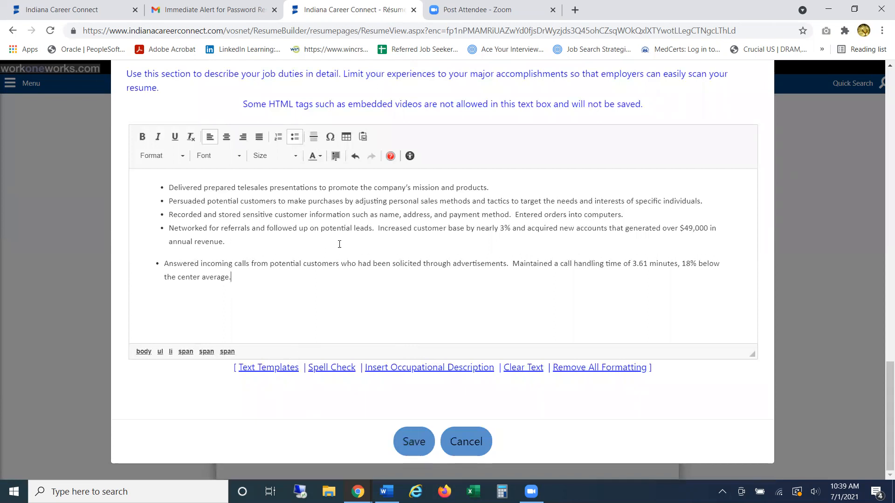
{"action": "left_click", "coordinate": [410, 444]}
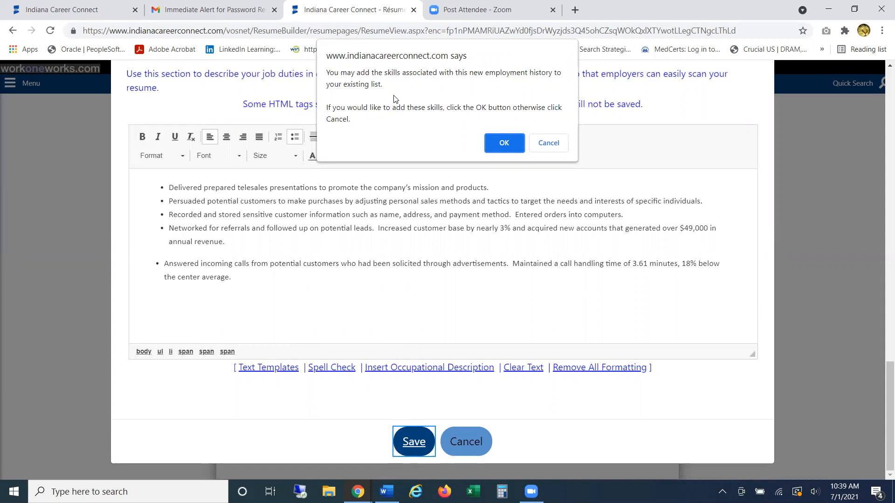
{"action": "left_click", "coordinate": [499, 143]}
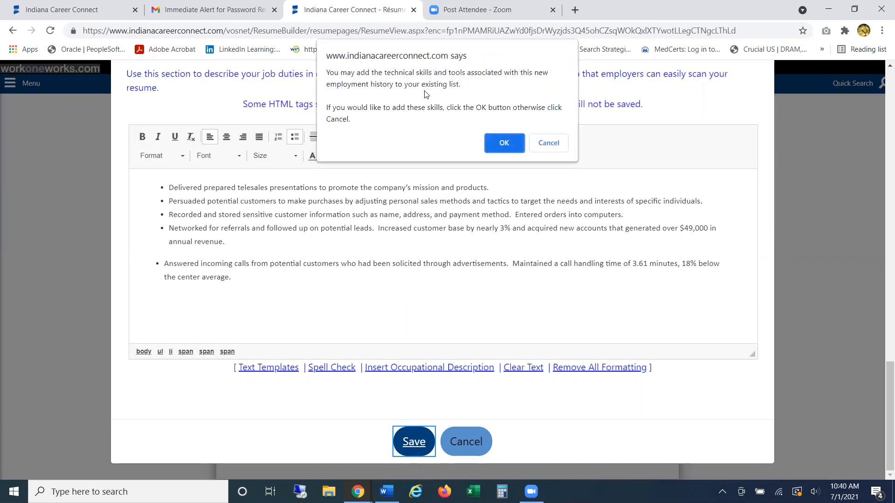
{"action": "left_click", "coordinate": [509, 148]}
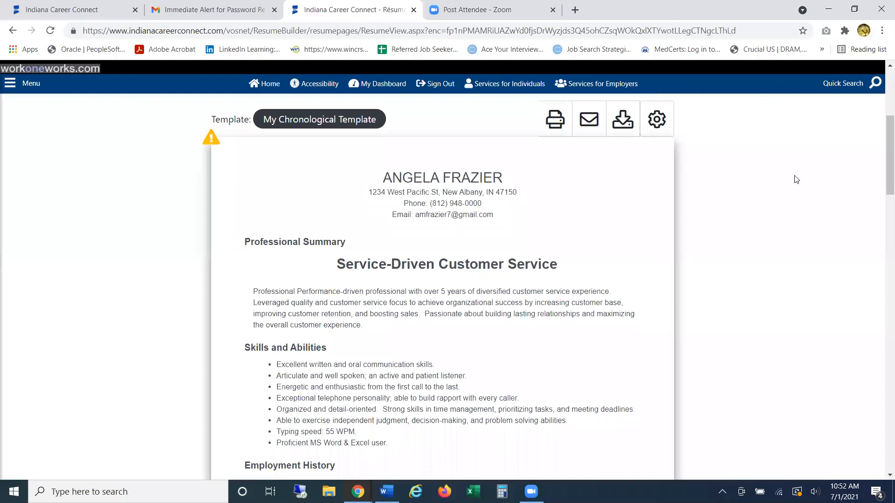
Step: Add a new education history record with Associate's Degree as the qualification level and Business Administration as the course of study
{"action": "scroll", "coordinate": [788, 174], "scroll_direction": "down", "scroll_amount": 6}
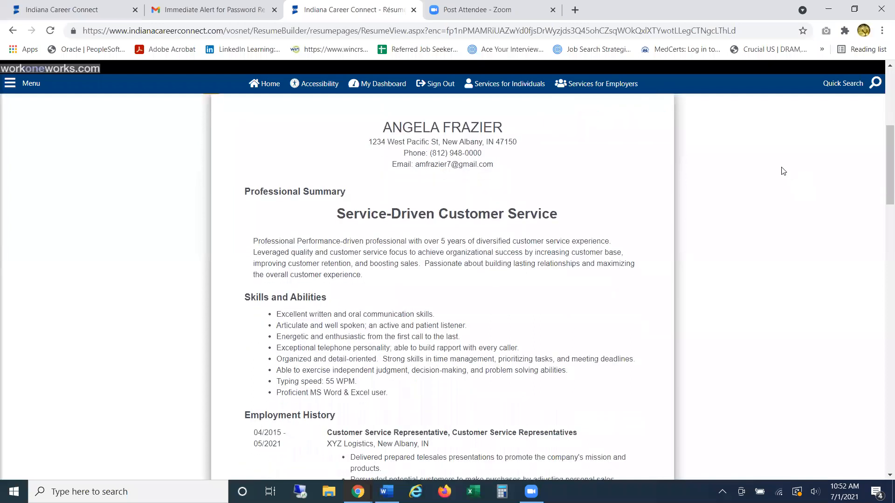
{"action": "scroll", "coordinate": [459, 228], "scroll_direction": "down", "scroll_amount": 4}
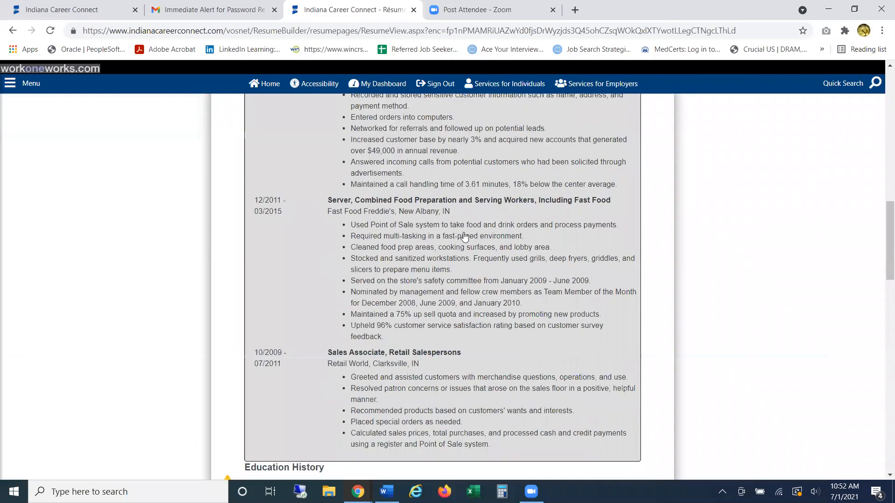
{"action": "scroll", "coordinate": [557, 310], "scroll_direction": "down", "scroll_amount": 3}
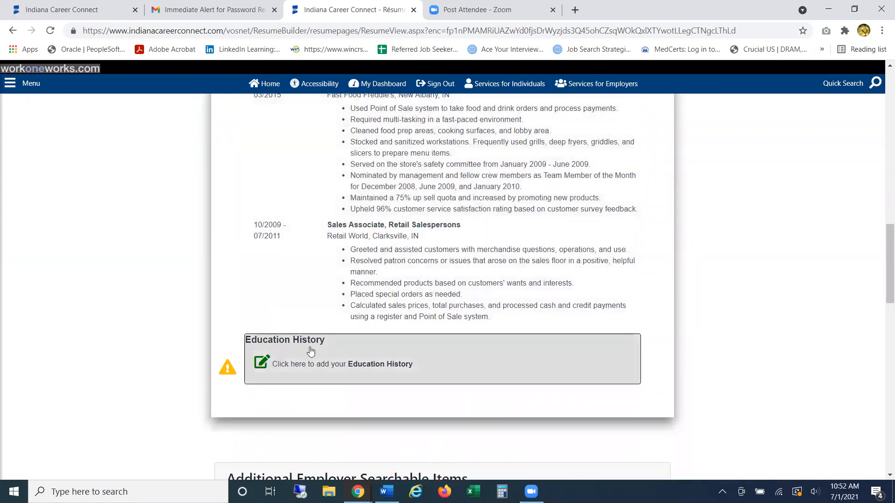
{"action": "left_click", "coordinate": [357, 368]}
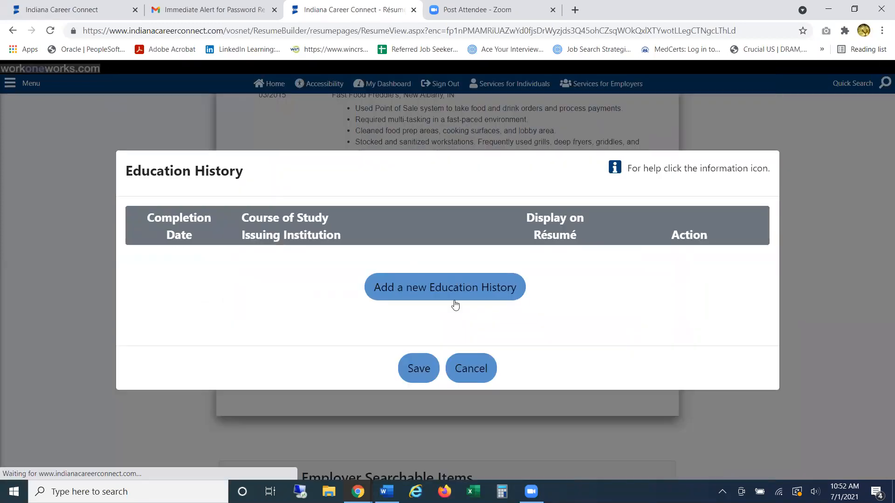
{"action": "left_click", "coordinate": [455, 299]}
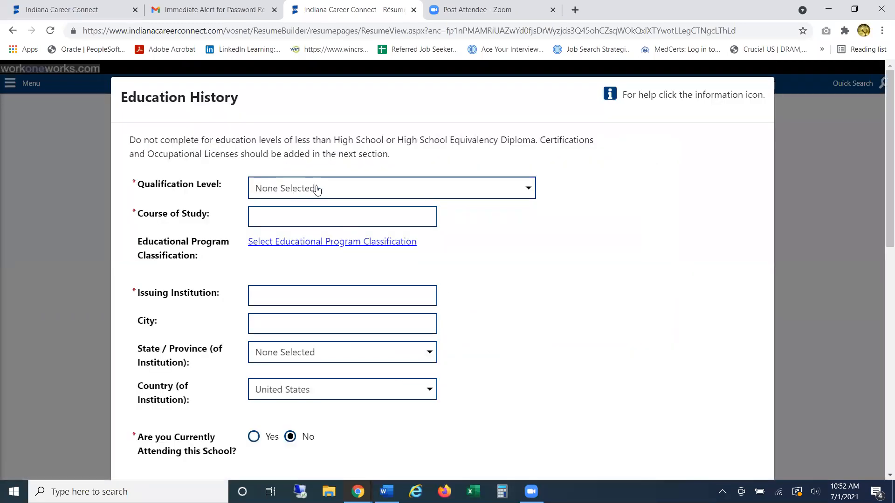
{"action": "left_click", "coordinate": [315, 189]}
{"action": "left_click", "coordinate": [315, 359]}
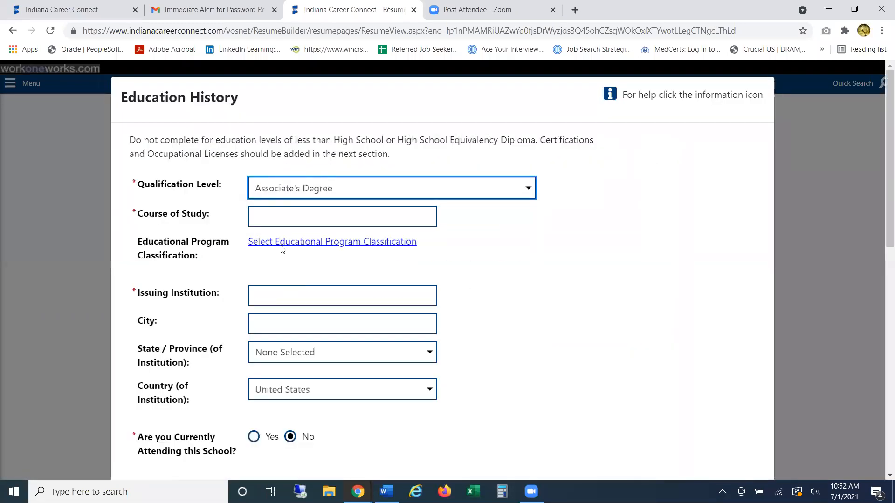
{"action": "left_click", "coordinate": [284, 218]}
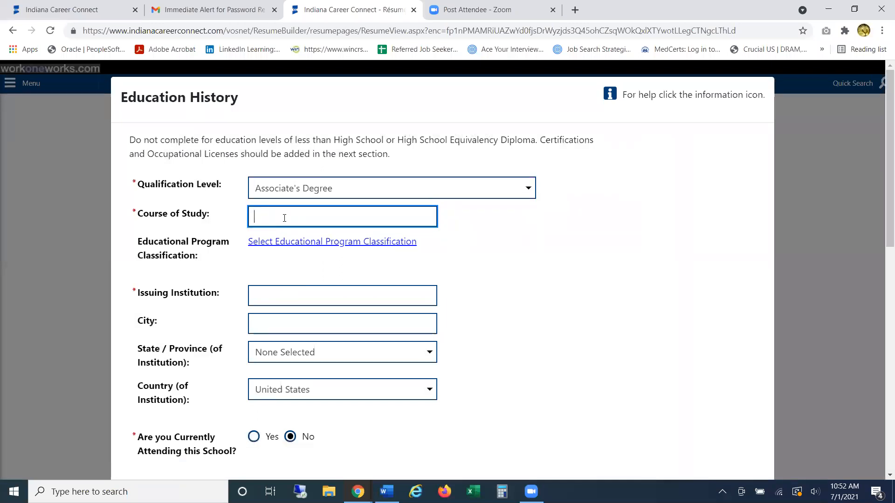
{"action": "type", "text": "Business Administration"}
Step: Enter Ivy Tech Community College as the issuing institution, with Sellersburg as its city and Indiana as its state
{"action": "left_click", "coordinate": [280, 297]}
{"action": "type", "text": "Ivy T"}
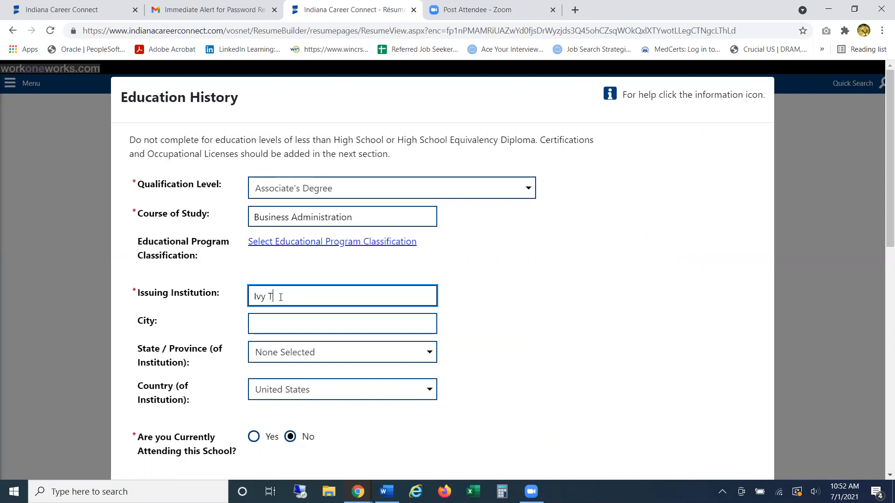
{"action": "type", "text": "ech Community College"}
{"action": "key", "text": "Tab"}
{"action": "type", "text": "Sellersburg"}
{"action": "key", "text": "Tab"}
{"action": "key", "text": "i"}
{"action": "key", "text": "i"}
{"action": "key", "text": "i"}
Step: Save the new education record and the education history section to the résumé
{"action": "scroll", "coordinate": [285, 315], "scroll_direction": "down", "scroll_amount": 6}
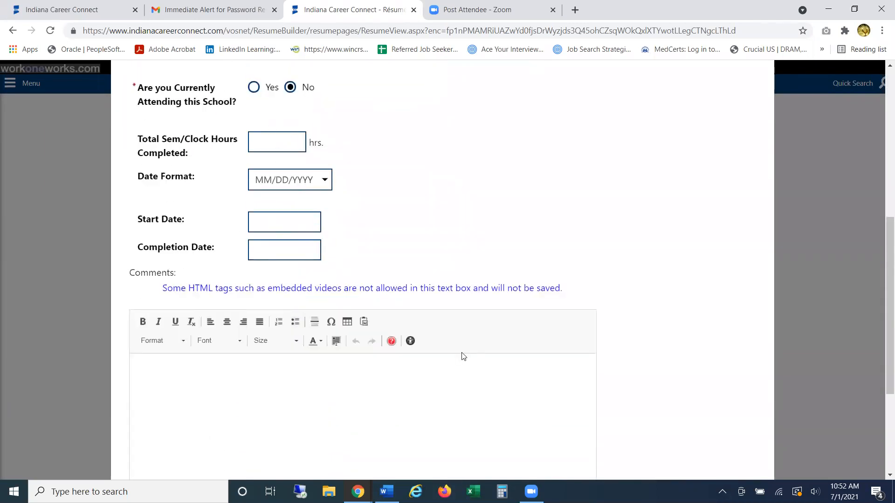
{"action": "scroll", "coordinate": [461, 354], "scroll_direction": "down", "scroll_amount": 4}
{"action": "left_click", "coordinate": [414, 441]}
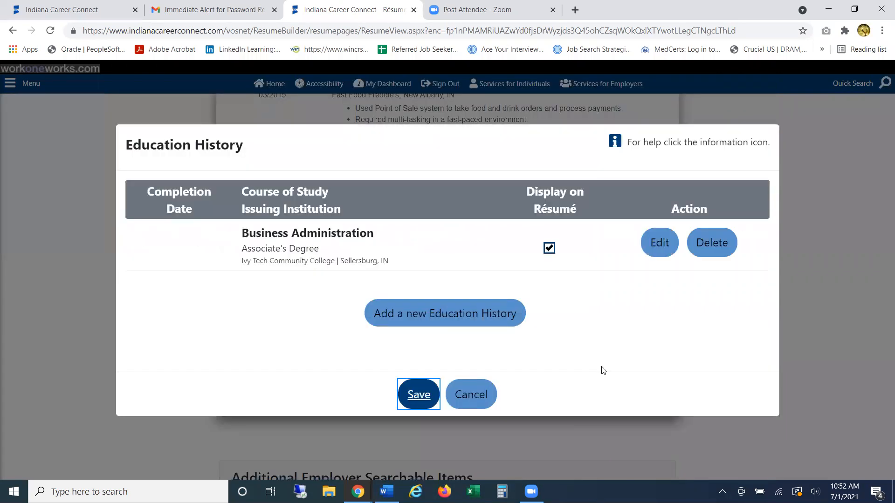
{"action": "left_click", "coordinate": [419, 395]}
Step: Review the completed résumé, then open its score details and examine the result and comments for each score item
{"action": "scroll", "coordinate": [676, 382], "scroll_direction": "up", "scroll_amount": 1}
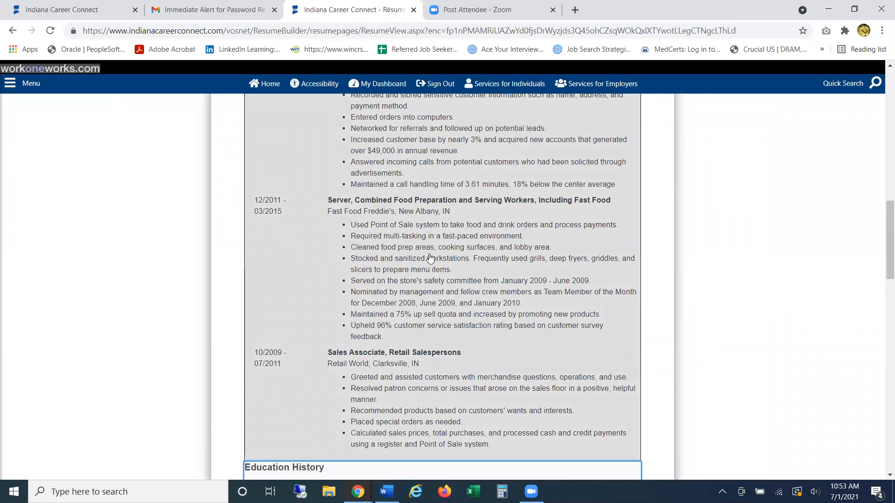
{"action": "scroll", "coordinate": [433, 282], "scroll_direction": "up", "scroll_amount": 2}
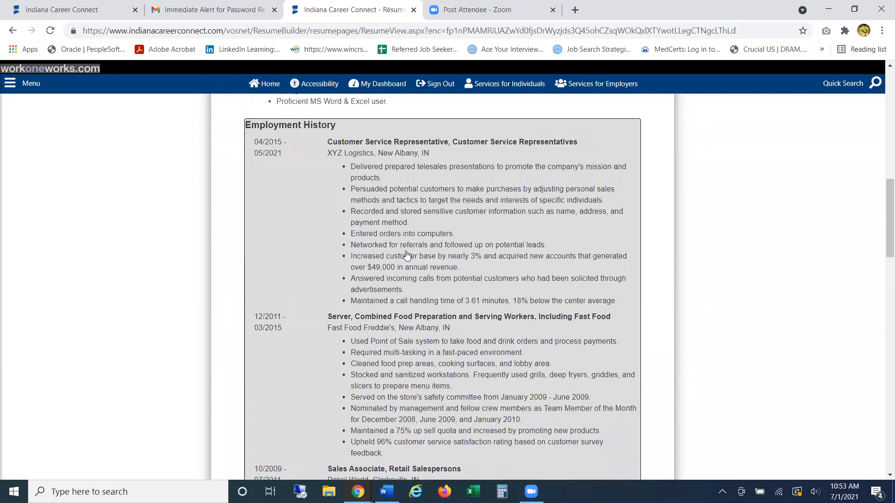
{"action": "scroll", "coordinate": [456, 286], "scroll_direction": "up", "scroll_amount": 3}
{"action": "scroll", "coordinate": [458, 287], "scroll_direction": "up", "scroll_amount": 4}
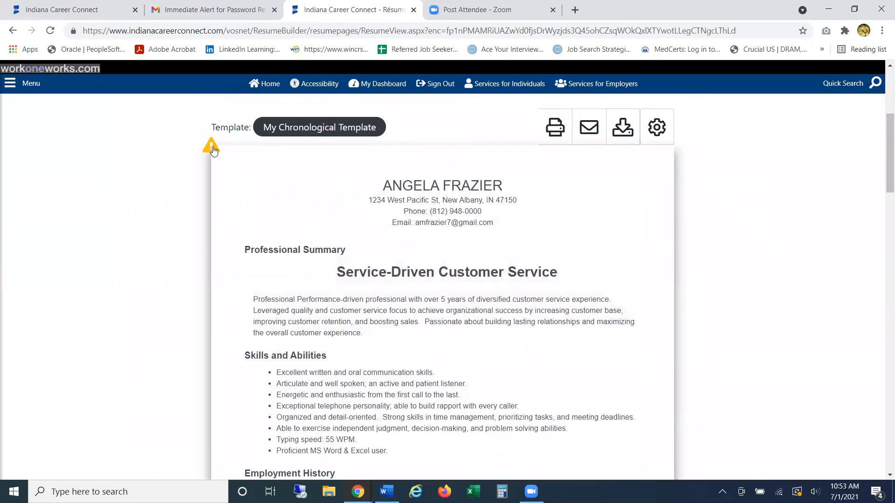
{"action": "left_click", "coordinate": [212, 147]}
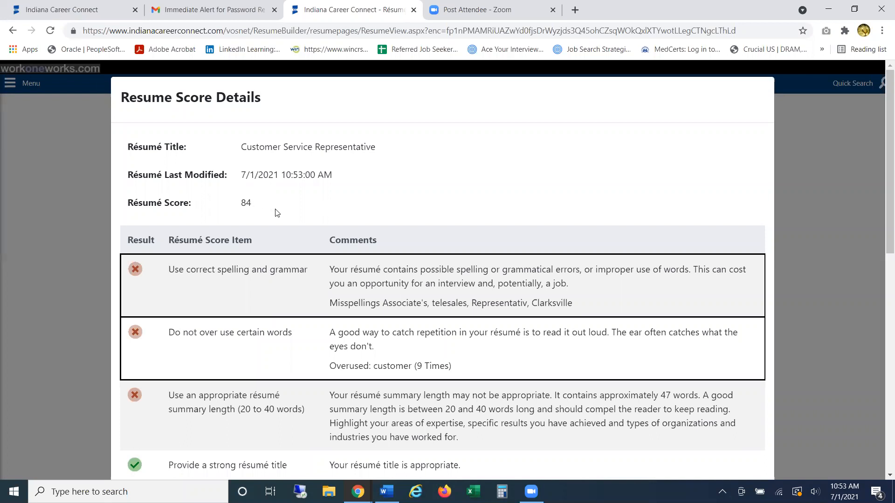
{"action": "scroll", "coordinate": [243, 289], "scroll_direction": "down", "scroll_amount": 1}
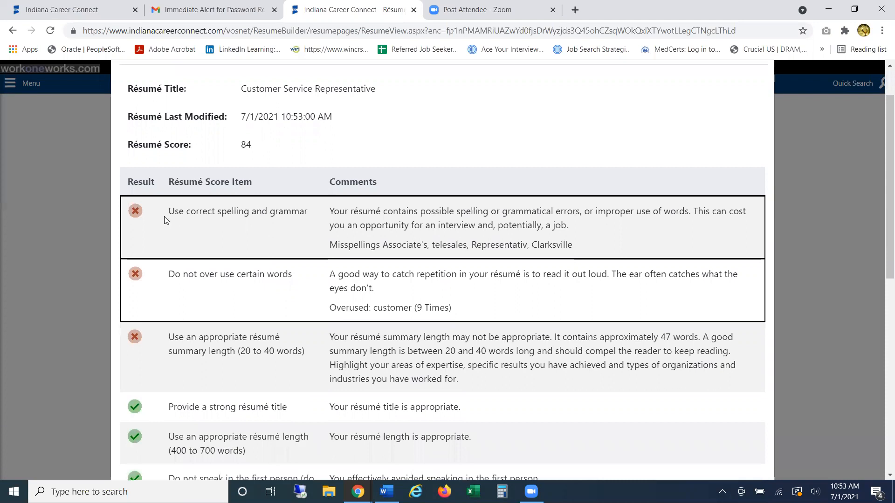
{"action": "scroll", "coordinate": [212, 268], "scroll_direction": "down", "scroll_amount": 1}
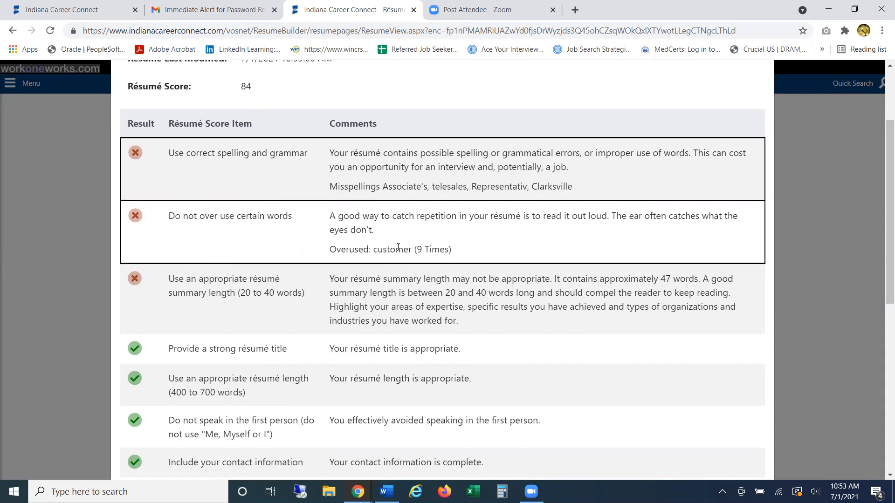
{"action": "scroll", "coordinate": [397, 247], "scroll_direction": "down", "scroll_amount": 1}
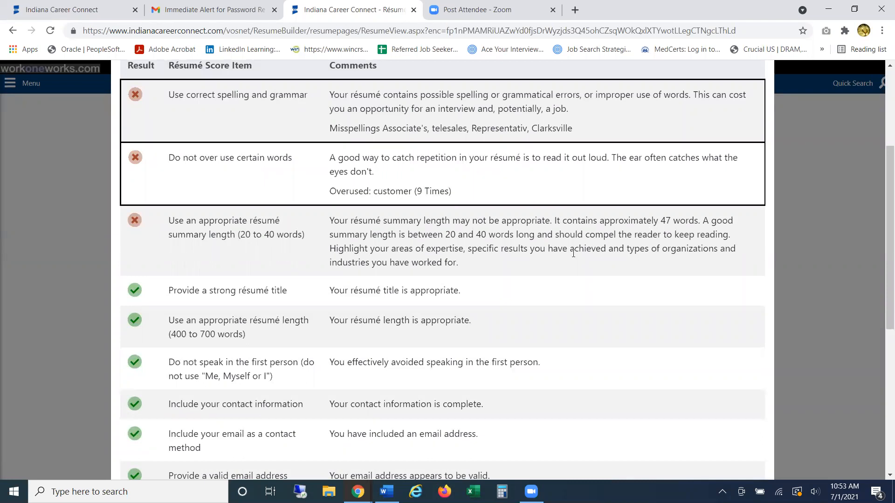
{"action": "scroll", "coordinate": [505, 279], "scroll_direction": "up", "scroll_amount": 1}
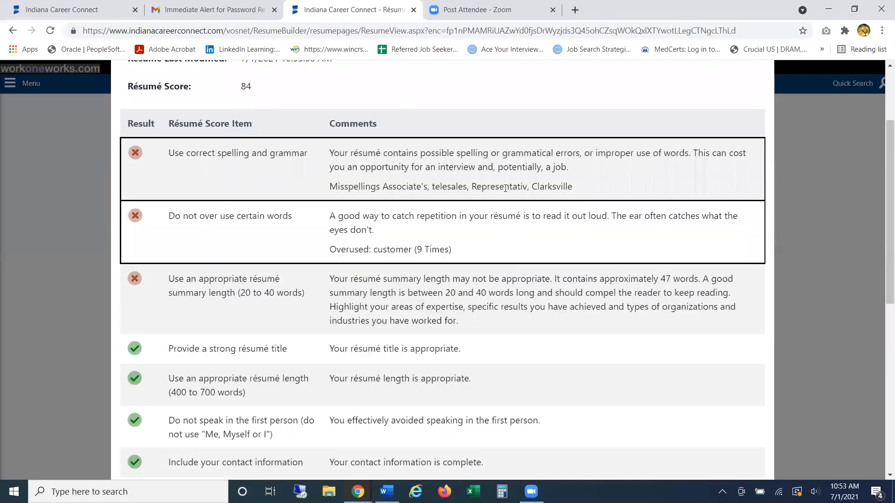
{"action": "scroll", "coordinate": [491, 298], "scroll_direction": "down", "scroll_amount": 5}
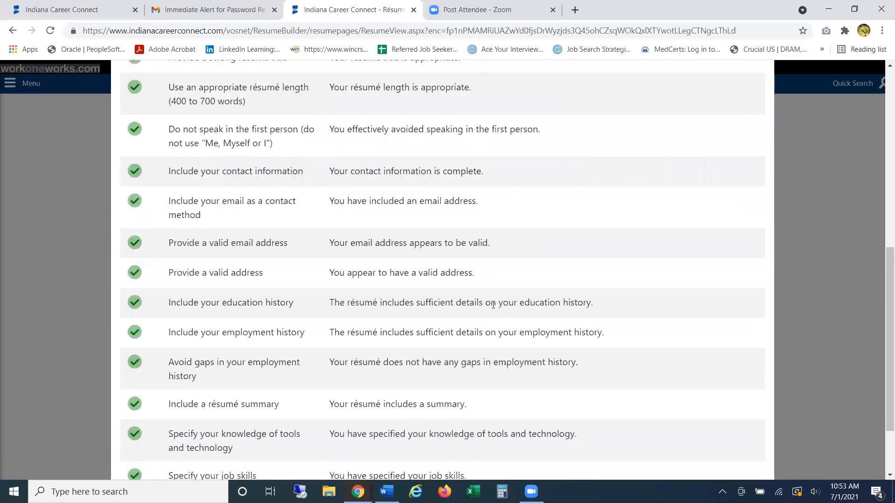
{"action": "scroll", "coordinate": [501, 345], "scroll_direction": "down", "scroll_amount": 2}
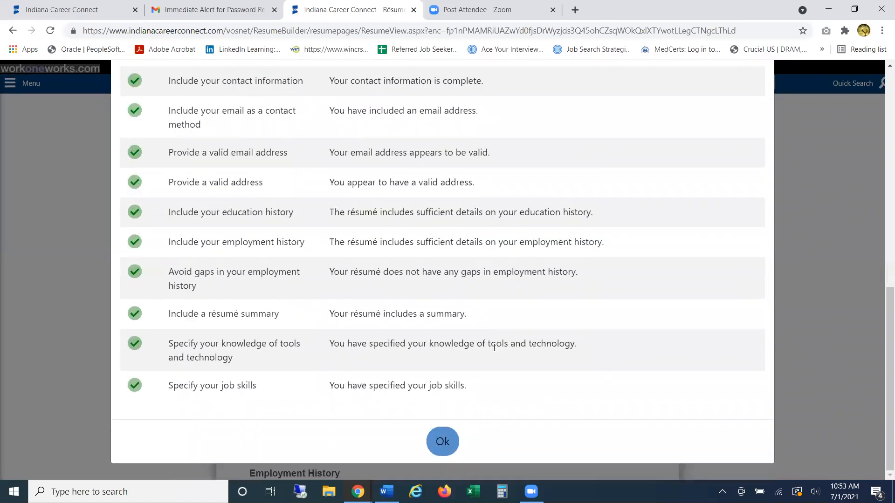
Step: Close the score details, spell-check the Professional Summary while ignoring the flagged text, and save the section
{"action": "left_click", "coordinate": [443, 447]}
{"action": "scroll", "coordinate": [567, 320], "scroll_direction": "down", "scroll_amount": 3}
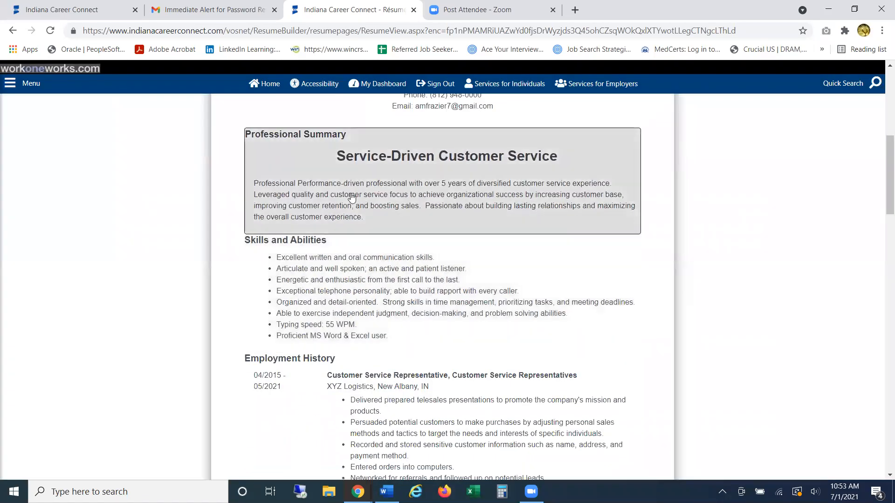
{"action": "left_click", "coordinate": [312, 171]}
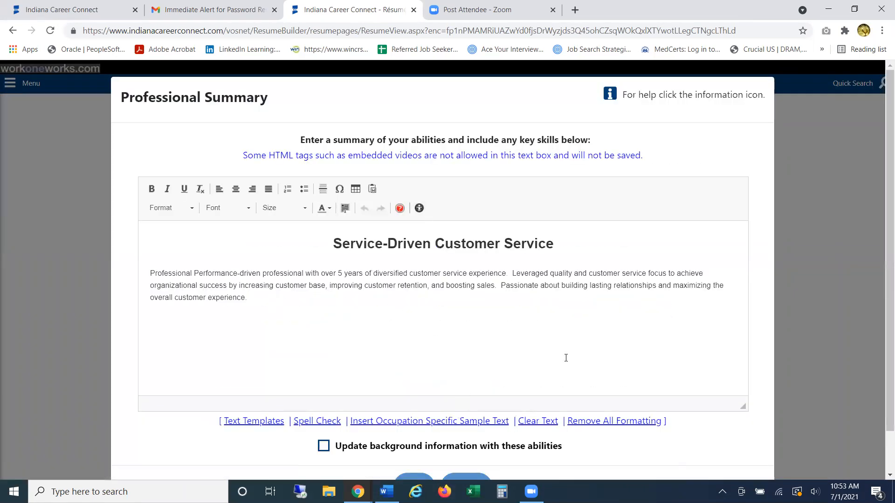
{"action": "scroll", "coordinate": [565, 358], "scroll_direction": "down", "scroll_amount": 1}
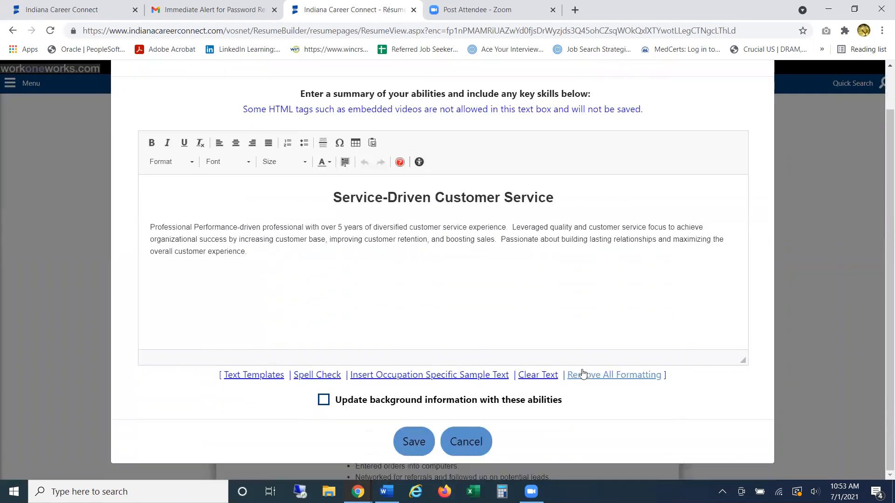
{"action": "left_click", "coordinate": [318, 381]}
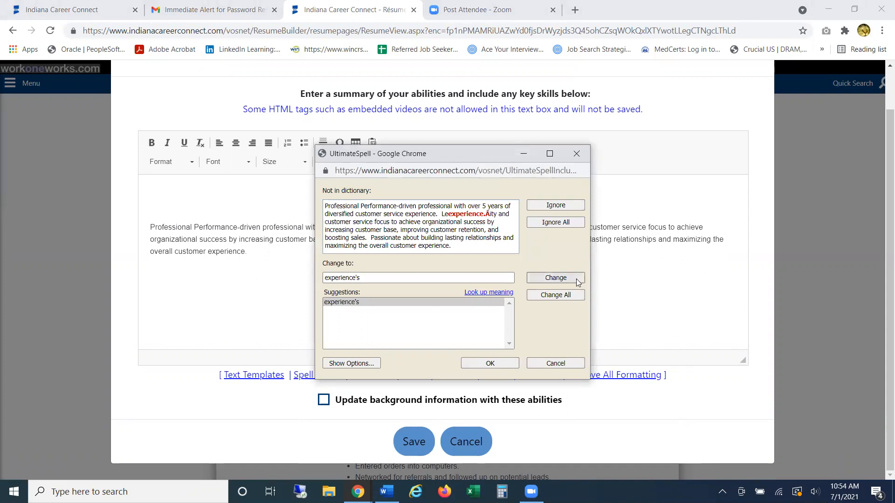
{"action": "left_click", "coordinate": [548, 211]}
{"action": "left_click", "coordinate": [541, 207]}
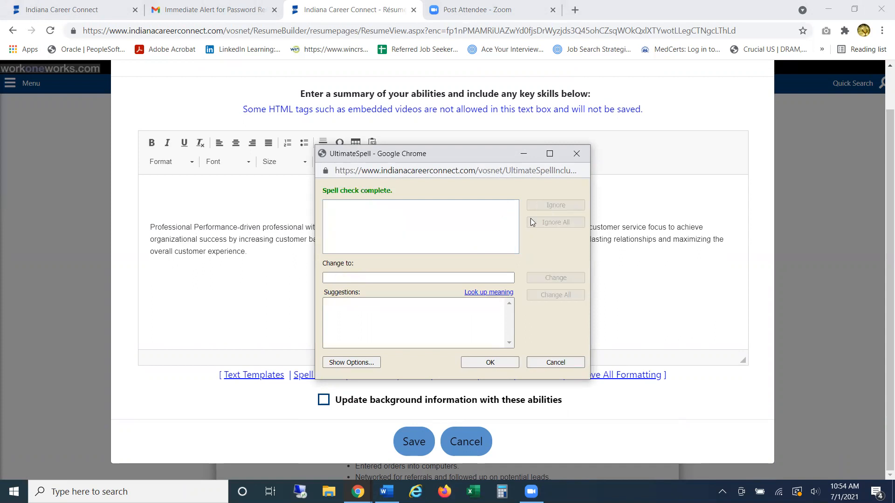
{"action": "left_click", "coordinate": [501, 366]}
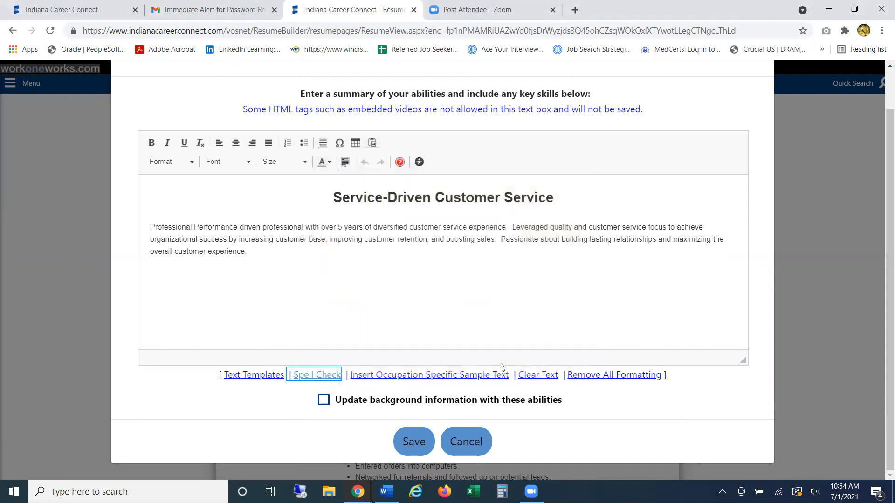
{"action": "left_click", "coordinate": [419, 446]}
Step: Review the whole résumé, from the contact details and Professional Summary through Employment History to Education History
{"action": "scroll", "coordinate": [627, 322], "scroll_direction": "down", "scroll_amount": 1}
{"action": "scroll", "coordinate": [601, 325], "scroll_direction": "up", "scroll_amount": 3}
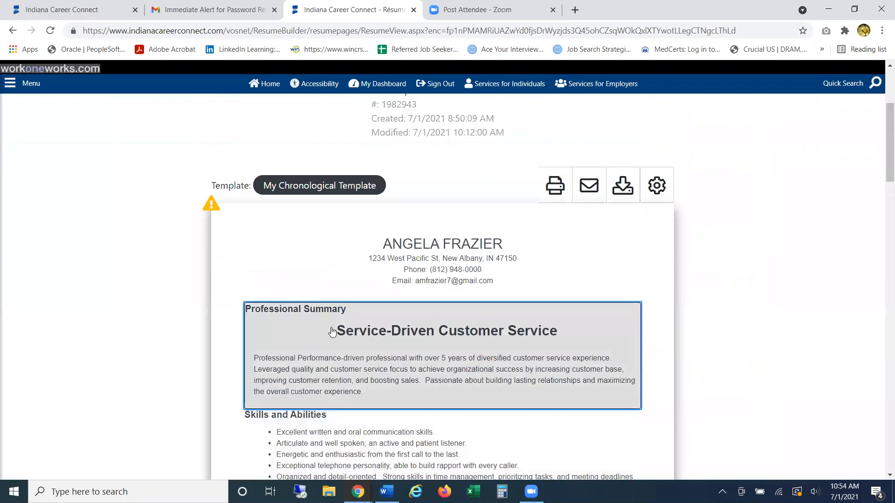
{"action": "scroll", "coordinate": [580, 314], "scroll_direction": "down", "scroll_amount": 1}
{"action": "scroll", "coordinate": [563, 310], "scroll_direction": "down", "scroll_amount": 4}
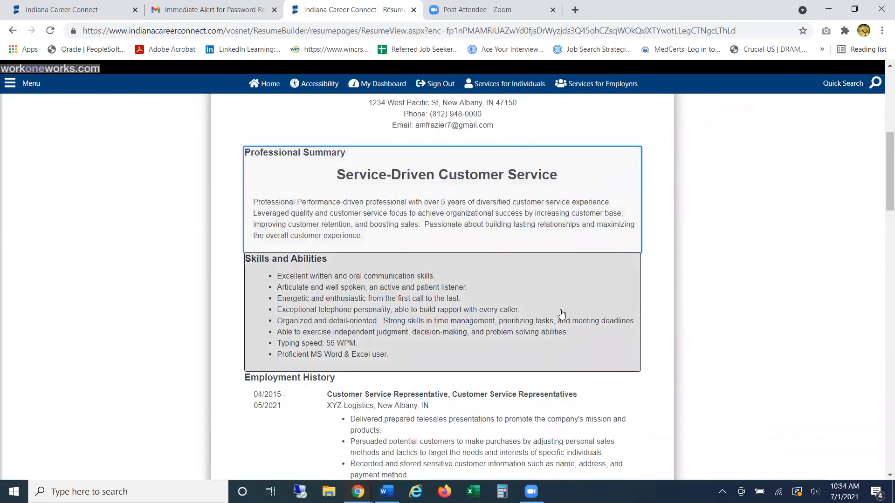
{"action": "scroll", "coordinate": [561, 315], "scroll_direction": "down", "scroll_amount": 5}
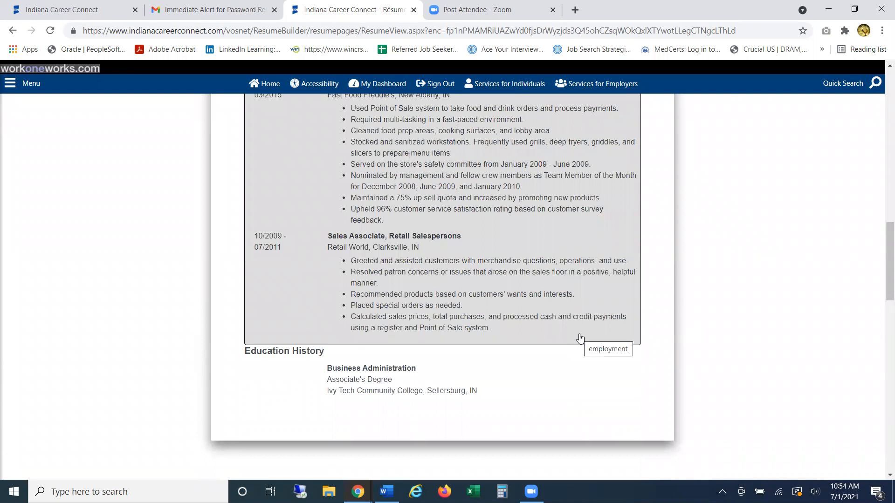
{"action": "scroll", "coordinate": [755, 306], "scroll_direction": "up", "scroll_amount": 8}
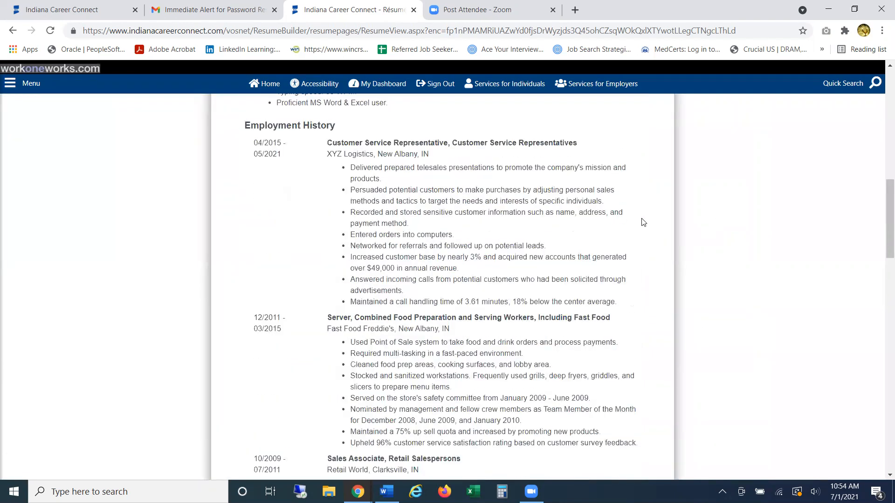
{"action": "scroll", "coordinate": [622, 213], "scroll_direction": "up", "scroll_amount": 4}
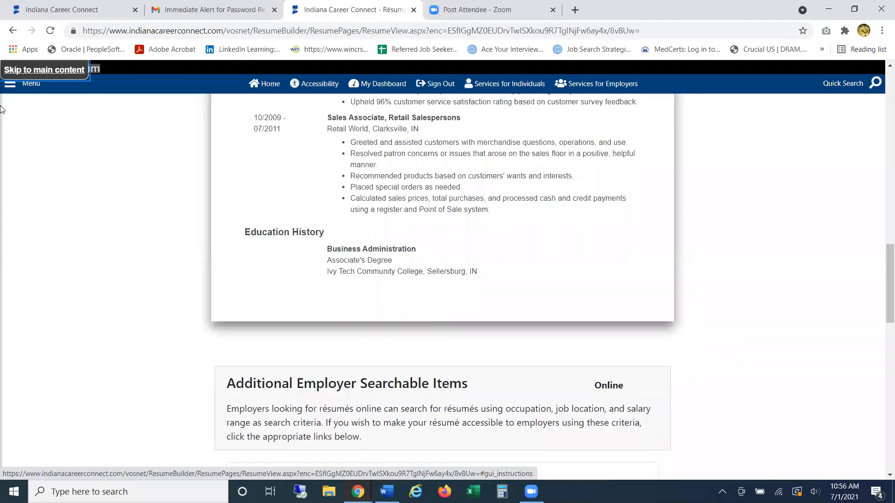
Step: Open the folder of active résumés and start creating a new résumé
{"action": "left_click", "coordinate": [9, 93]}
{"action": "left_click", "coordinate": [44, 279]}
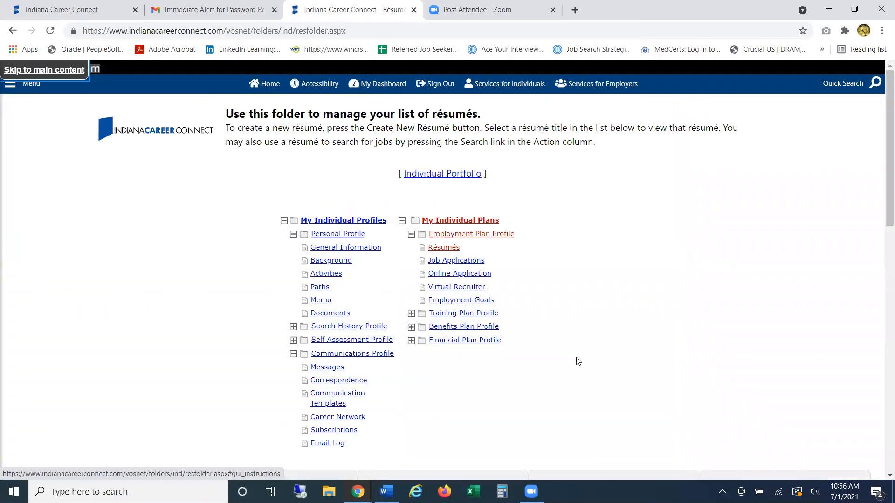
{"action": "scroll", "coordinate": [579, 361], "scroll_direction": "down", "scroll_amount": 5}
{"action": "scroll", "coordinate": [601, 328], "scroll_direction": "down", "scroll_amount": 3}
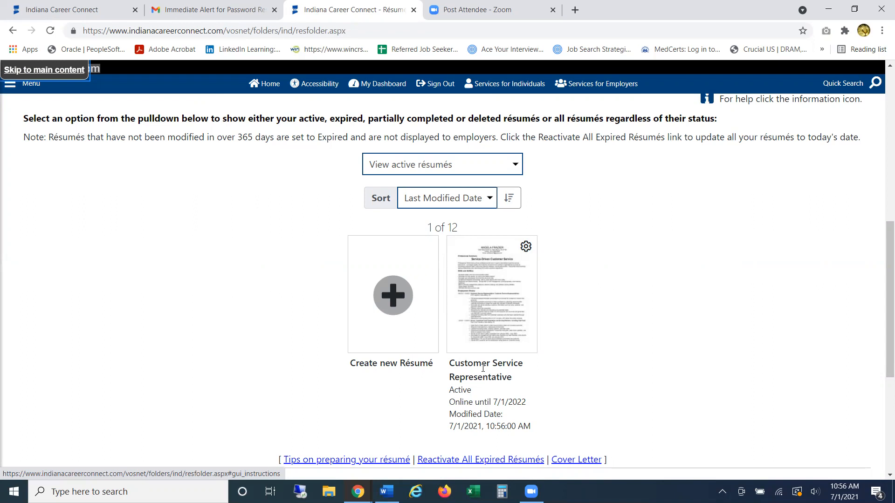
{"action": "left_click", "coordinate": [423, 302]}
{"action": "left_click", "coordinate": [750, 312]}
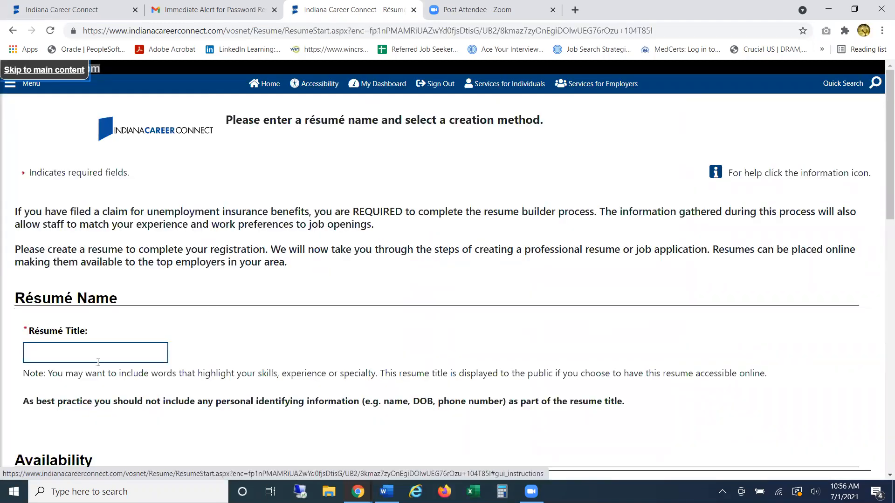
Step: Title the new résumé Customer Service Advocate and allow employers to view it online
{"action": "left_click", "coordinate": [78, 359]}
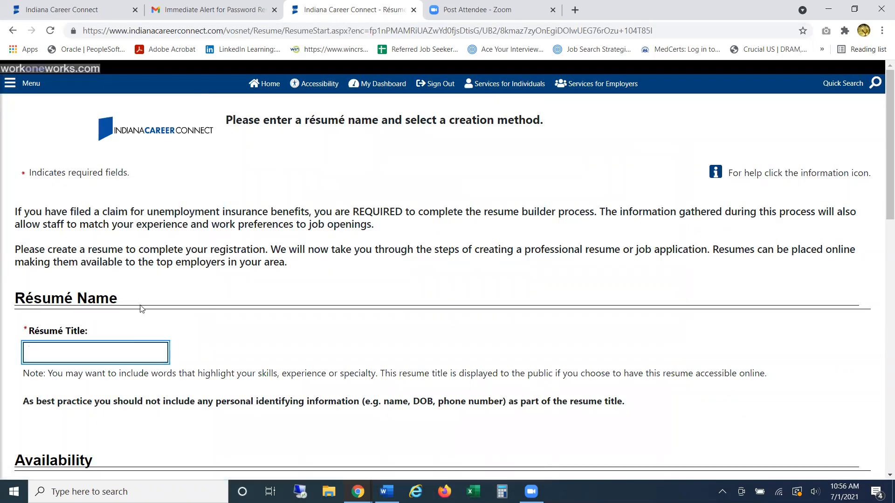
{"action": "type", "text": "Customer Service Advocate"}
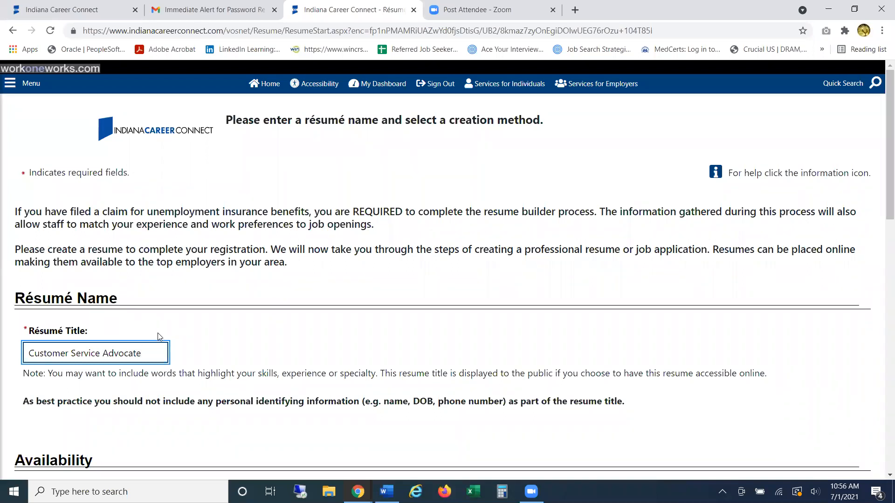
{"action": "scroll", "coordinate": [160, 336], "scroll_direction": "down", "scroll_amount": 6}
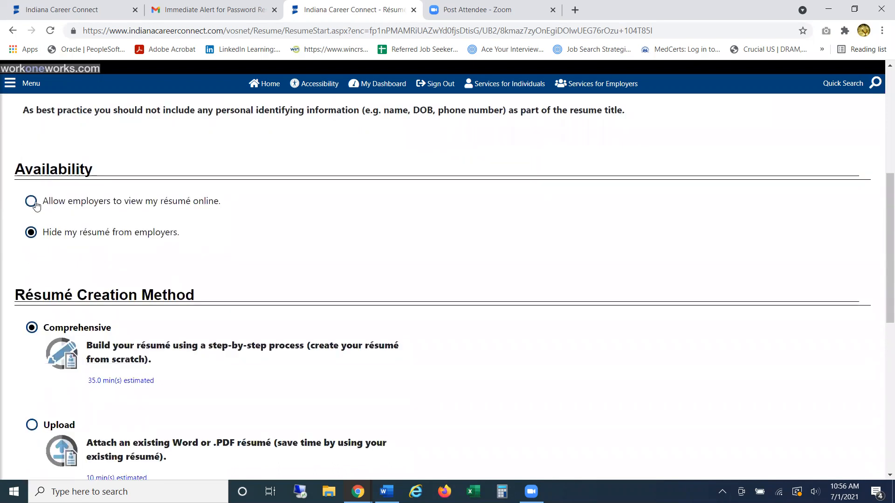
{"action": "left_click", "coordinate": [30, 201]}
Step: Choose Upload as the résumé creation method and continue to the availability question
{"action": "scroll", "coordinate": [325, 247], "scroll_direction": "down", "scroll_amount": 5}
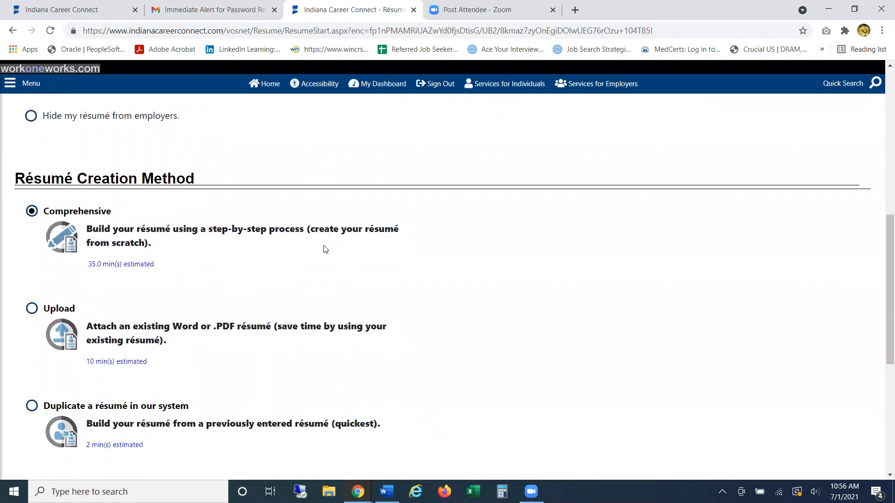
{"action": "left_click", "coordinate": [31, 193]}
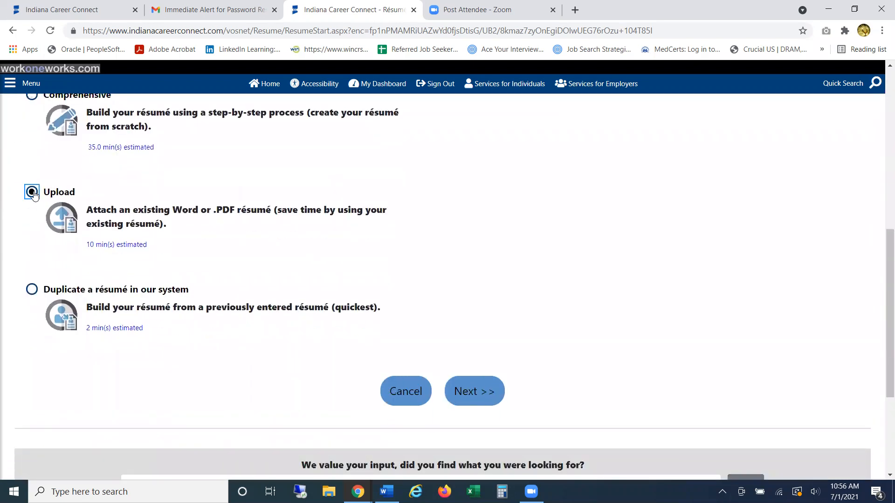
{"action": "left_click", "coordinate": [480, 400]}
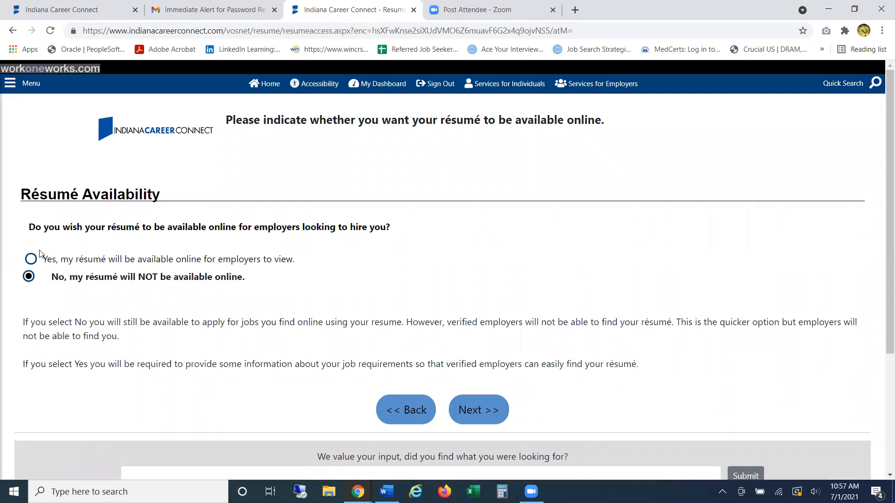
Step: Confirm that the résumé is available online for employers, and accept the preselected content extraction, display and review options
{"action": "left_click", "coordinate": [30, 262]}
{"action": "left_click", "coordinate": [474, 414]}
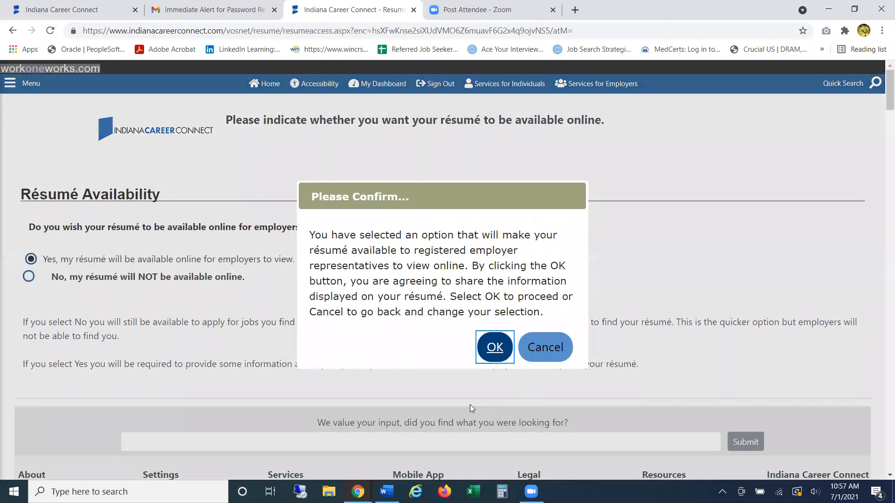
{"action": "left_click", "coordinate": [492, 345]}
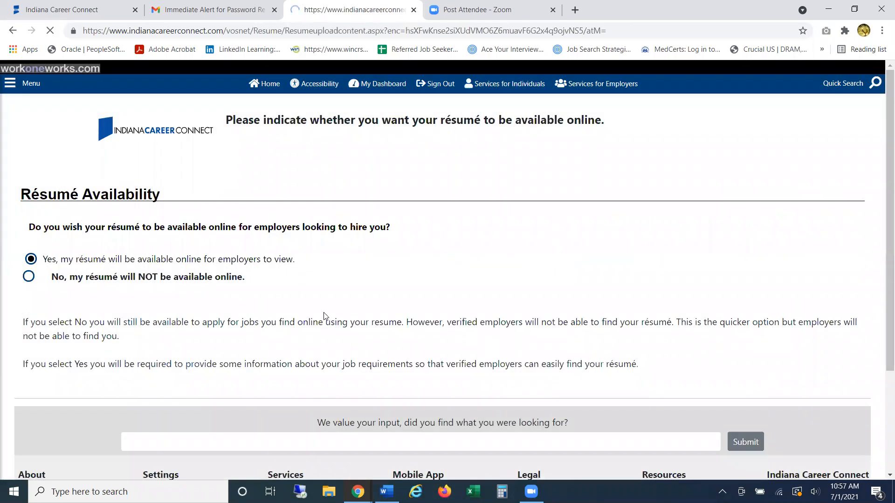
{"action": "scroll", "coordinate": [344, 320], "scroll_direction": "down", "scroll_amount": 1}
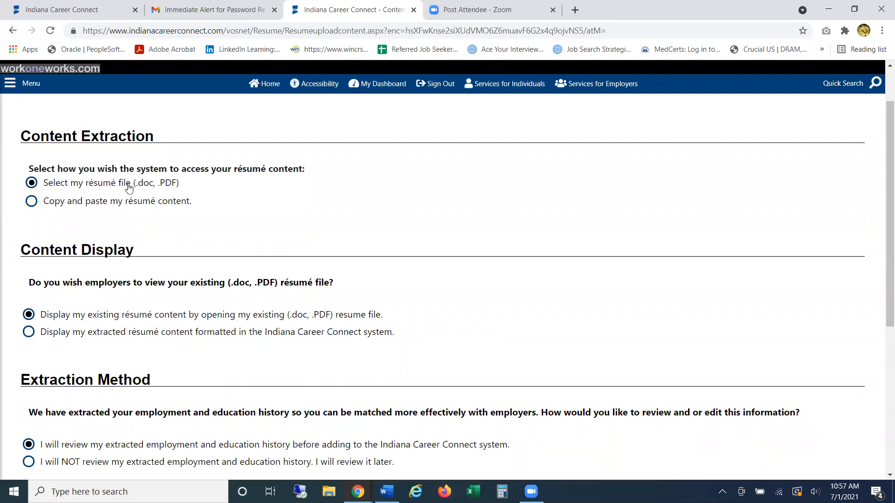
{"action": "scroll", "coordinate": [235, 237], "scroll_direction": "down", "scroll_amount": 2}
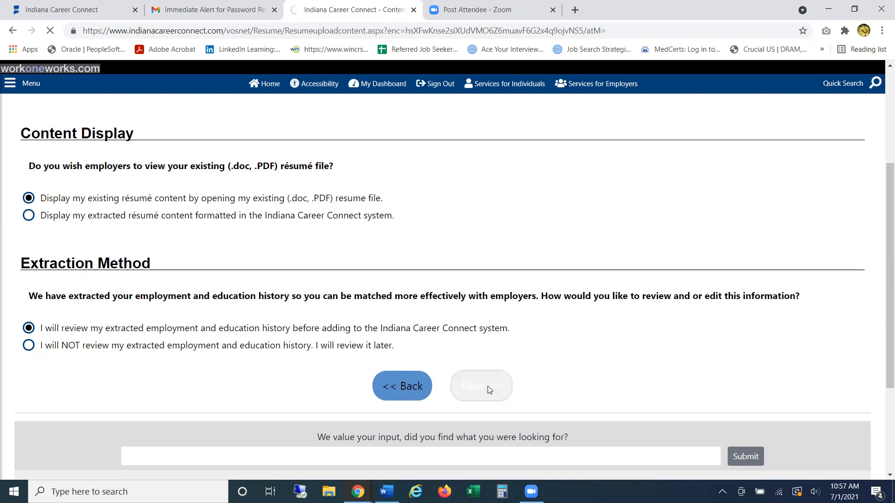
Step: Select Sample Resume.docx from the Documents folder as the résumé file and submit it for extraction
{"action": "scroll", "coordinate": [448, 373], "scroll_direction": "down", "scroll_amount": 2}
{"action": "left_click", "coordinate": [224, 330]}
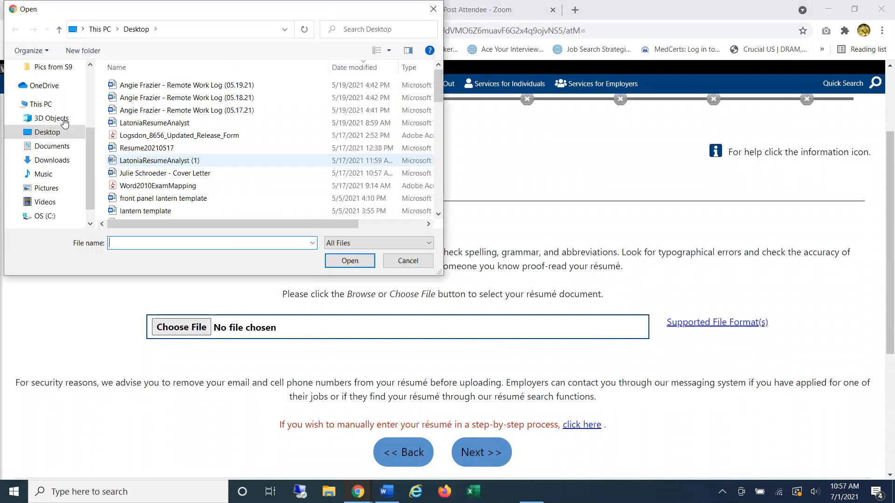
{"action": "left_click", "coordinate": [50, 145]}
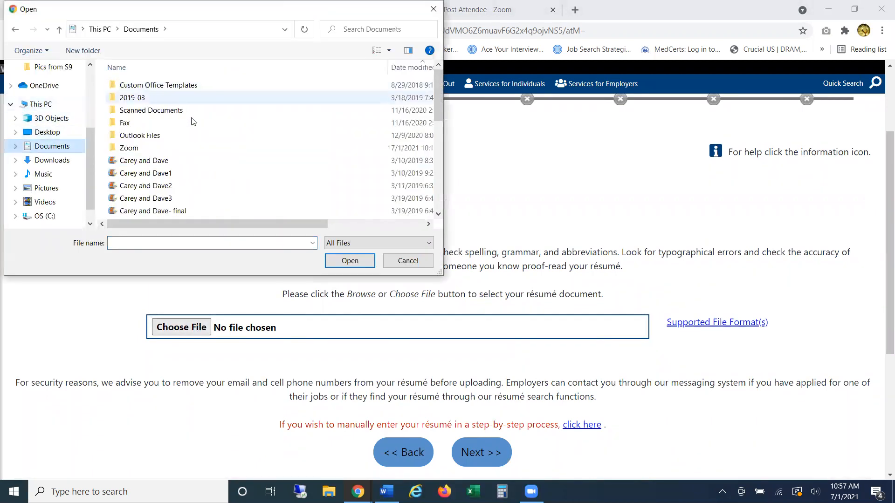
{"action": "scroll", "coordinate": [193, 122], "scroll_direction": "down", "scroll_amount": 5}
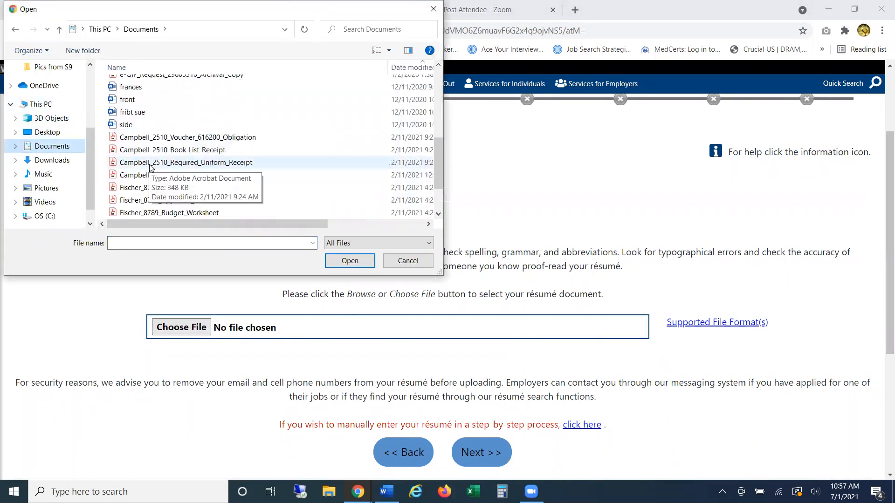
{"action": "scroll", "coordinate": [150, 167], "scroll_direction": "down", "scroll_amount": 2}
{"action": "double_click", "coordinate": [171, 212]}
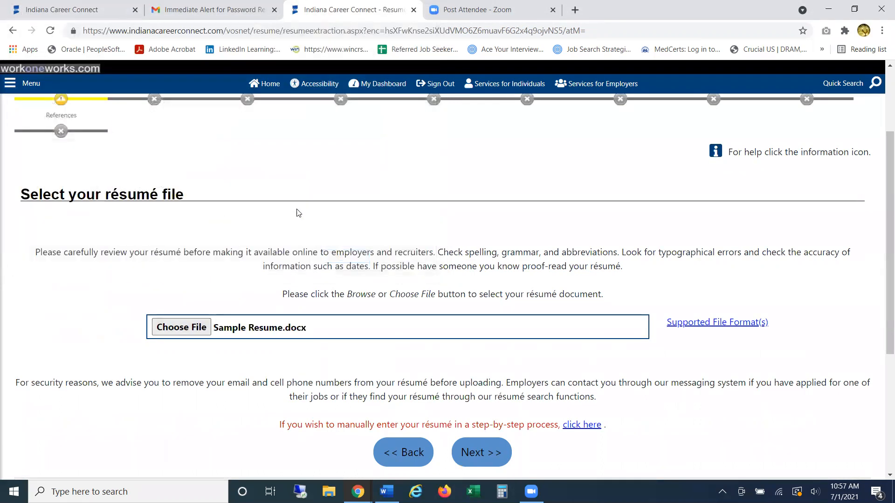
{"action": "scroll", "coordinate": [475, 295], "scroll_direction": "down", "scroll_amount": 3}
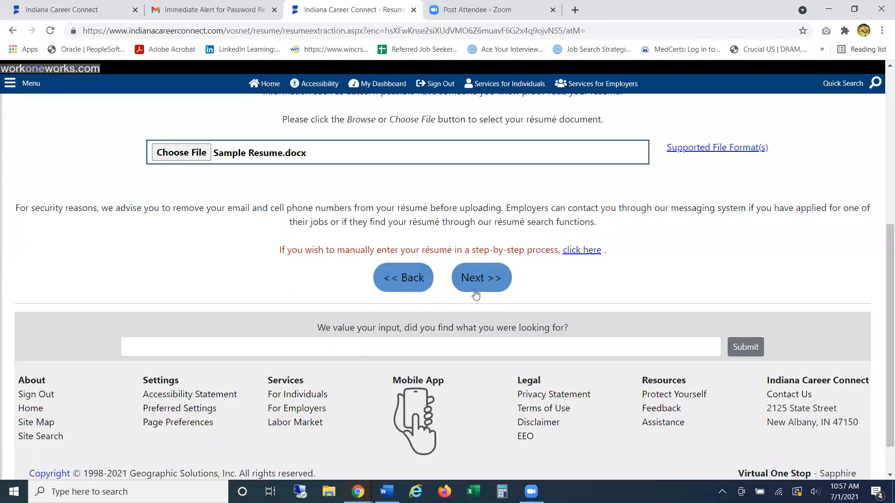
{"action": "left_click", "coordinate": [479, 283]}
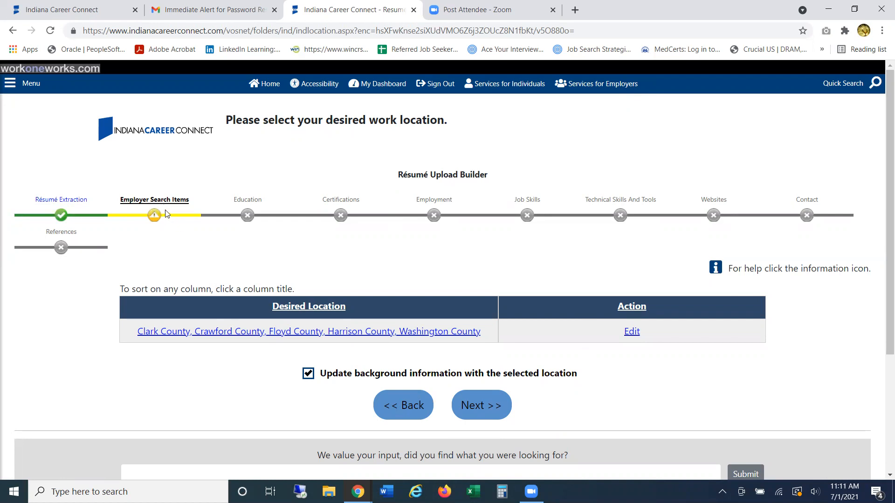
Step: Accept the listed work location, the Customer Service Representatives occupation and the $14.50 hourly desired salary, continuing to the desired job type
{"action": "left_click", "coordinate": [482, 407]}
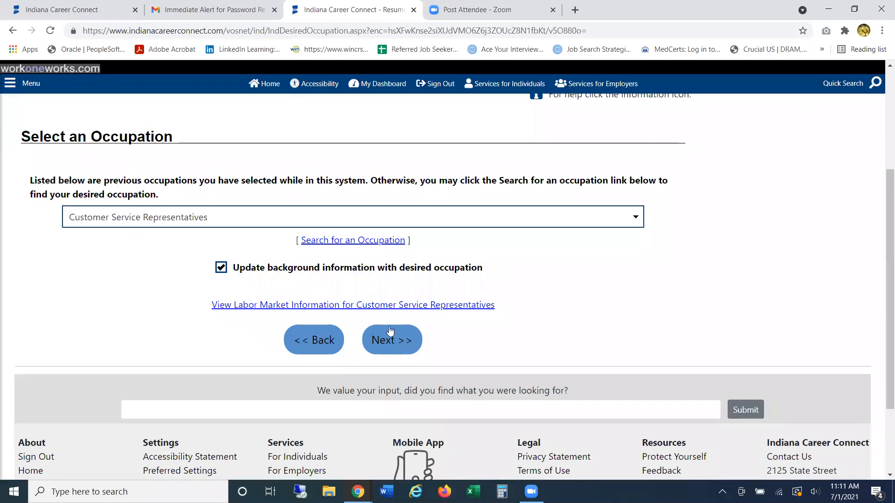
{"action": "left_click", "coordinate": [395, 340]}
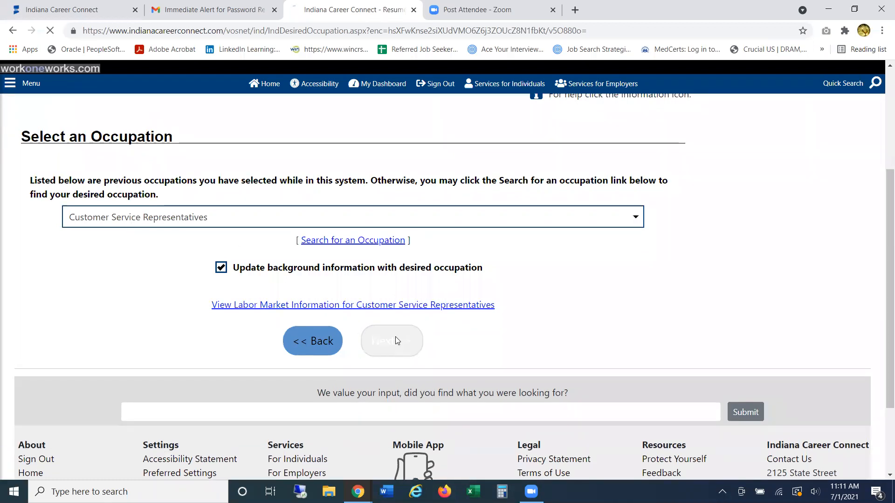
{"action": "scroll", "coordinate": [548, 345], "scroll_direction": "down", "scroll_amount": 3}
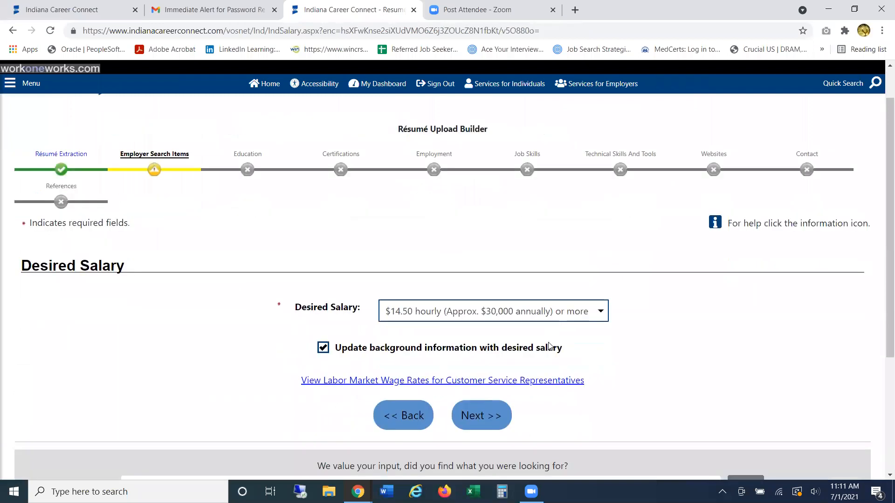
{"action": "left_click", "coordinate": [493, 356]}
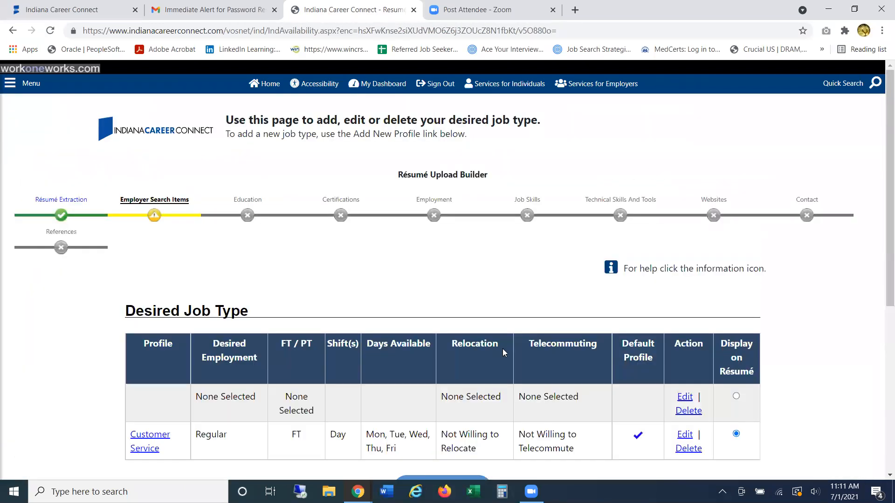
{"action": "scroll", "coordinate": [564, 358], "scroll_direction": "down", "scroll_amount": 3}
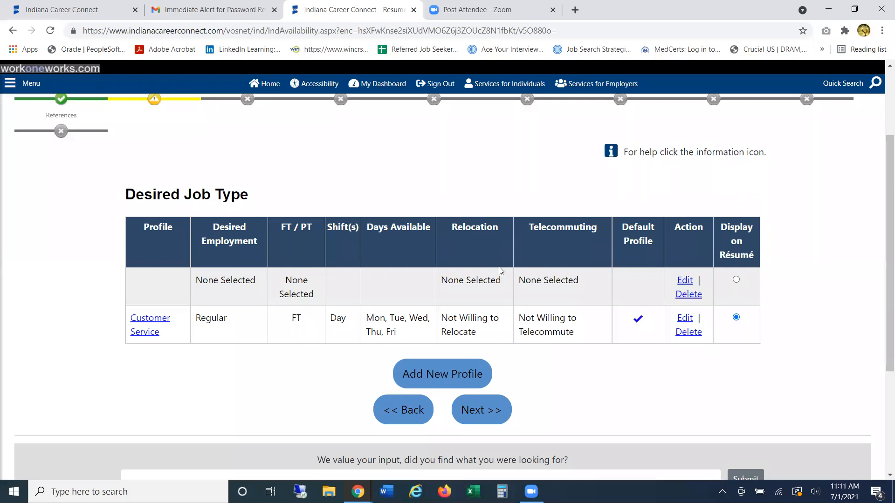
Step: Accept the Customer Service job profile, set access to a motor vehicle to Yes in the driver's license information, and continue
{"action": "left_click", "coordinate": [494, 422]}
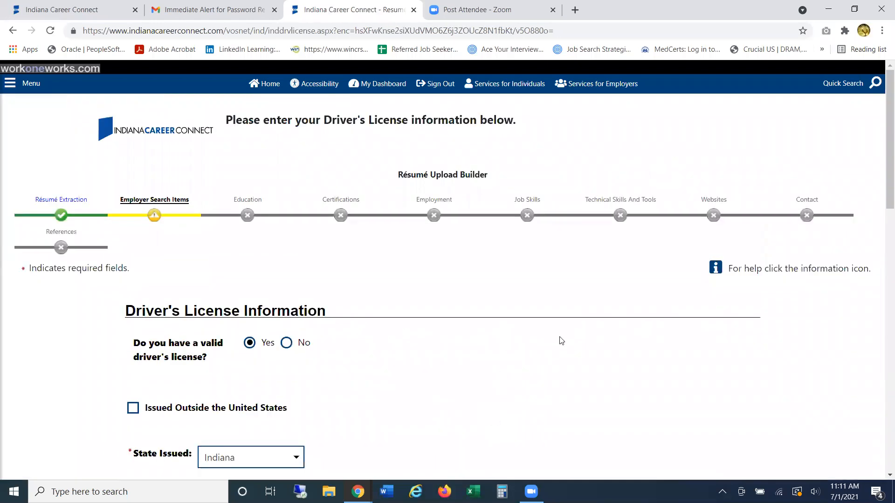
{"action": "scroll", "coordinate": [561, 341], "scroll_direction": "down", "scroll_amount": 2}
{"action": "scroll", "coordinate": [206, 194], "scroll_direction": "down", "scroll_amount": 4}
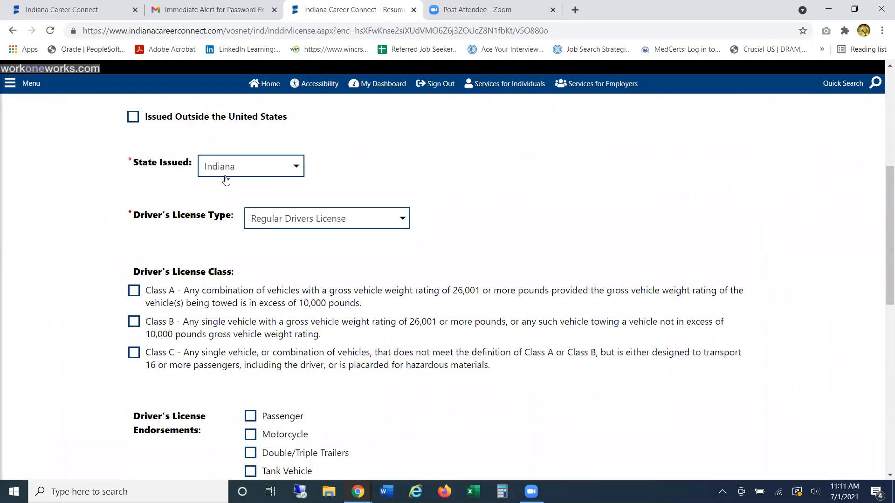
{"action": "scroll", "coordinate": [364, 235], "scroll_direction": "down", "scroll_amount": 1}
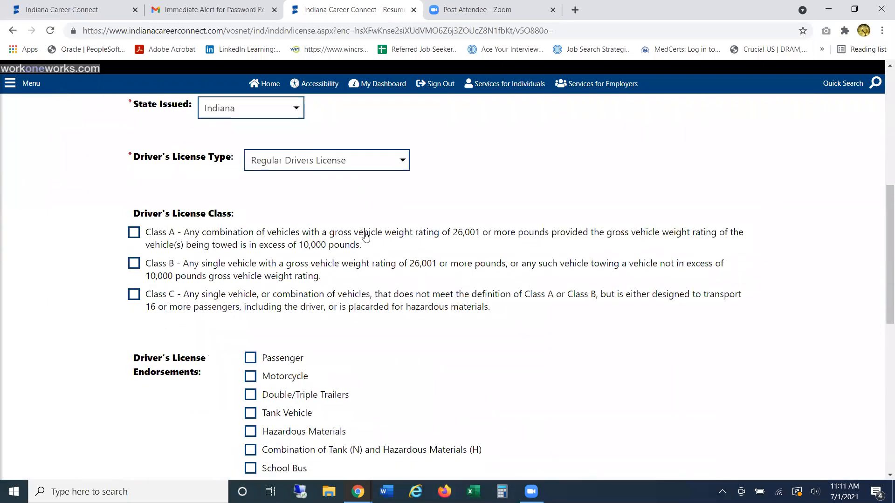
{"action": "scroll", "coordinate": [359, 228], "scroll_direction": "down", "scroll_amount": 1}
{"action": "scroll", "coordinate": [336, 186], "scroll_direction": "up", "scroll_amount": 1}
{"action": "scroll", "coordinate": [423, 343], "scroll_direction": "down", "scroll_amount": 6}
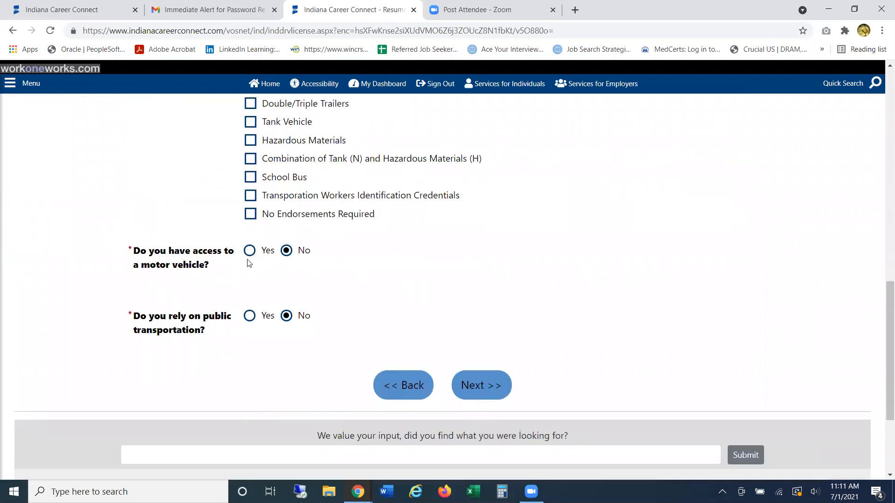
{"action": "left_click", "coordinate": [250, 251]}
{"action": "left_click", "coordinate": [481, 383]}
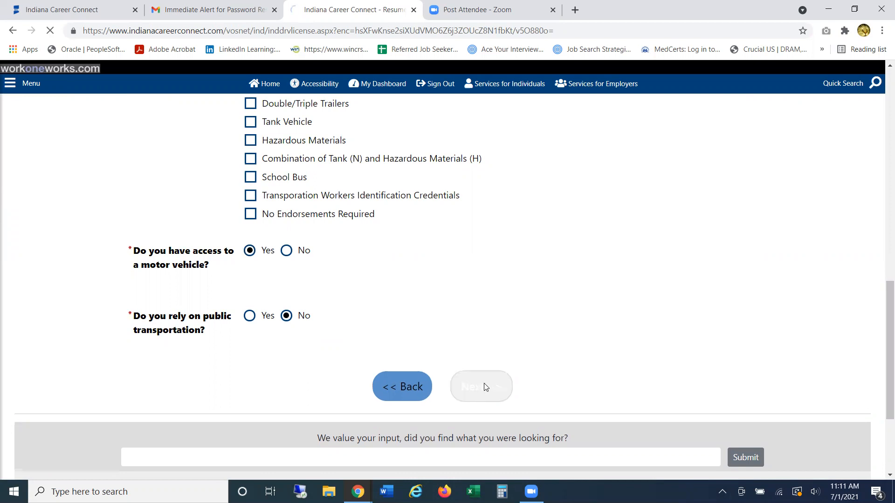
Step: Accept the existing security clearance, language and typing speed details and the Associate's Degree education entry, continuing to certifications
{"action": "scroll", "coordinate": [434, 313], "scroll_direction": "down", "scroll_amount": 4}
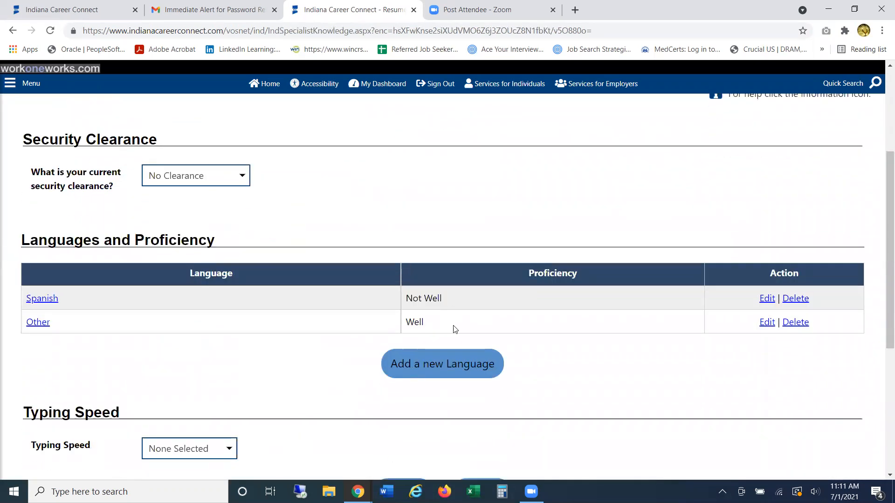
{"action": "scroll", "coordinate": [459, 364], "scroll_direction": "down", "scroll_amount": 3}
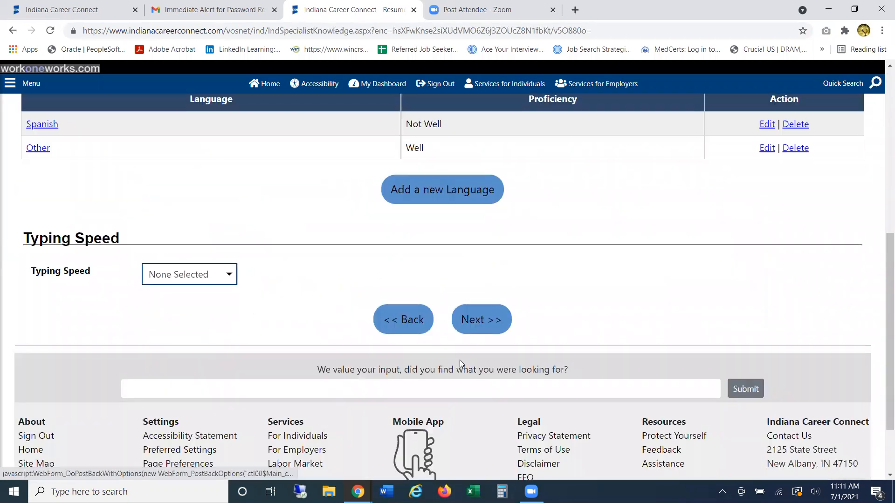
{"action": "left_click", "coordinate": [466, 319]}
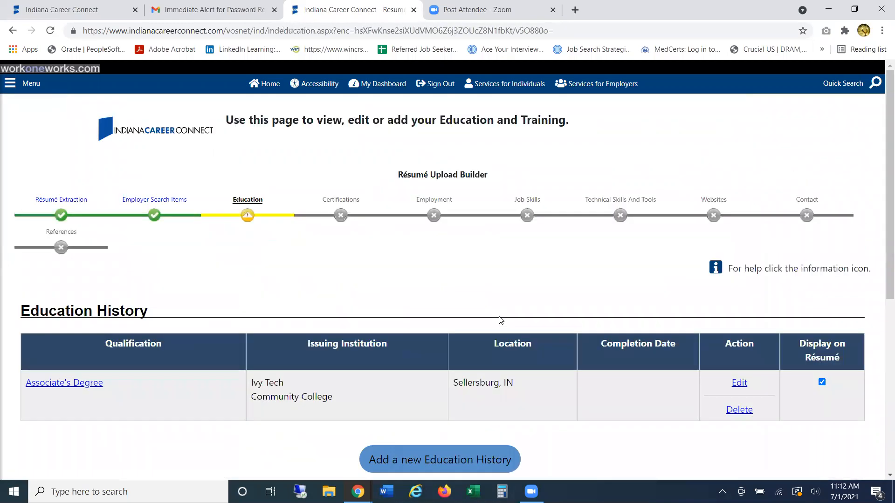
{"action": "scroll", "coordinate": [519, 316], "scroll_direction": "down", "scroll_amount": 2}
{"action": "scroll", "coordinate": [519, 312], "scroll_direction": "up", "scroll_amount": 1}
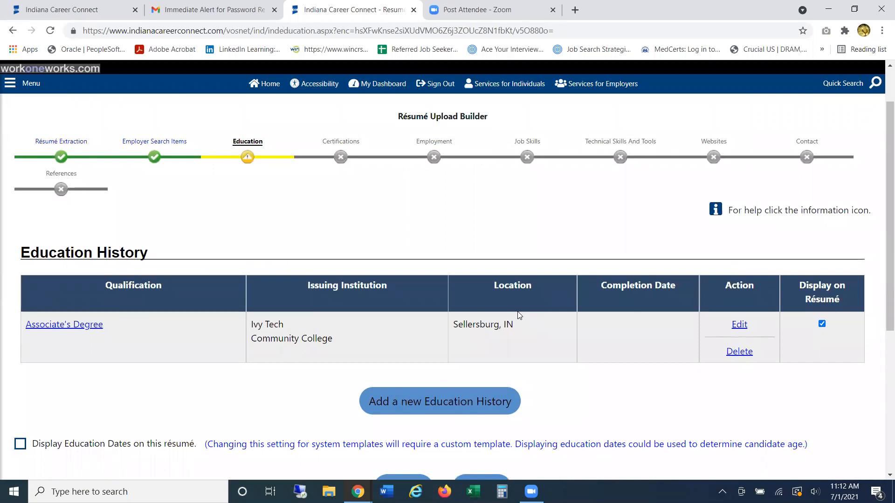
{"action": "scroll", "coordinate": [519, 315], "scroll_direction": "down", "scroll_amount": 1}
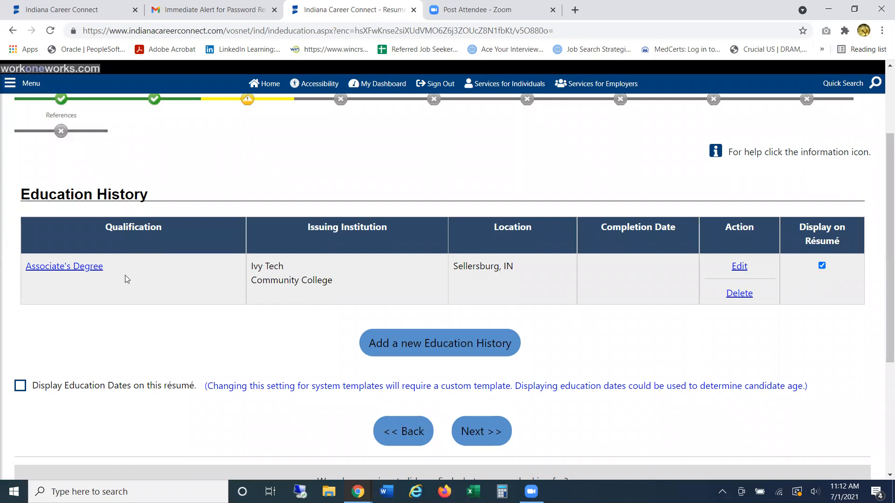
{"action": "left_click", "coordinate": [475, 435]}
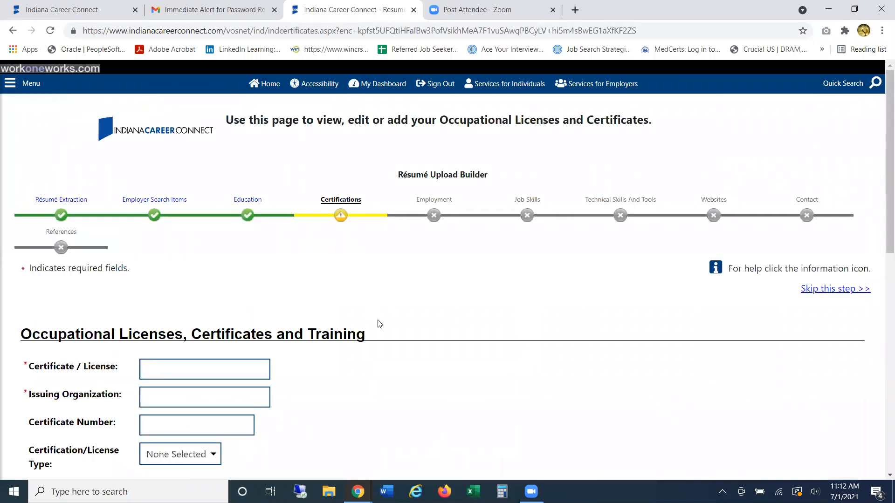
Step: Skip the occupational licenses and certificates section, confirming that no certifications are included
{"action": "scroll", "coordinate": [380, 323], "scroll_direction": "down", "scroll_amount": 3}
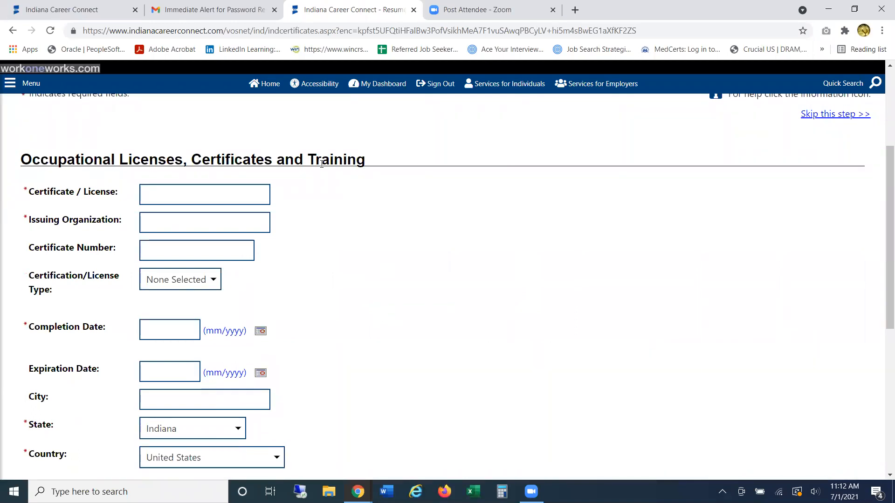
{"action": "left_click", "coordinate": [839, 116]}
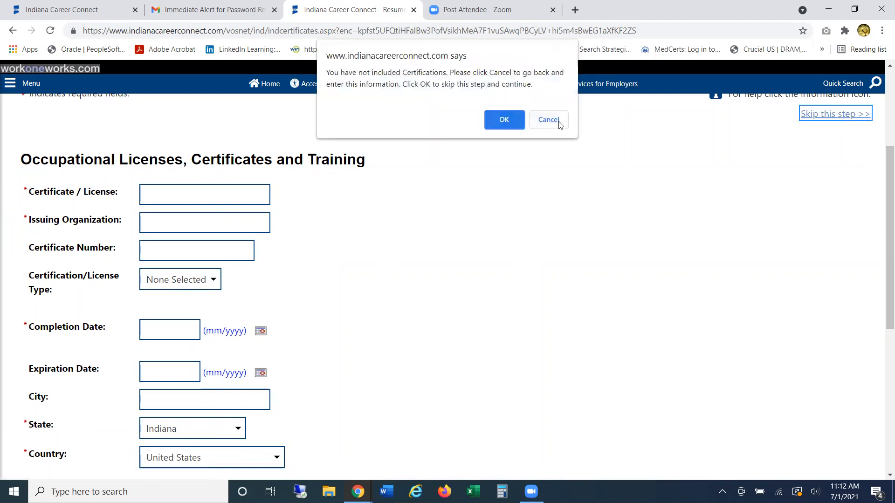
{"action": "left_click", "coordinate": [506, 121]}
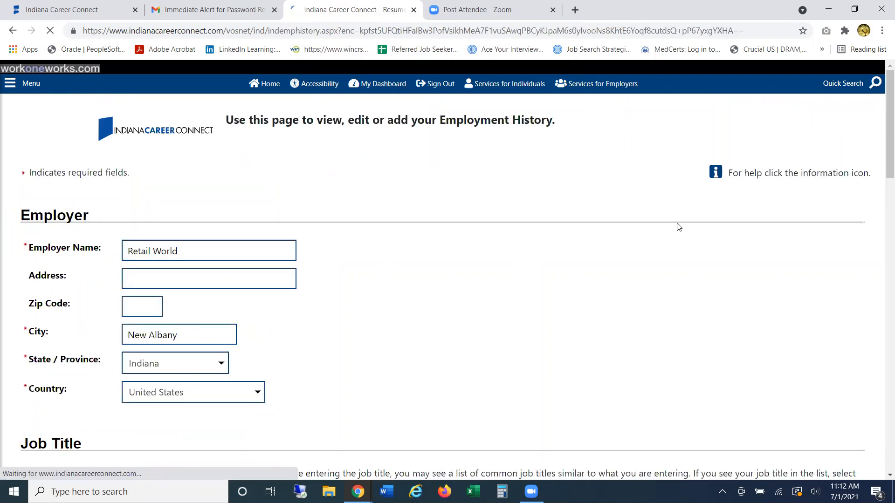
Step: Set the occupation for the Retail World Sales Associate job to Retail Salespersons and submit the employment record
{"action": "scroll", "coordinate": [523, 270], "scroll_direction": "down", "scroll_amount": 2}
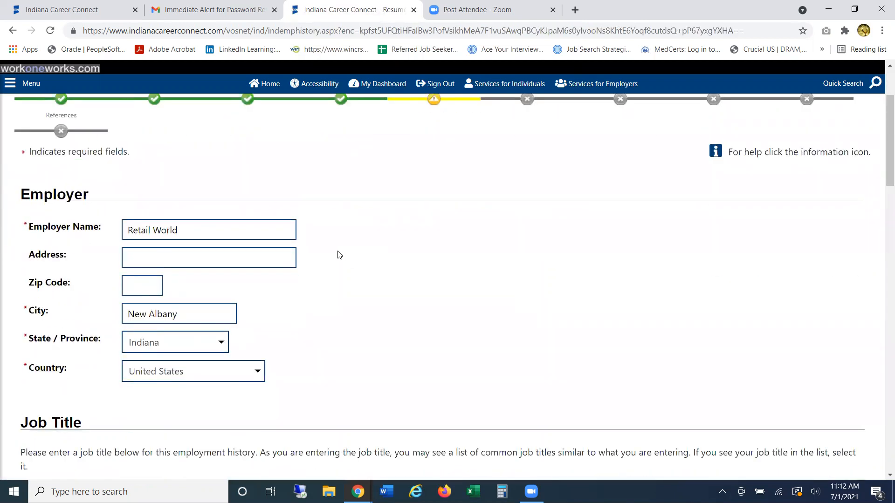
{"action": "scroll", "coordinate": [340, 255], "scroll_direction": "down", "scroll_amount": 6}
{"action": "scroll", "coordinate": [201, 215], "scroll_direction": "down", "scroll_amount": 2}
{"action": "left_click", "coordinate": [201, 234]}
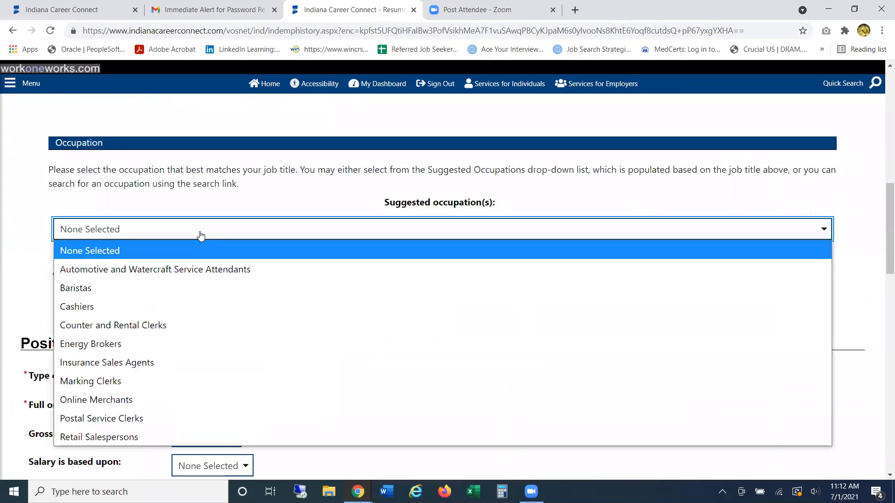
{"action": "left_click", "coordinate": [139, 433]}
{"action": "scroll", "coordinate": [385, 326], "scroll_direction": "down", "scroll_amount": 2}
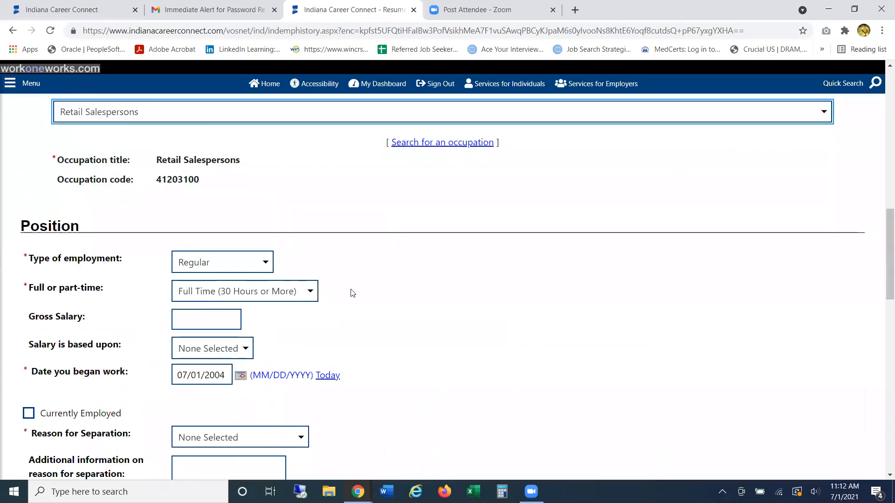
{"action": "scroll", "coordinate": [353, 292], "scroll_direction": "down", "scroll_amount": 1}
{"action": "scroll", "coordinate": [302, 304], "scroll_direction": "down", "scroll_amount": 8}
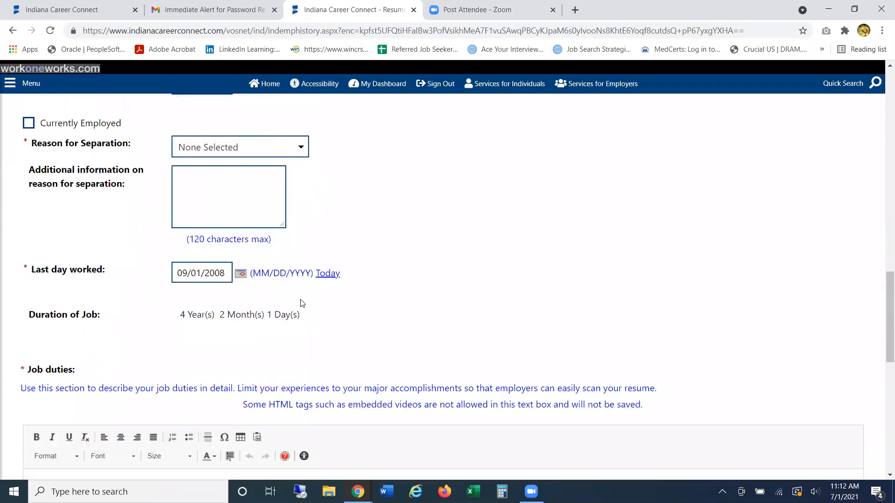
{"action": "scroll", "coordinate": [302, 300], "scroll_direction": "down", "scroll_amount": 2}
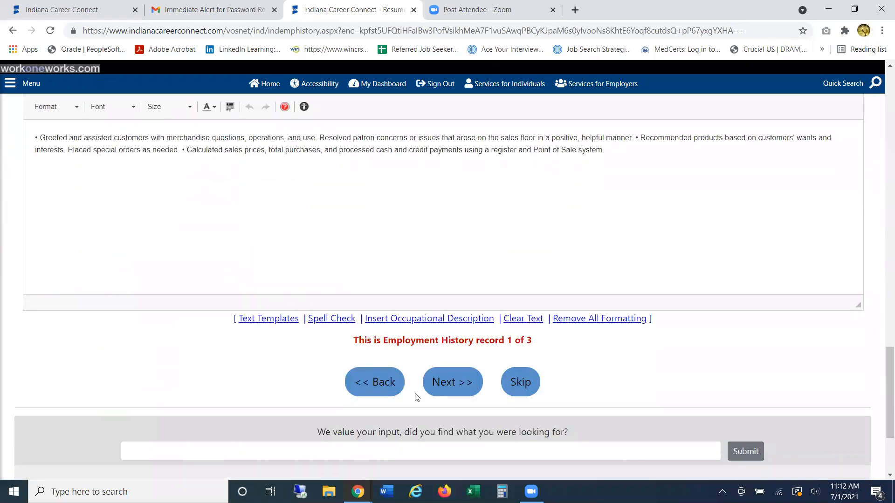
{"action": "left_click", "coordinate": [450, 384]}
Step: Set the Retail World job's reason for separation to Resigned / Quit and submit the record, declining the associated skills
{"action": "scroll", "coordinate": [349, 340], "scroll_direction": "down", "scroll_amount": 13}
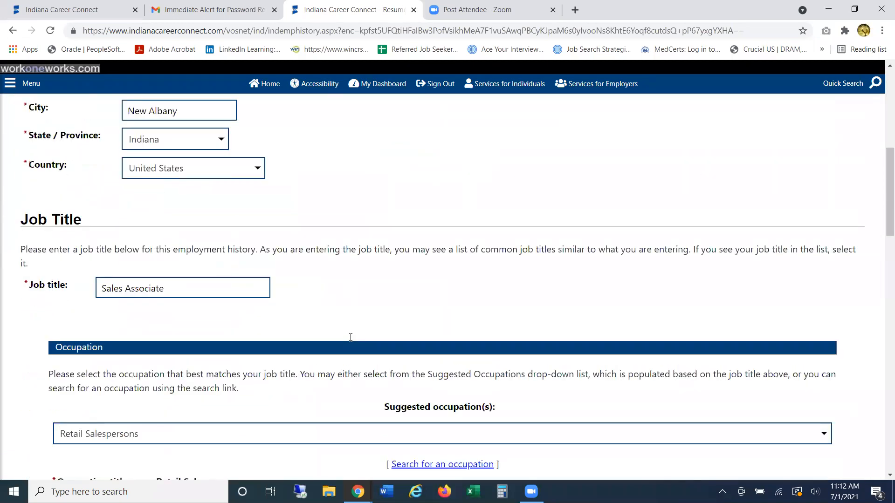
{"action": "scroll", "coordinate": [351, 341], "scroll_direction": "down", "scroll_amount": 3}
{"action": "left_click", "coordinate": [251, 315]}
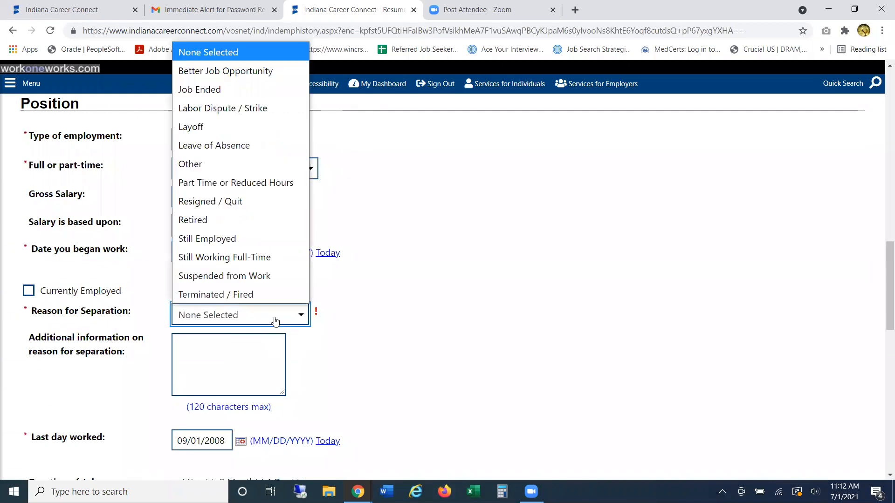
{"action": "left_click", "coordinate": [232, 201]}
{"action": "scroll", "coordinate": [455, 366], "scroll_direction": "down", "scroll_amount": 10}
{"action": "scroll", "coordinate": [449, 366], "scroll_direction": "down", "scroll_amount": 6}
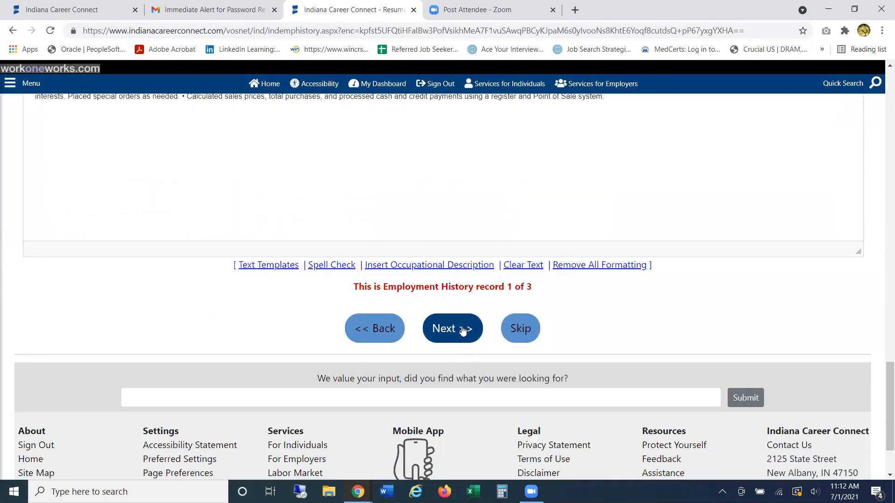
{"action": "left_click", "coordinate": [452, 328]}
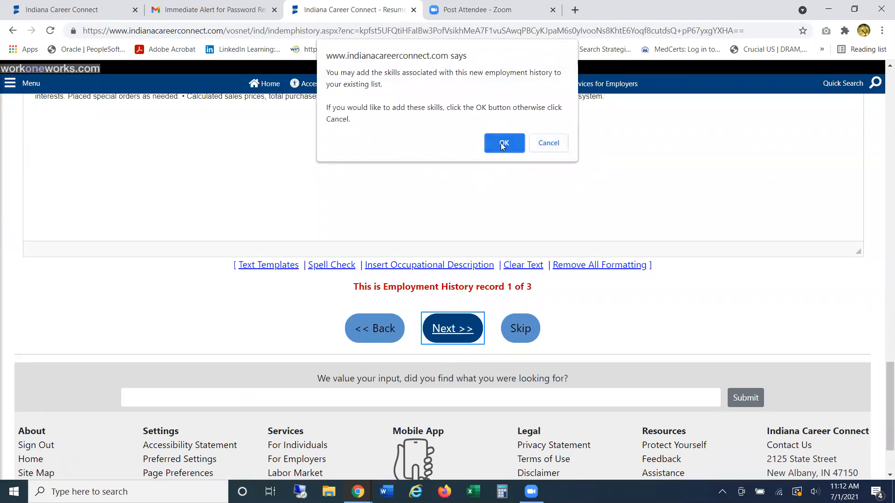
{"action": "left_click", "coordinate": [548, 143]}
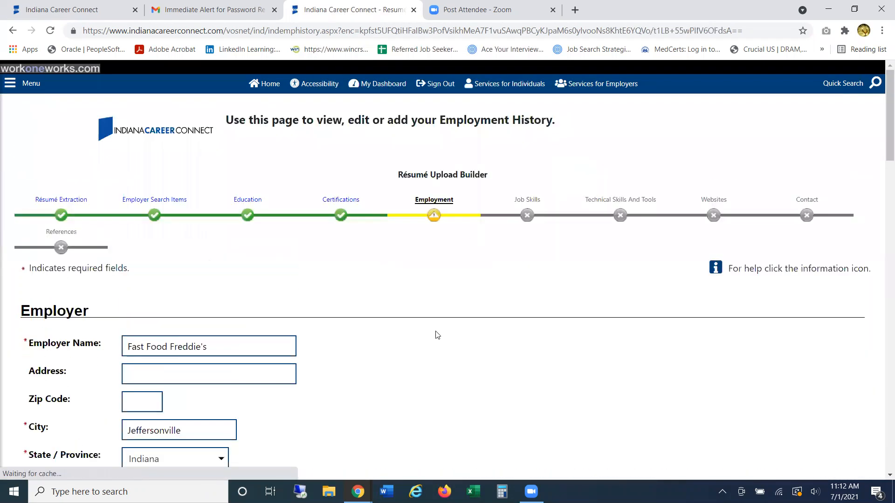
Step: Set the Fast Food Freddie's Crew Member occupation to Combined Food Preparation and Serving Workers, Including Fast Food
{"action": "scroll", "coordinate": [436, 331], "scroll_direction": "down", "scroll_amount": 4}
{"action": "scroll", "coordinate": [436, 330], "scroll_direction": "down", "scroll_amount": 6}
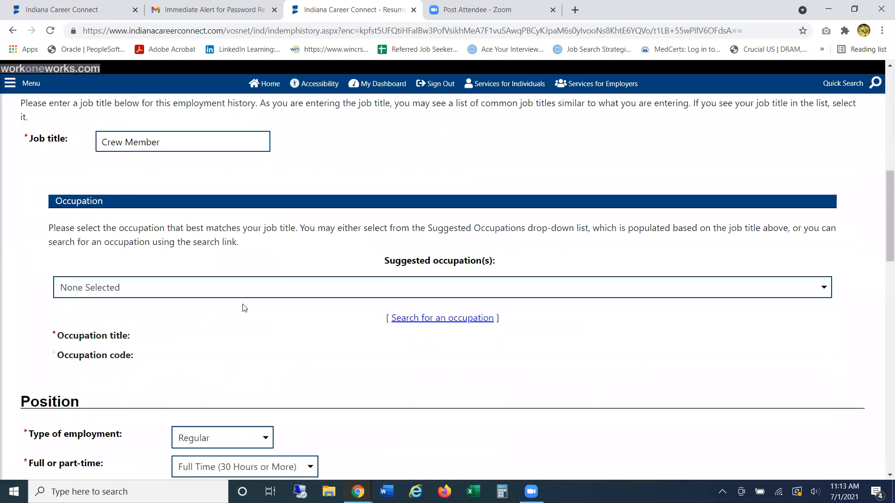
{"action": "left_click", "coordinate": [240, 293]}
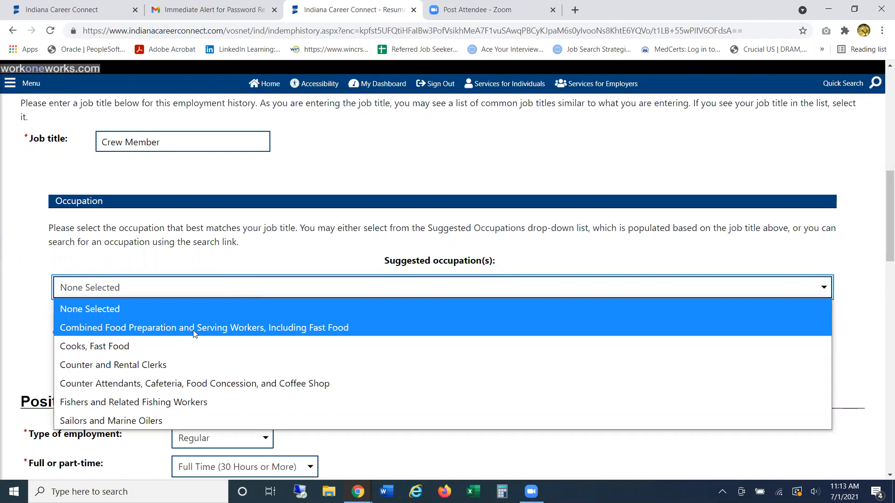
{"action": "left_click", "coordinate": [261, 327]}
Step: Set the Crew Member job's reason for separation to Resigned / Quit and submit it, declining the associated skills and technical tools
{"action": "scroll", "coordinate": [302, 359], "scroll_direction": "down", "scroll_amount": 6}
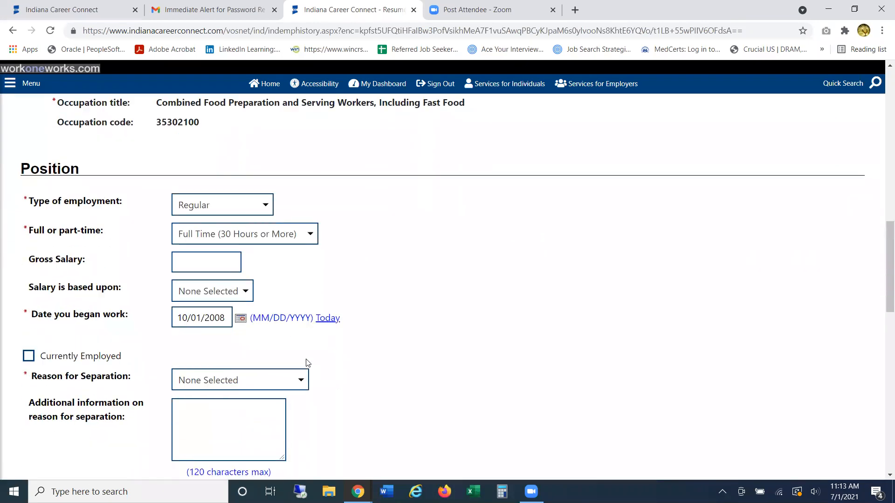
{"action": "left_click", "coordinate": [252, 325]}
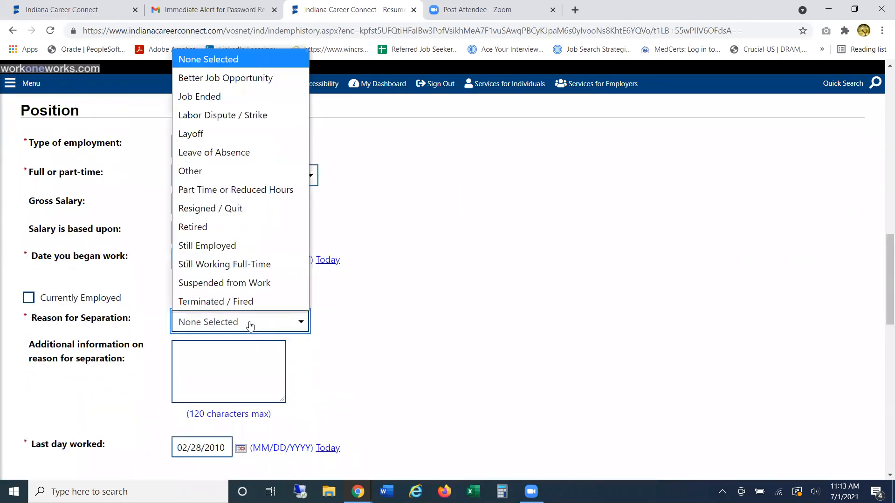
{"action": "left_click", "coordinate": [228, 208]}
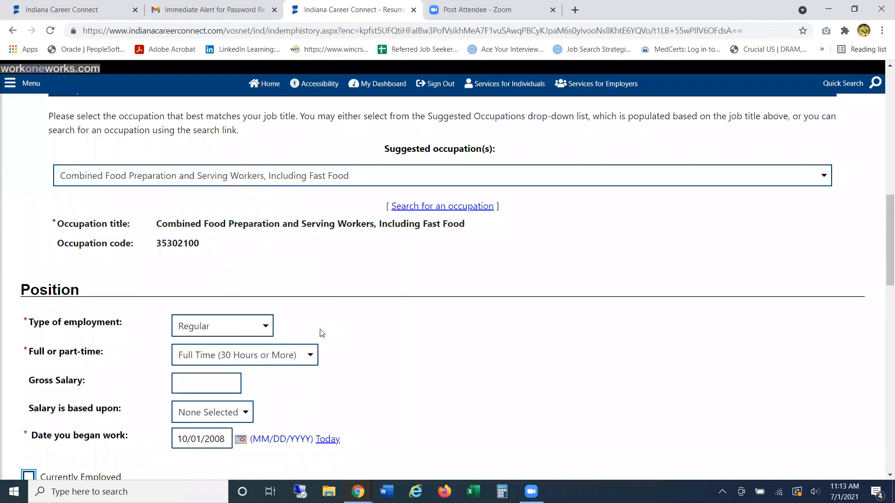
{"action": "scroll", "coordinate": [321, 339], "scroll_direction": "down", "scroll_amount": 11}
{"action": "left_click", "coordinate": [455, 385]}
{"action": "left_click", "coordinate": [548, 142]}
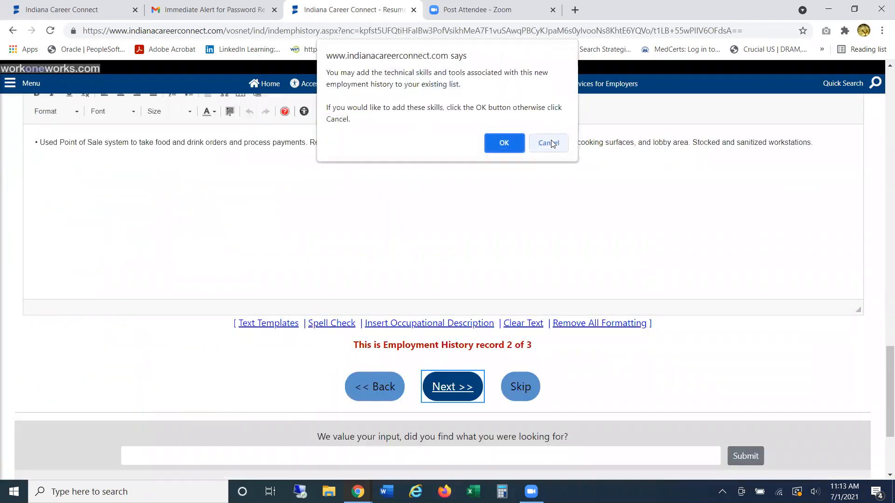
{"action": "left_click", "coordinate": [551, 141]}
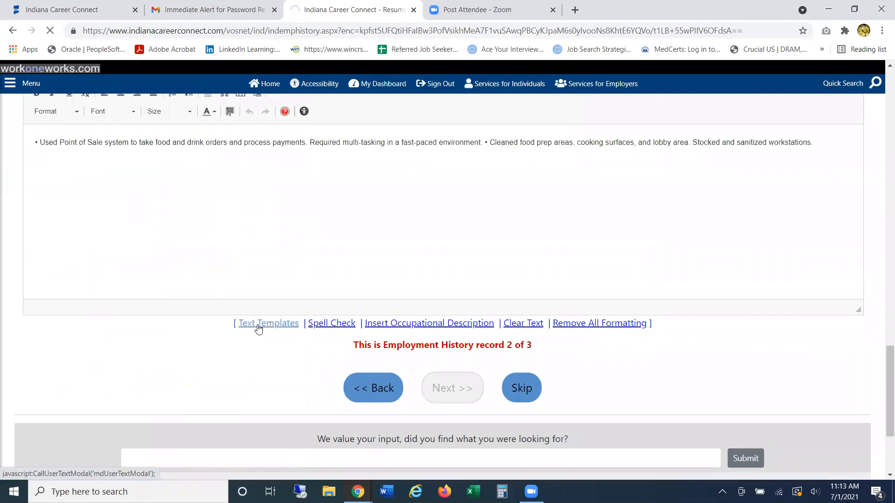
Step: Set the occupation for the Louisville Customer Service Representative job to Customer Service Representatives
{"action": "scroll", "coordinate": [257, 329], "scroll_direction": "down", "scroll_amount": 6}
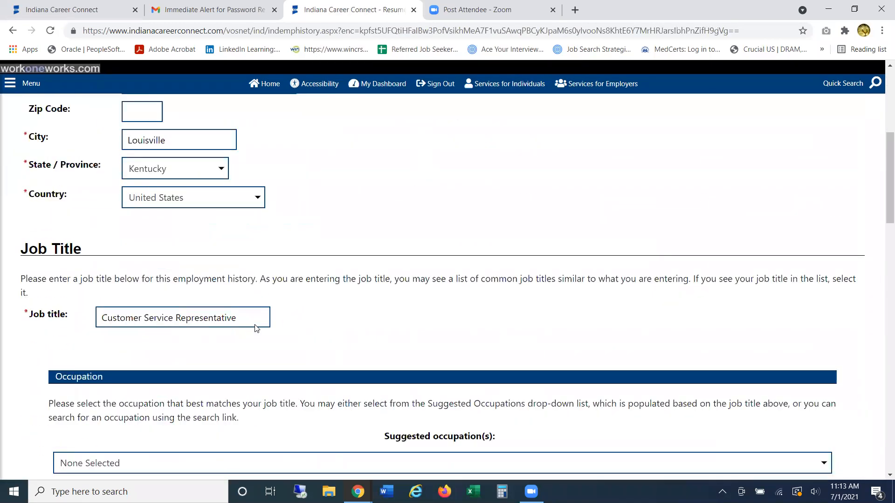
{"action": "scroll", "coordinate": [257, 329], "scroll_direction": "down", "scroll_amount": 5}
{"action": "left_click", "coordinate": [228, 232]}
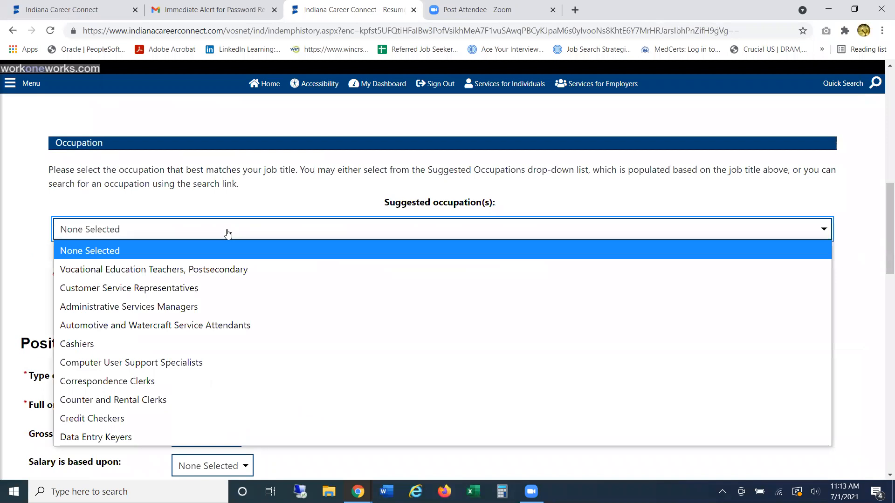
{"action": "left_click", "coordinate": [227, 289]}
Step: Set the last day worked for the Louisville Customer Service Representative job to 05/21/2021 and try submitting the record
{"action": "scroll", "coordinate": [340, 308], "scroll_direction": "down", "scroll_amount": 5}
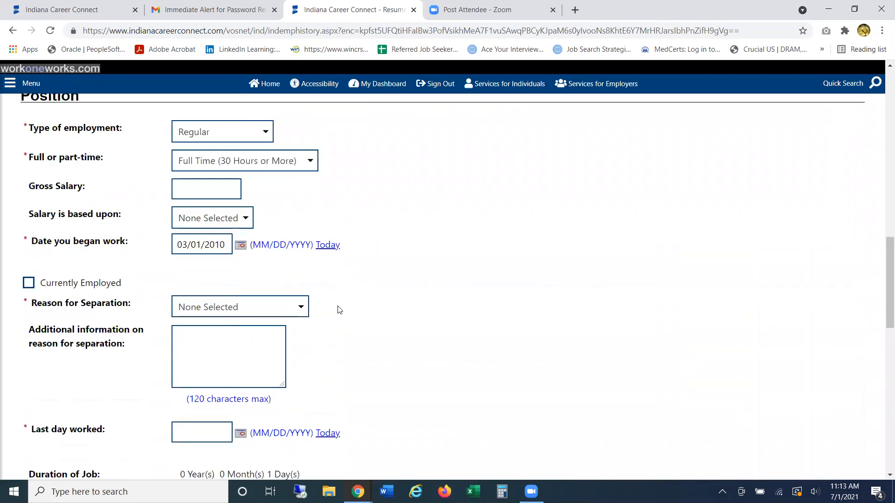
{"action": "scroll", "coordinate": [338, 309], "scroll_direction": "down", "scroll_amount": 3}
{"action": "scroll", "coordinate": [194, 284], "scroll_direction": "up", "scroll_amount": 1}
{"action": "scroll", "coordinate": [191, 279], "scroll_direction": "down", "scroll_amount": 1}
{"action": "left_click", "coordinate": [188, 266]}
{"action": "type", "text": "05"}
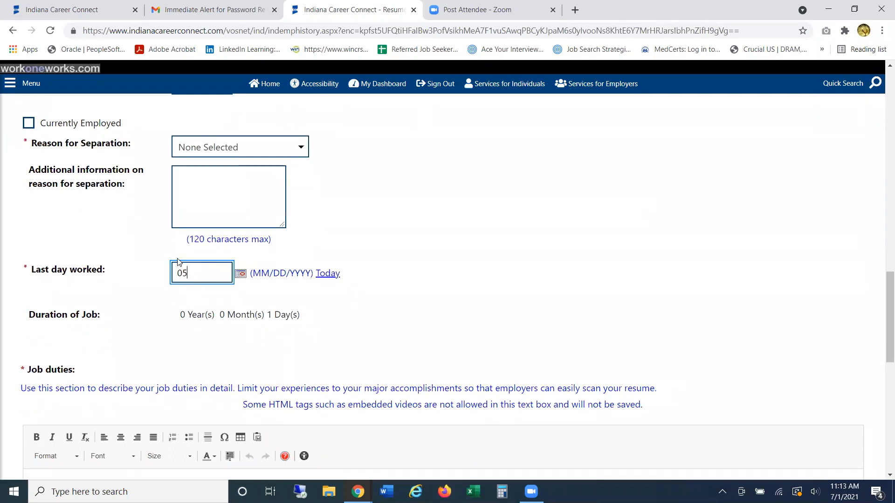
{"action": "type", "text": "/21/2021"}
{"action": "scroll", "coordinate": [298, 354], "scroll_direction": "down", "scroll_amount": 6}
{"action": "left_click", "coordinate": [448, 451]}
Step: Choose the Louisville job's reason for separation and submit the record, declining the associated skills and technical tools
{"action": "scroll", "coordinate": [248, 337], "scroll_direction": "down", "scroll_amount": 14}
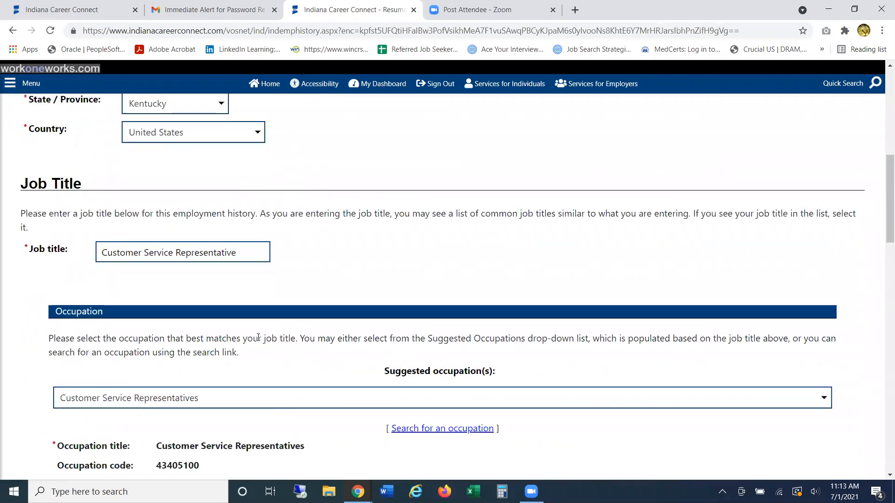
{"action": "scroll", "coordinate": [267, 304], "scroll_direction": "down", "scroll_amount": 3}
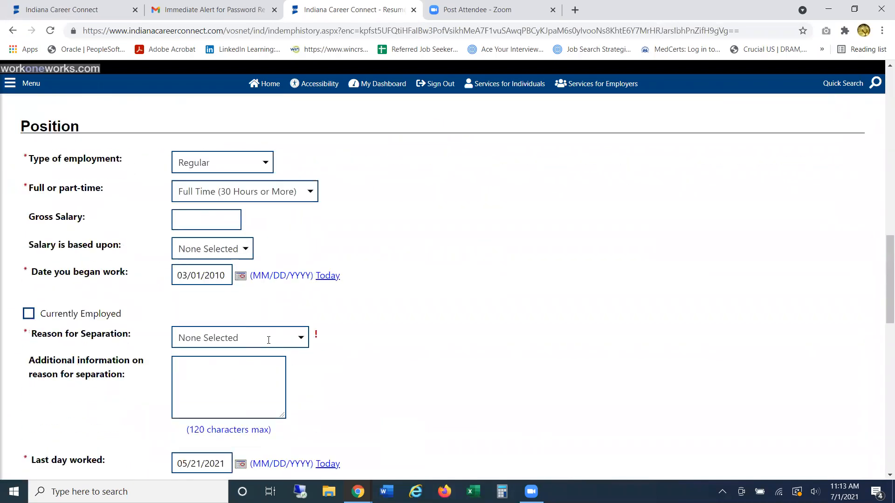
{"action": "left_click", "coordinate": [273, 317]}
{"action": "left_click", "coordinate": [264, 205]}
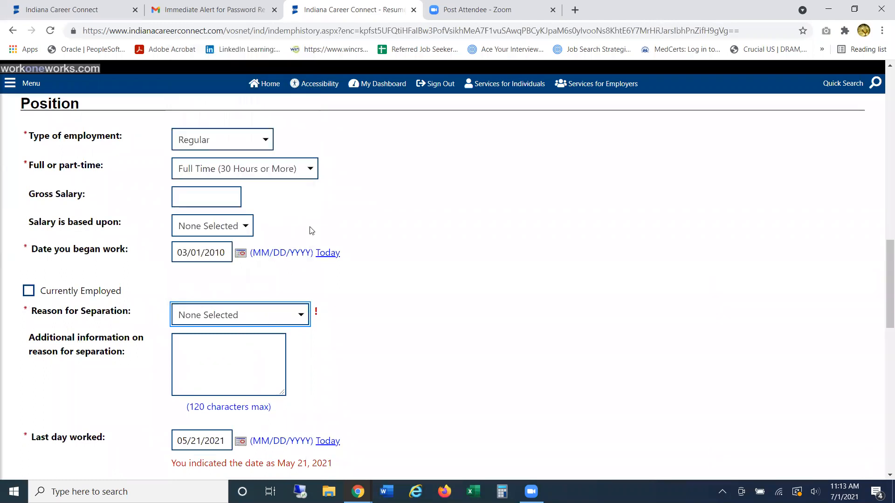
{"action": "scroll", "coordinate": [396, 367], "scroll_direction": "down", "scroll_amount": 5}
{"action": "scroll", "coordinate": [398, 367], "scroll_direction": "down", "scroll_amount": 8}
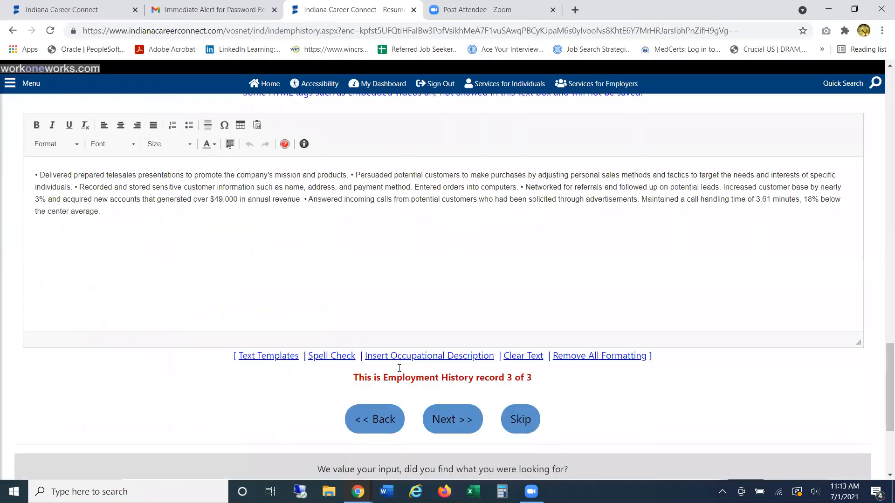
{"action": "left_click", "coordinate": [474, 311]}
{"action": "left_click", "coordinate": [550, 143]}
{"action": "left_click", "coordinate": [555, 143]}
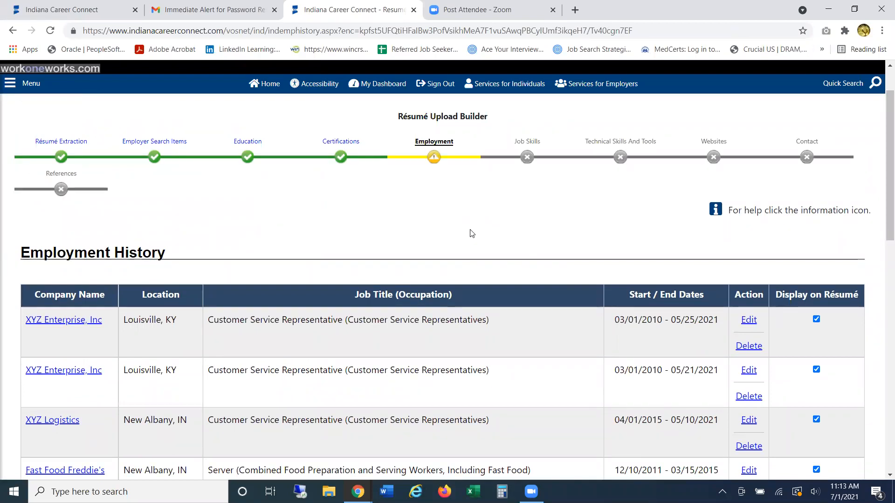
Step: Exclude the duplicate XYZ Enterprise, Inc job dated 03/01/2010 - 05/21/2021 from display on the résumé
{"action": "scroll", "coordinate": [639, 244], "scroll_direction": "down", "scroll_amount": 2}
{"action": "scroll", "coordinate": [647, 240], "scroll_direction": "down", "scroll_amount": 1}
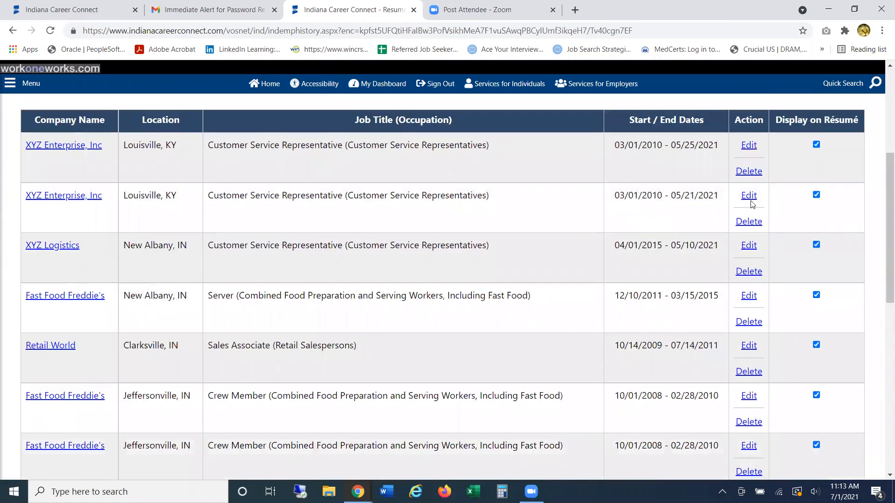
{"action": "left_click", "coordinate": [816, 196]}
{"action": "scroll", "coordinate": [766, 239], "scroll_direction": "down", "scroll_amount": 1}
{"action": "scroll", "coordinate": [779, 230], "scroll_direction": "down", "scroll_amount": 1}
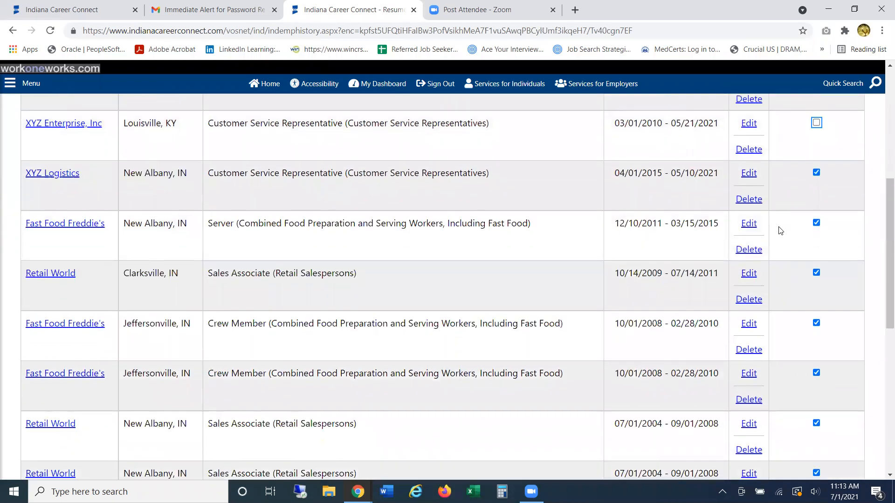
{"action": "scroll", "coordinate": [780, 230], "scroll_direction": "up", "scroll_amount": 1}
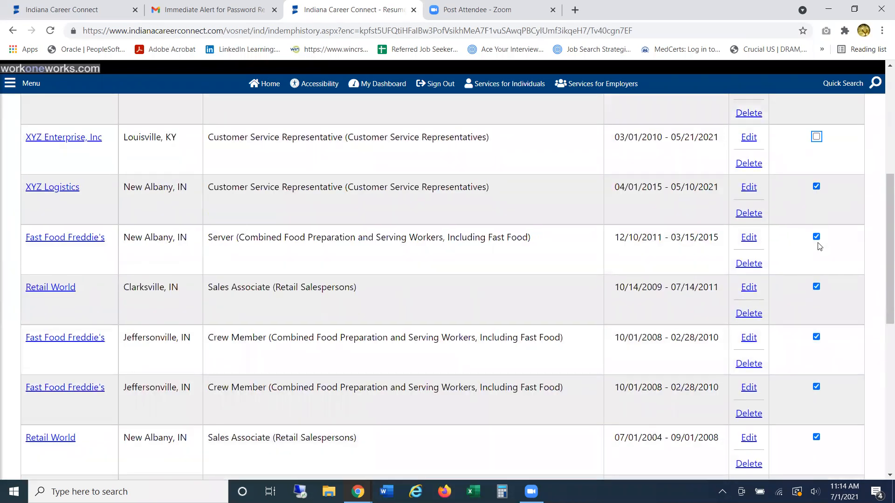
{"action": "scroll", "coordinate": [811, 275], "scroll_direction": "down", "scroll_amount": 1}
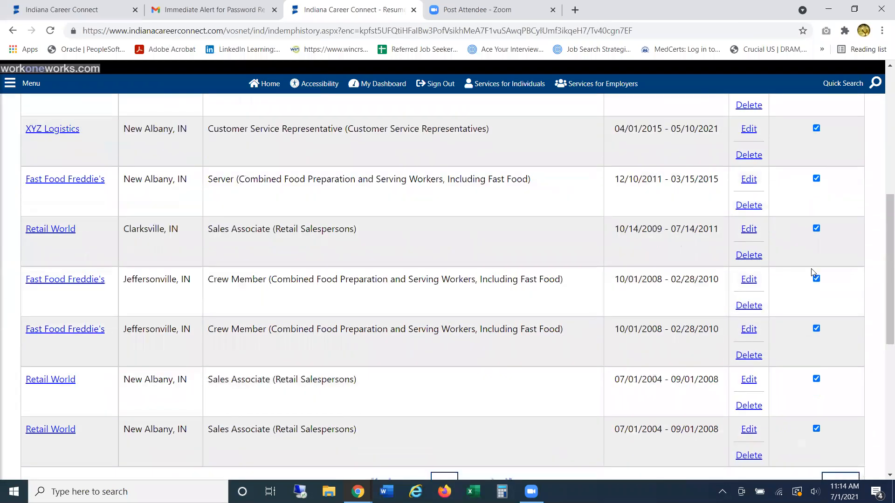
Step: Hide the Fast Food Freddie's Server job and the duplicate Crew Member and New Albany Retail World records, and continue to job skills
{"action": "left_click", "coordinate": [816, 180]}
{"action": "left_click", "coordinate": [817, 279]}
{"action": "scroll", "coordinate": [812, 300], "scroll_direction": "down", "scroll_amount": 3}
{"action": "left_click", "coordinate": [816, 262]}
{"action": "scroll", "coordinate": [691, 345], "scroll_direction": "down", "scroll_amount": 3}
{"action": "left_click", "coordinate": [493, 351]}
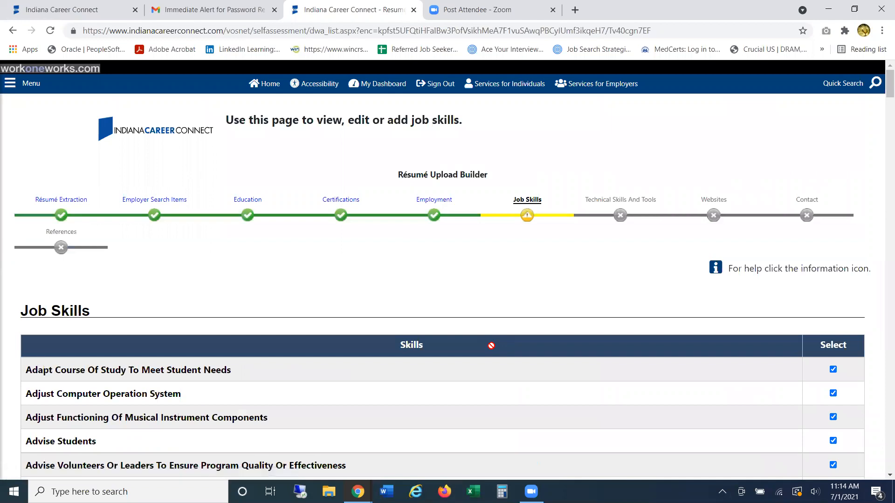
Step: Review the extracted job skills list, keep every skill selected, and continue to the technical skills and tools section
{"action": "scroll", "coordinate": [490, 317], "scroll_direction": "down", "scroll_amount": 6}
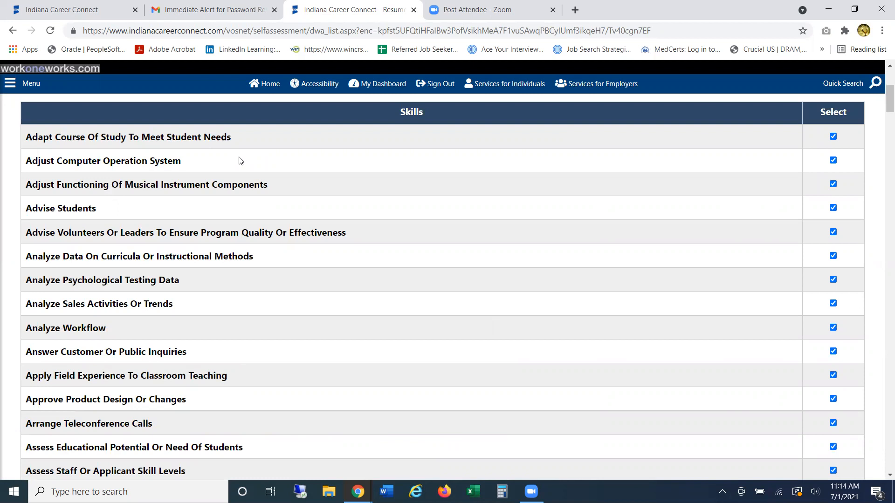
{"action": "scroll", "coordinate": [240, 161], "scroll_direction": "down", "scroll_amount": 1}
{"action": "scroll", "coordinate": [544, 298], "scroll_direction": "down", "scroll_amount": 1}
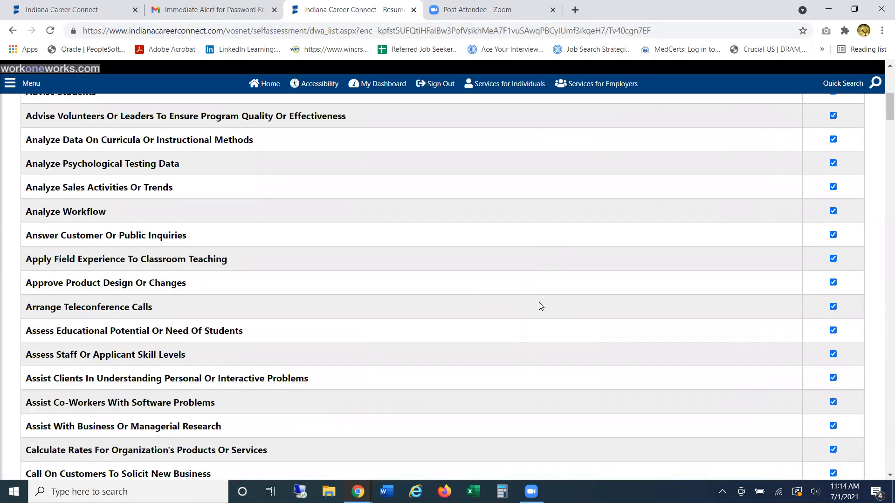
{"action": "scroll", "coordinate": [588, 425], "scroll_direction": "down", "scroll_amount": 3}
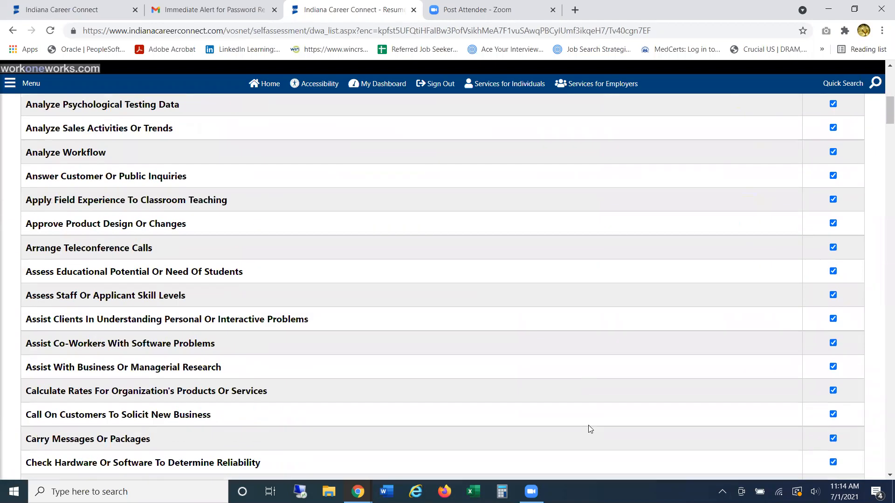
{"action": "scroll", "coordinate": [588, 425], "scroll_direction": "down", "scroll_amount": 9}
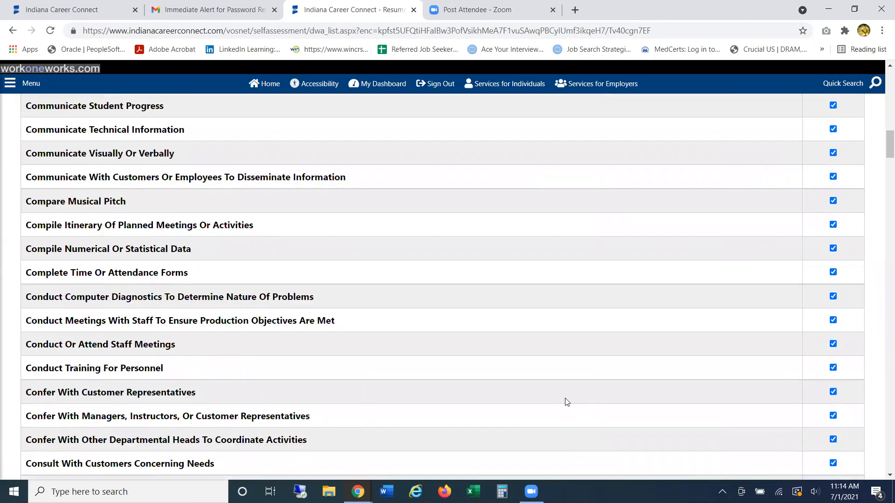
{"action": "scroll", "coordinate": [567, 402], "scroll_direction": "down", "scroll_amount": 2}
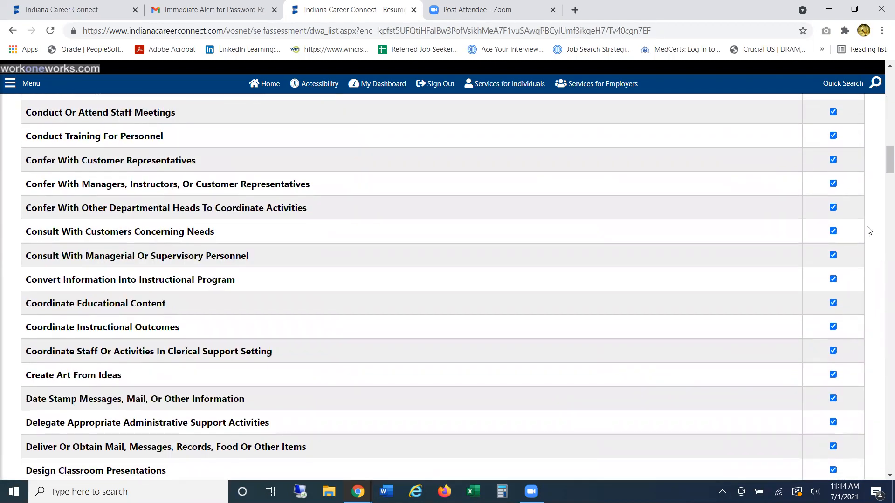
{"action": "left_click_drag", "start_coordinate": [882, 165], "coordinate": [882, 476]}
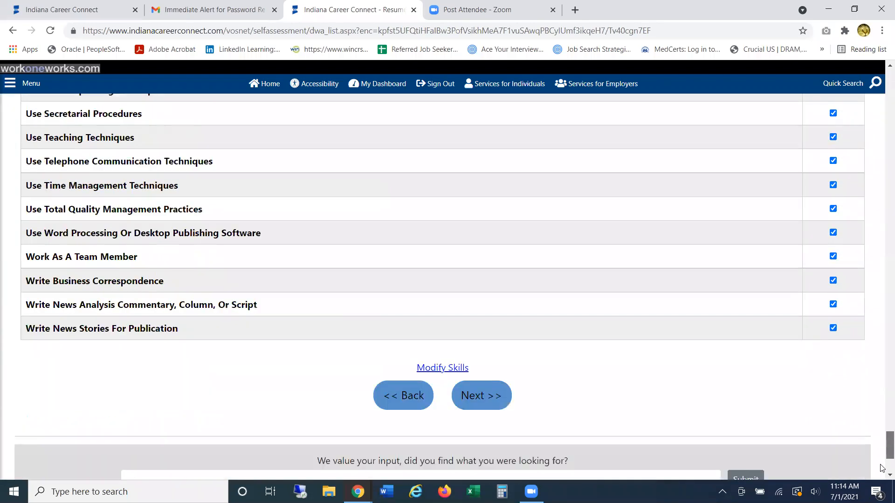
{"action": "left_click", "coordinate": [474, 446]}
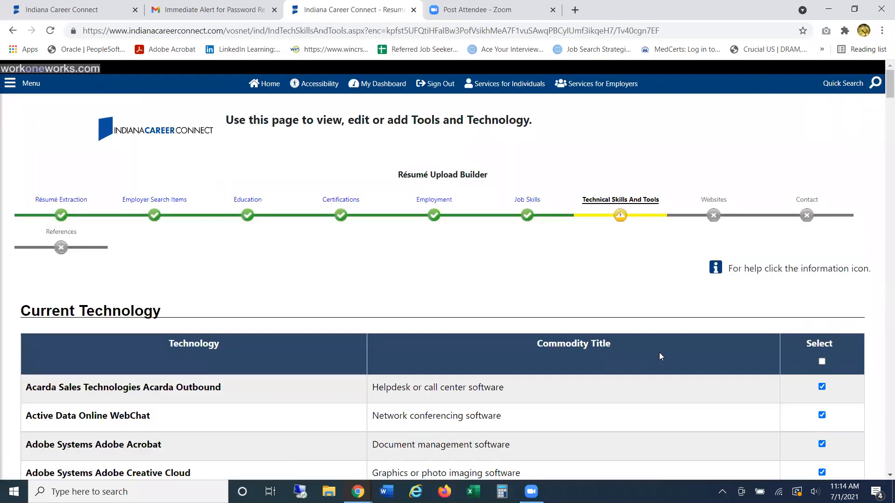
Step: Keep all listed technologies and tools selected, and proceed through the websites section to contact information without adding a website
{"action": "scroll", "coordinate": [659, 353], "scroll_direction": "down", "scroll_amount": 3}
{"action": "left_click_drag", "start_coordinate": [880, 91], "coordinate": [880, 482]}
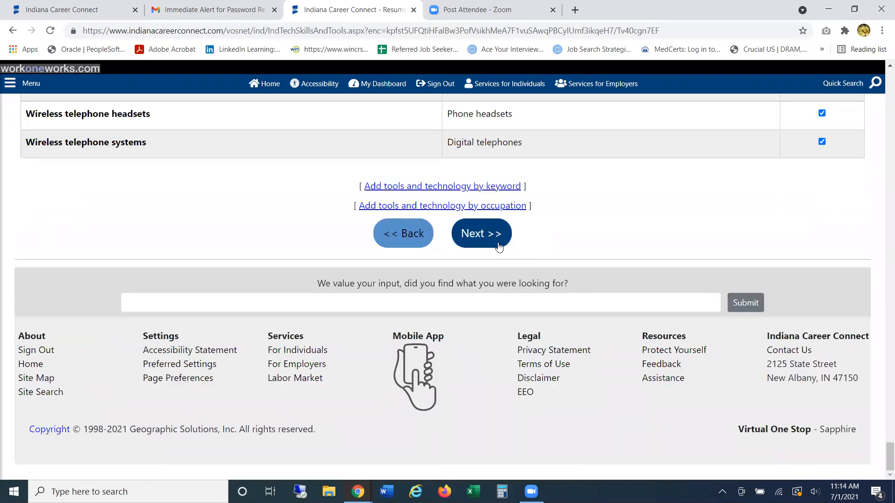
{"action": "left_click", "coordinate": [480, 234]}
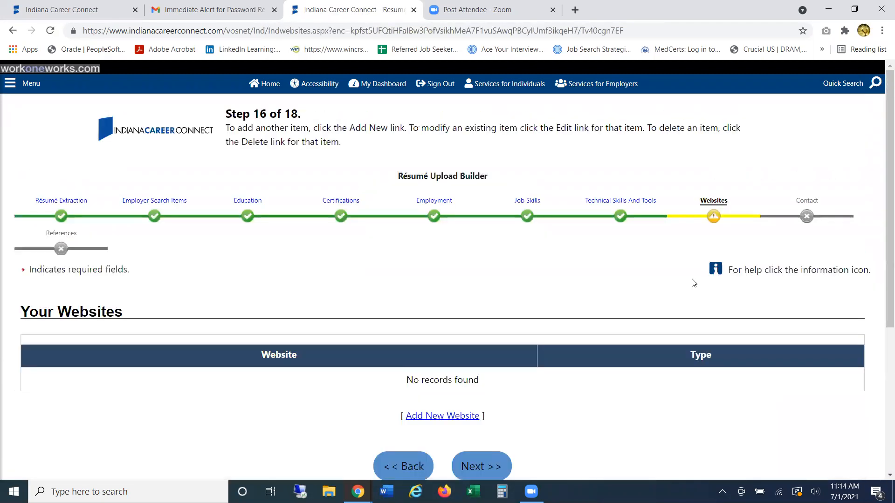
{"action": "scroll", "coordinate": [676, 308], "scroll_direction": "down", "scroll_amount": 2}
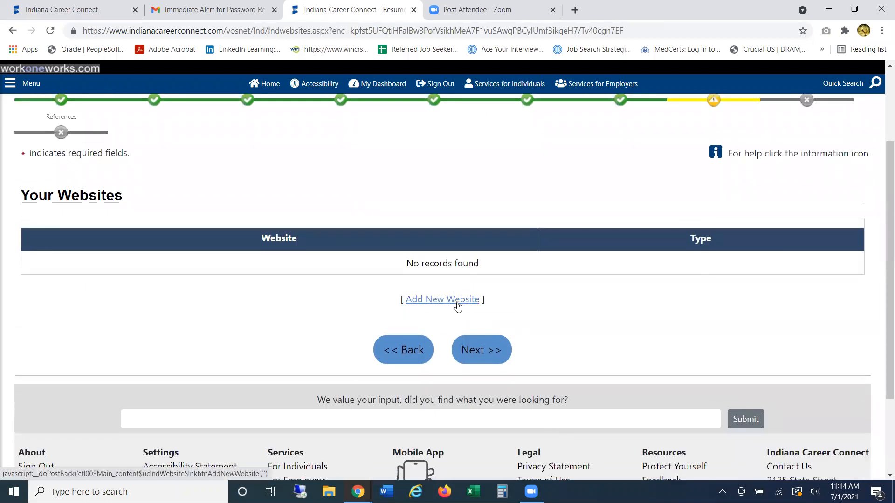
{"action": "left_click", "coordinate": [471, 349]}
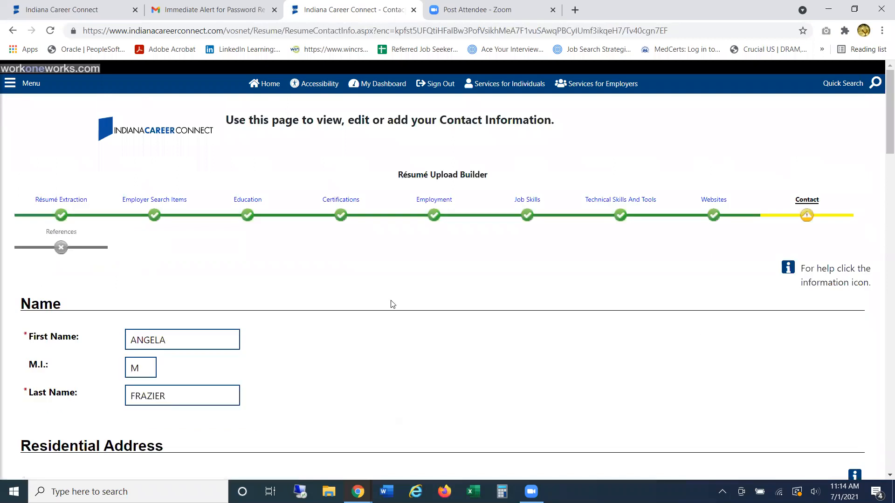
Step: Review the contact information, exclude Fax and Alternate Phone from the résumé, and continue to references
{"action": "scroll", "coordinate": [391, 303], "scroll_direction": "down", "scroll_amount": 6}
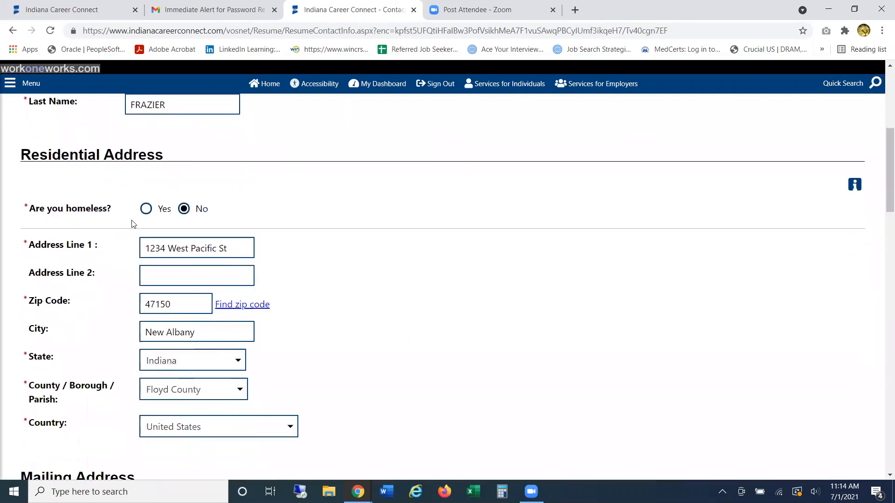
{"action": "scroll", "coordinate": [98, 198], "scroll_direction": "down", "scroll_amount": 3}
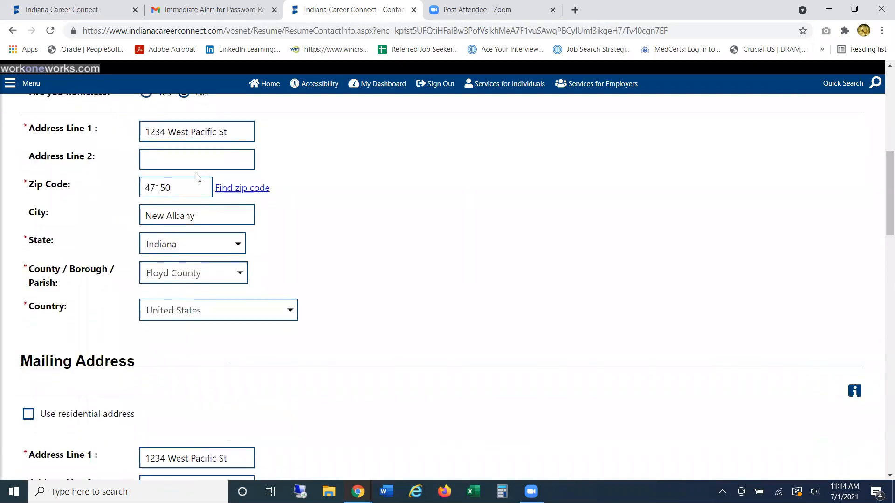
{"action": "scroll", "coordinate": [198, 178], "scroll_direction": "down", "scroll_amount": 10}
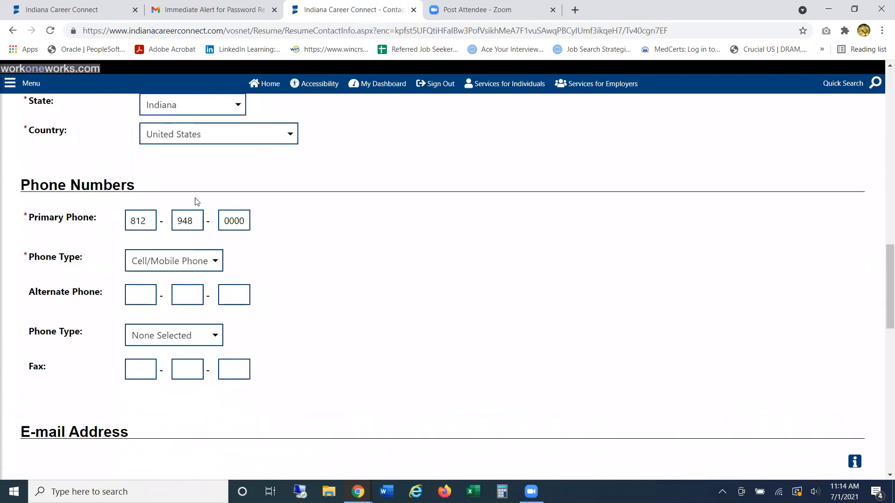
{"action": "scroll", "coordinate": [197, 201], "scroll_direction": "down", "scroll_amount": 10}
{"action": "scroll", "coordinate": [197, 201], "scroll_direction": "down", "scroll_amount": 3}
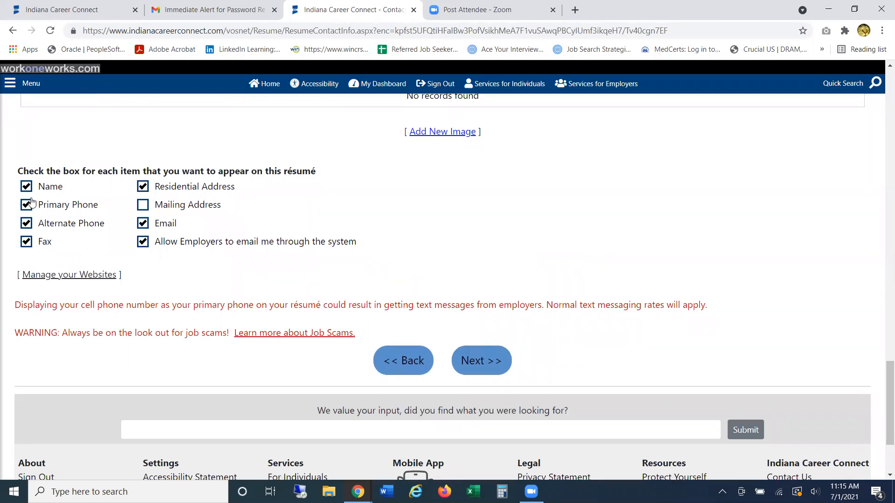
{"action": "left_click", "coordinate": [27, 235]}
{"action": "left_click", "coordinate": [75, 222]}
{"action": "left_click", "coordinate": [487, 360]}
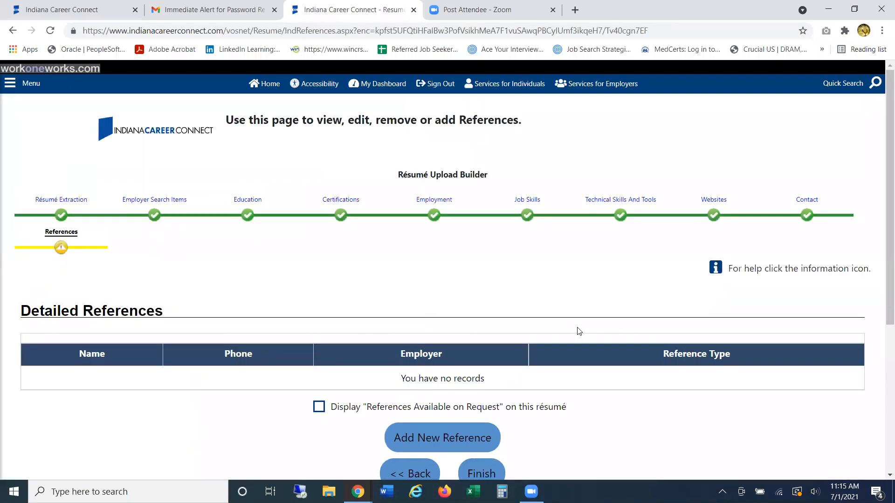
Step: Finish the résumé without adding references and review its employment and education history
{"action": "scroll", "coordinate": [577, 329], "scroll_direction": "down", "scroll_amount": 4}
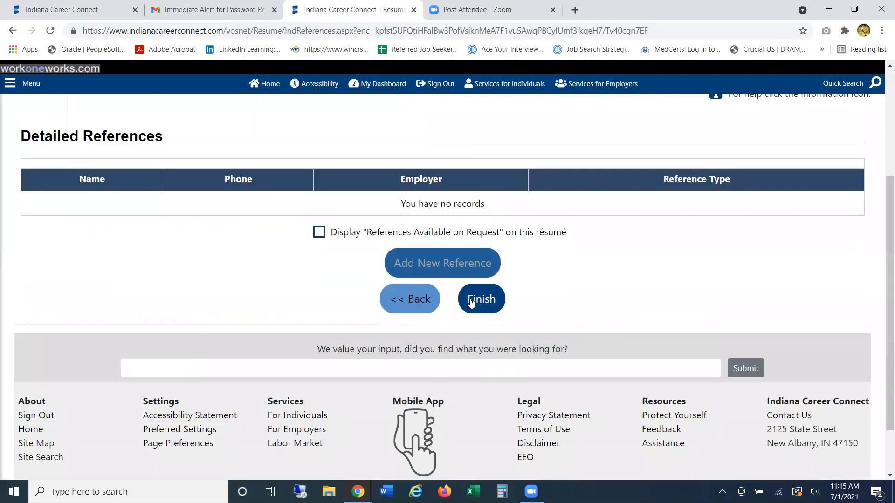
{"action": "left_click", "coordinate": [485, 308]}
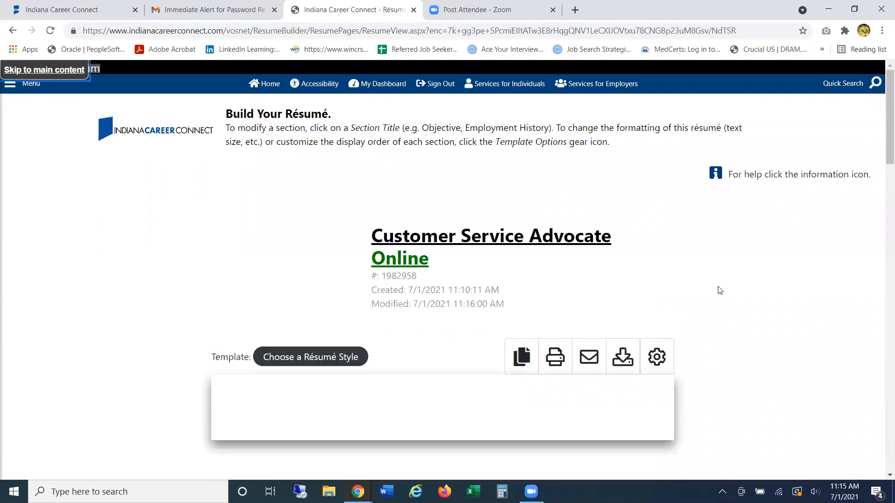
{"action": "scroll", "coordinate": [732, 296], "scroll_direction": "down", "scroll_amount": 8}
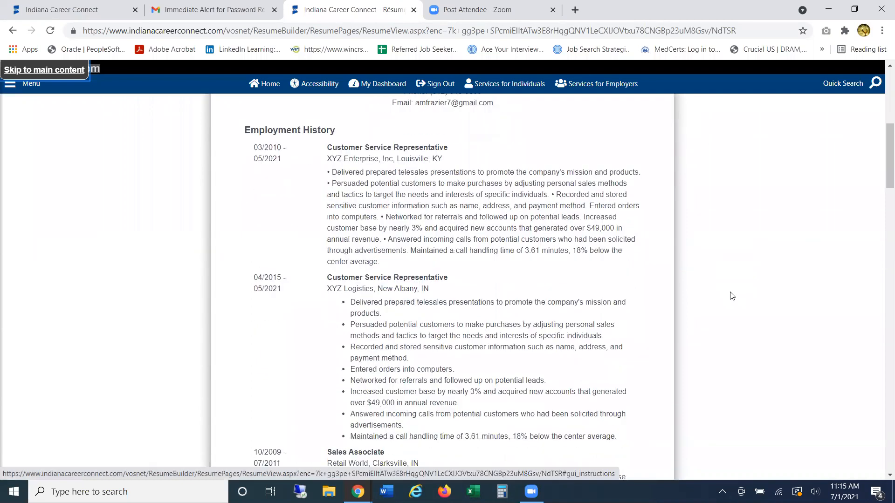
{"action": "scroll", "coordinate": [730, 295], "scroll_direction": "down", "scroll_amount": 10}
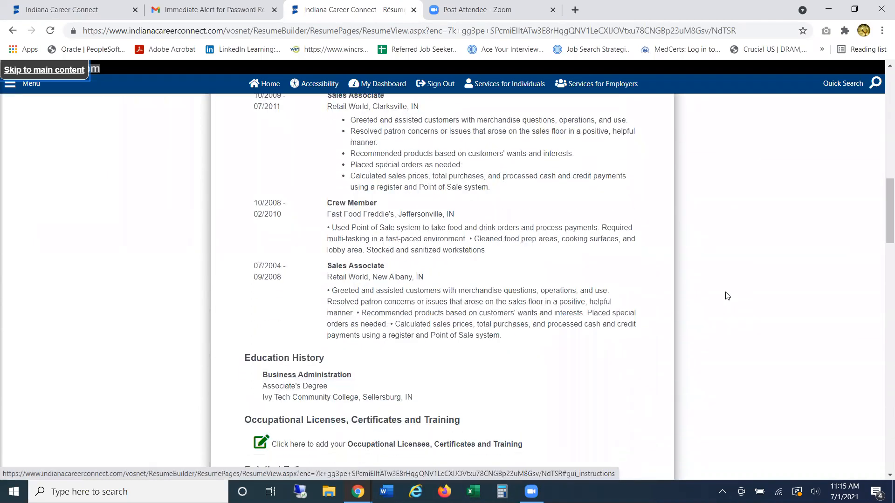
{"action": "scroll", "coordinate": [727, 296], "scroll_direction": "up", "scroll_amount": 1}
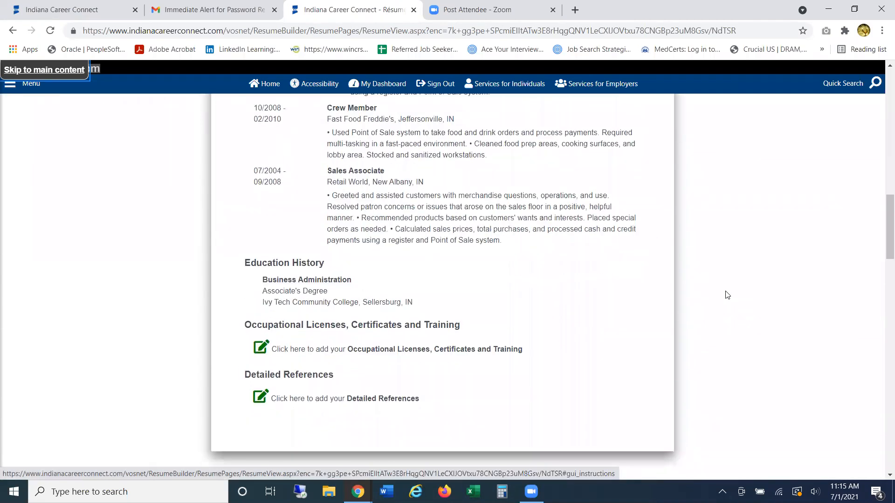
{"action": "scroll", "coordinate": [728, 295], "scroll_direction": "up", "scroll_amount": 7}
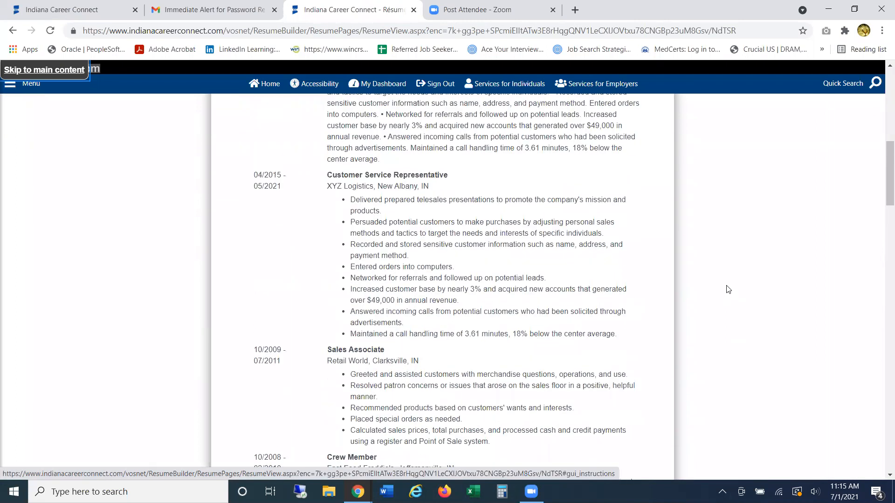
{"action": "scroll", "coordinate": [728, 289], "scroll_direction": "up", "scroll_amount": 2}
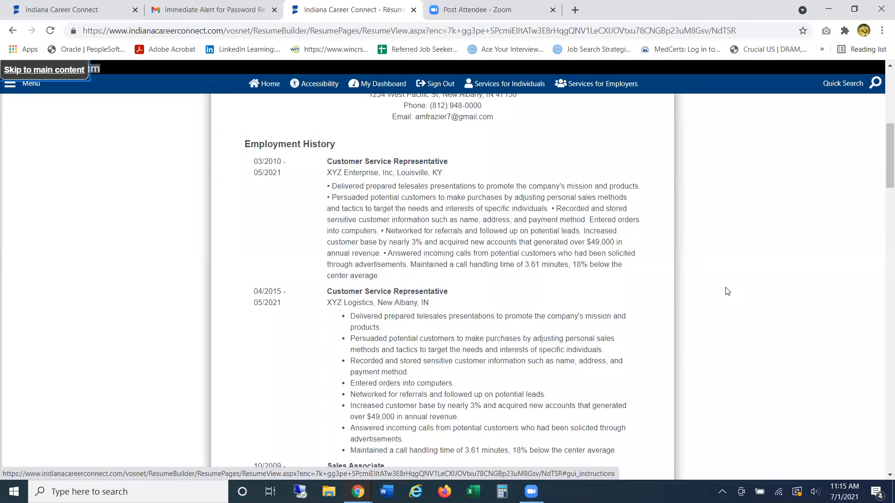
Step: Examine the résumé score details and their comments, close them, and look through the formatted résumé down to the Uploaded Résumé Options
{"action": "scroll", "coordinate": [728, 293], "scroll_direction": "up", "scroll_amount": 2}
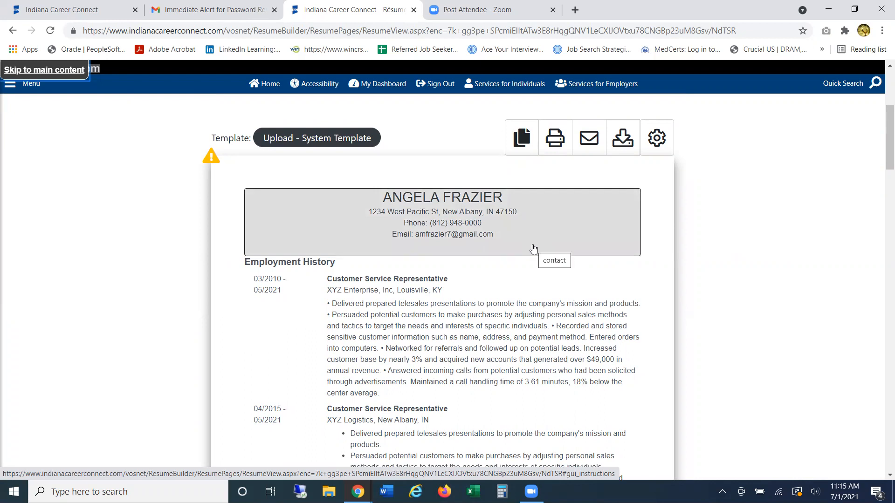
{"action": "scroll", "coordinate": [723, 267], "scroll_direction": "down", "scroll_amount": 1}
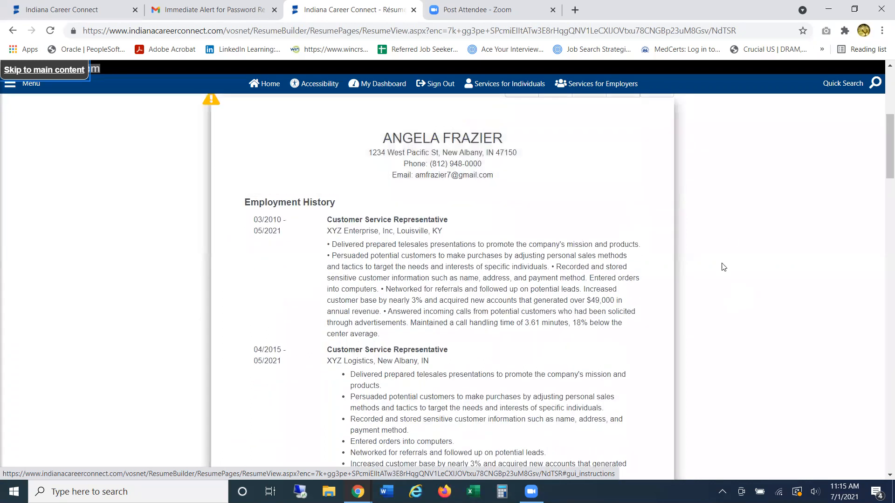
{"action": "scroll", "coordinate": [722, 280], "scroll_direction": "down", "scroll_amount": 2}
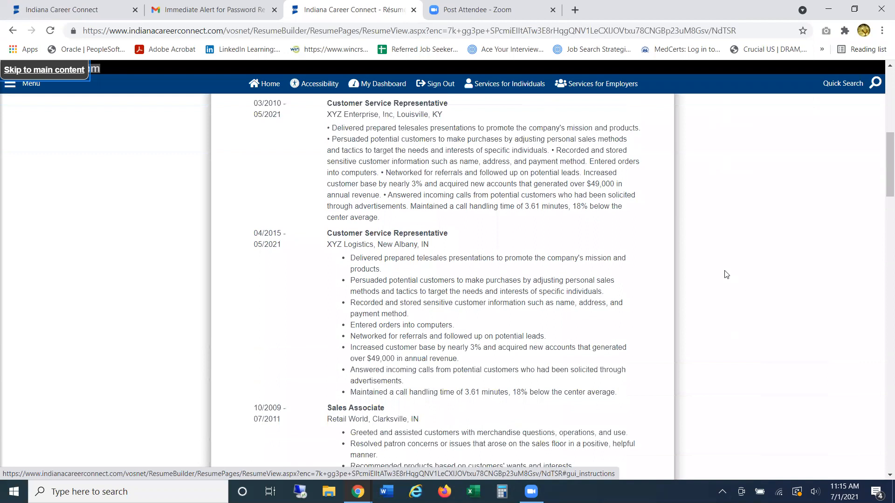
{"action": "scroll", "coordinate": [726, 275], "scroll_direction": "up", "scroll_amount": 3}
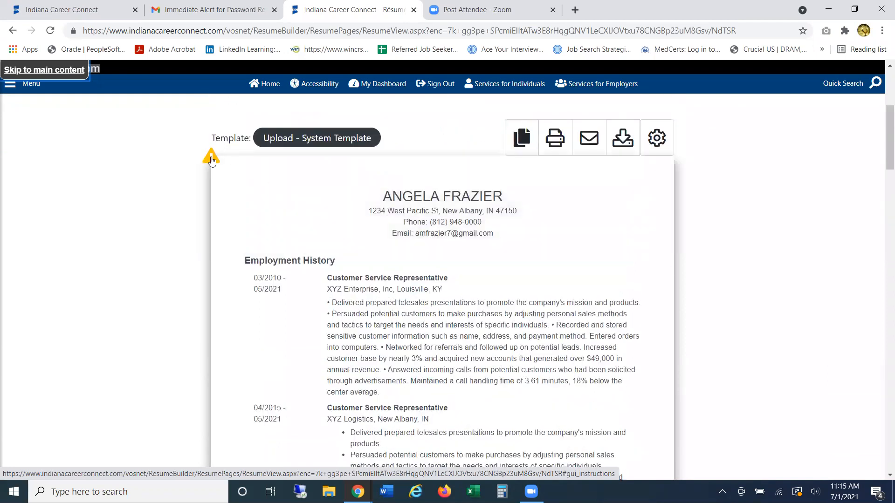
{"action": "left_click", "coordinate": [210, 158]}
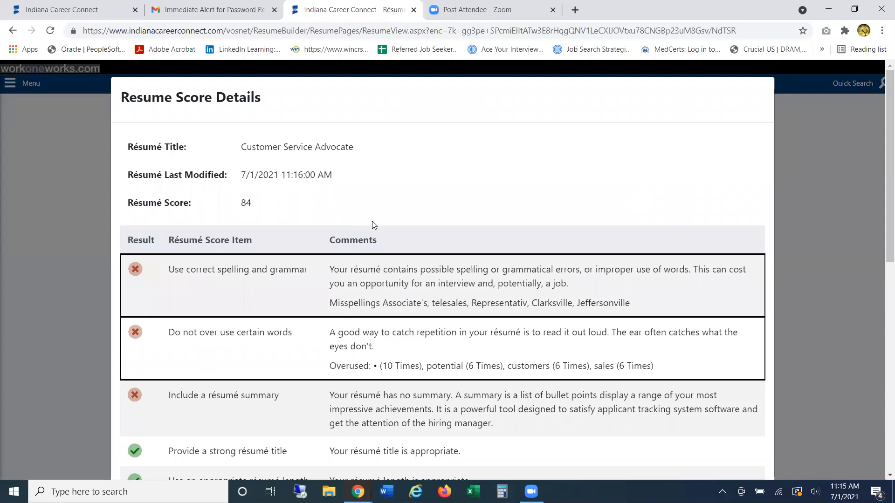
{"action": "scroll", "coordinate": [375, 223], "scroll_direction": "down", "scroll_amount": 6}
{"action": "scroll", "coordinate": [377, 222], "scroll_direction": "down", "scroll_amount": 4}
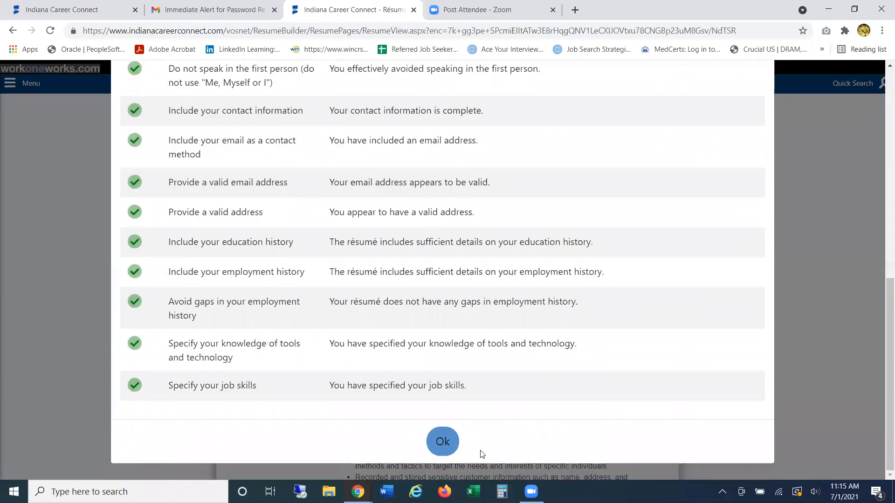
{"action": "left_click", "coordinate": [442, 443]}
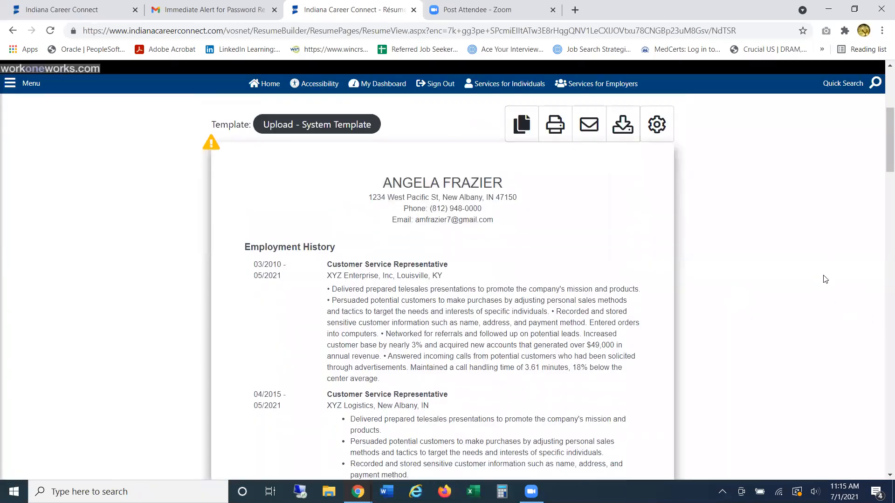
{"action": "scroll", "coordinate": [600, 263], "scroll_direction": "down", "scroll_amount": 15}
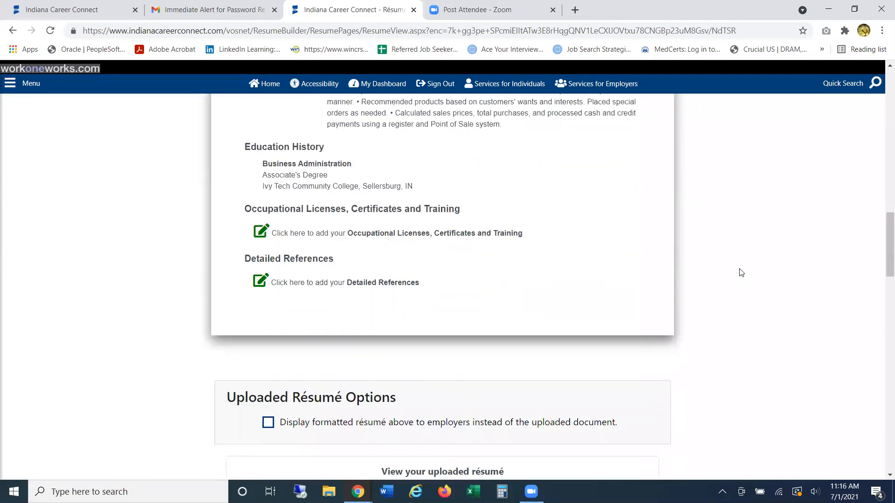